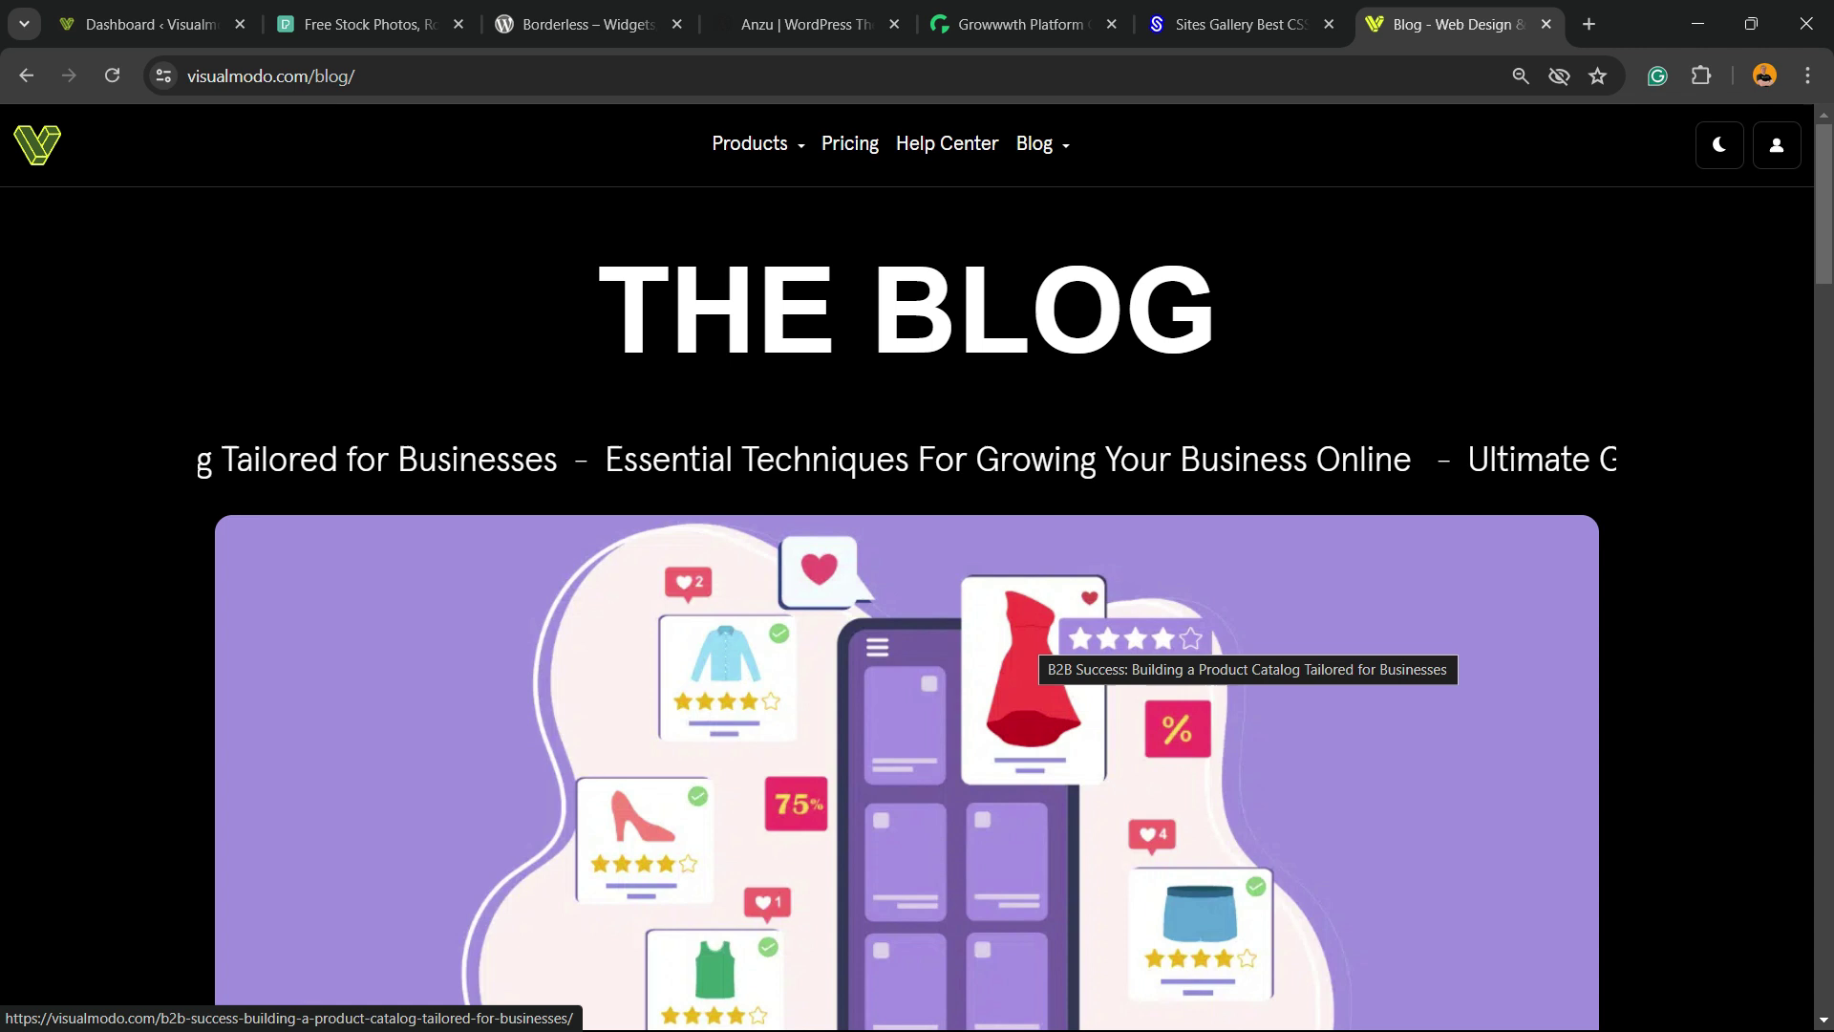
- Examine the post thumbnails and titles on the first page of the Visualmodo blog
scroll(1046, 659, down, 2)
scroll(1046, 659, down, 6)
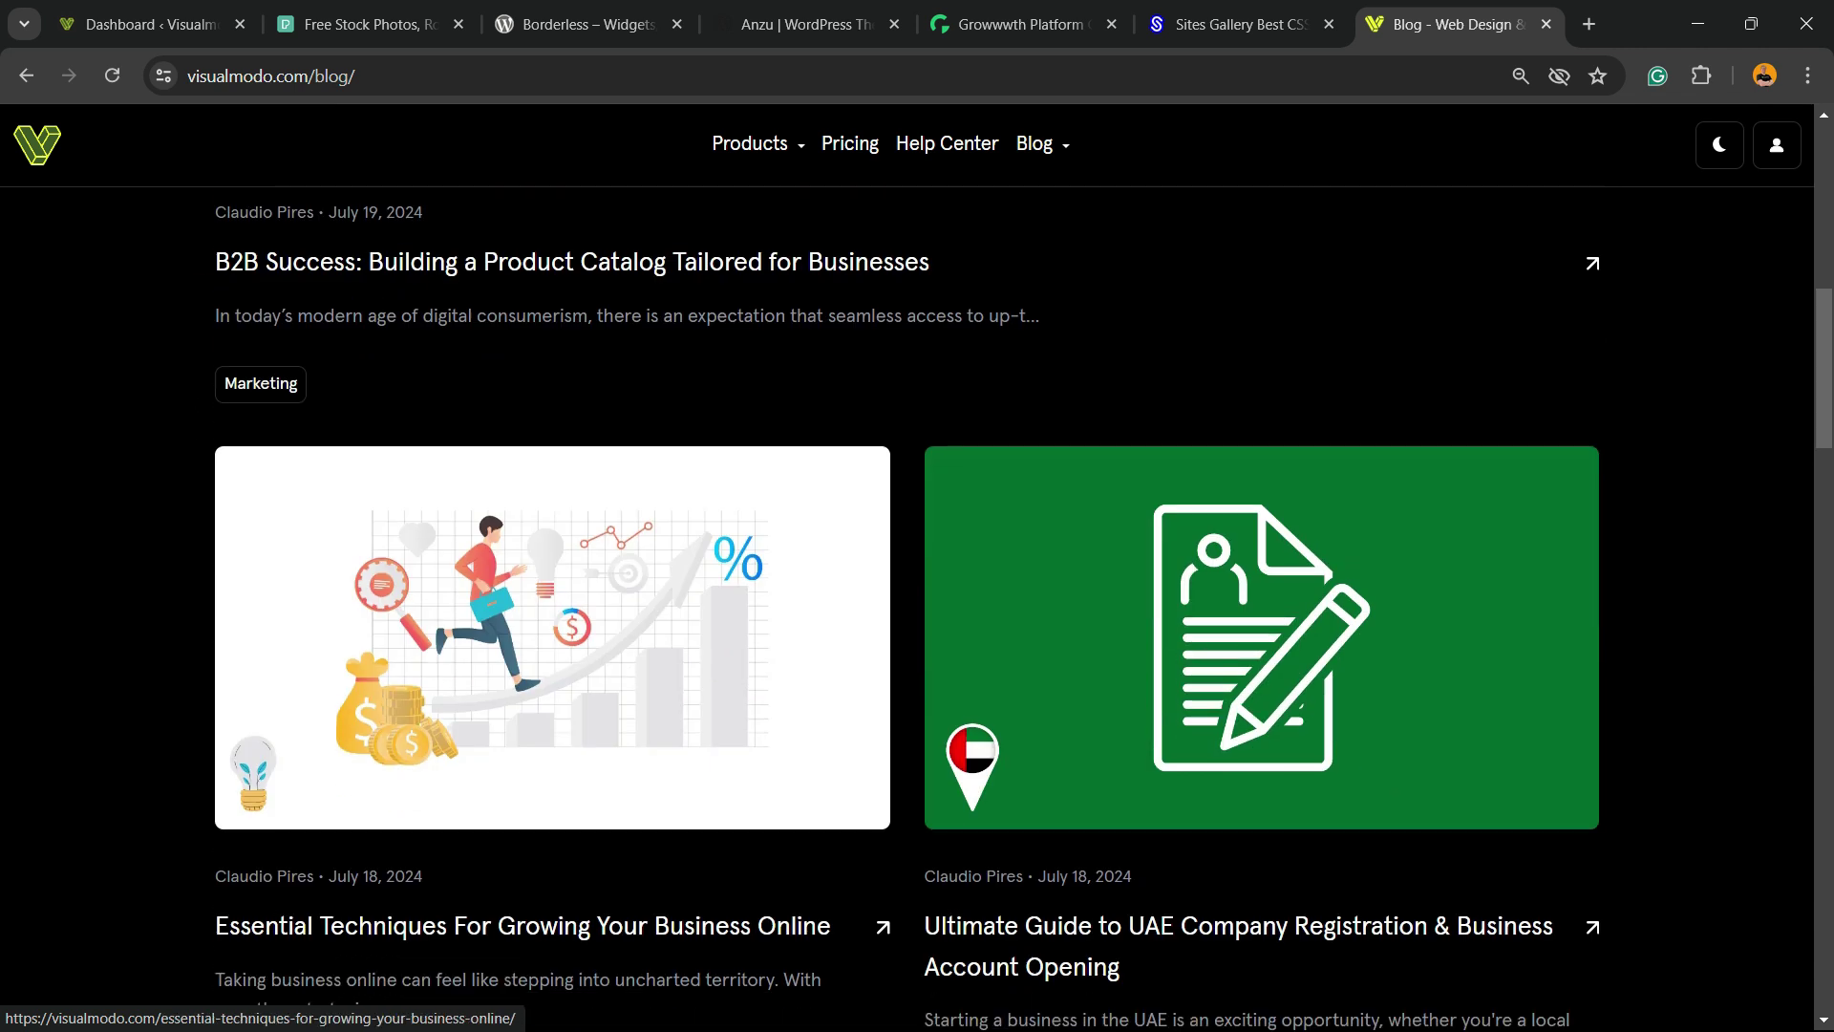
scroll(553, 637, down, 5)
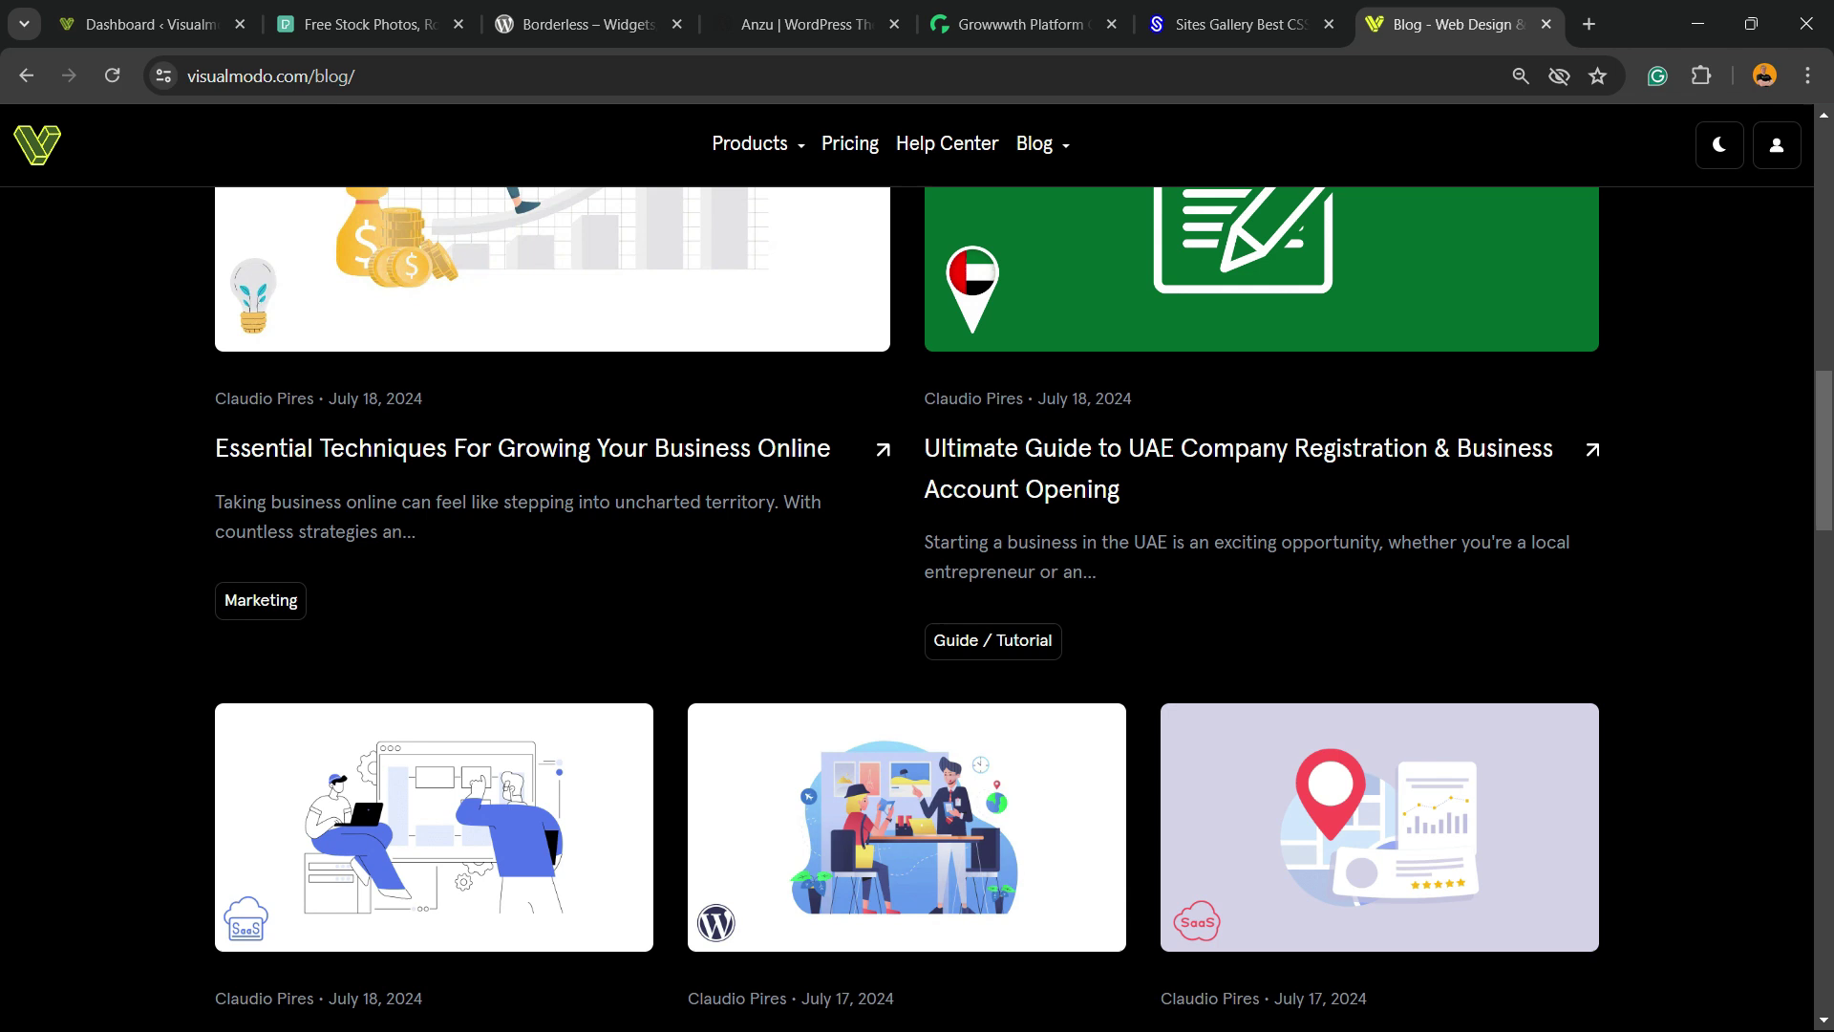
scroll(535, 506, down, 2)
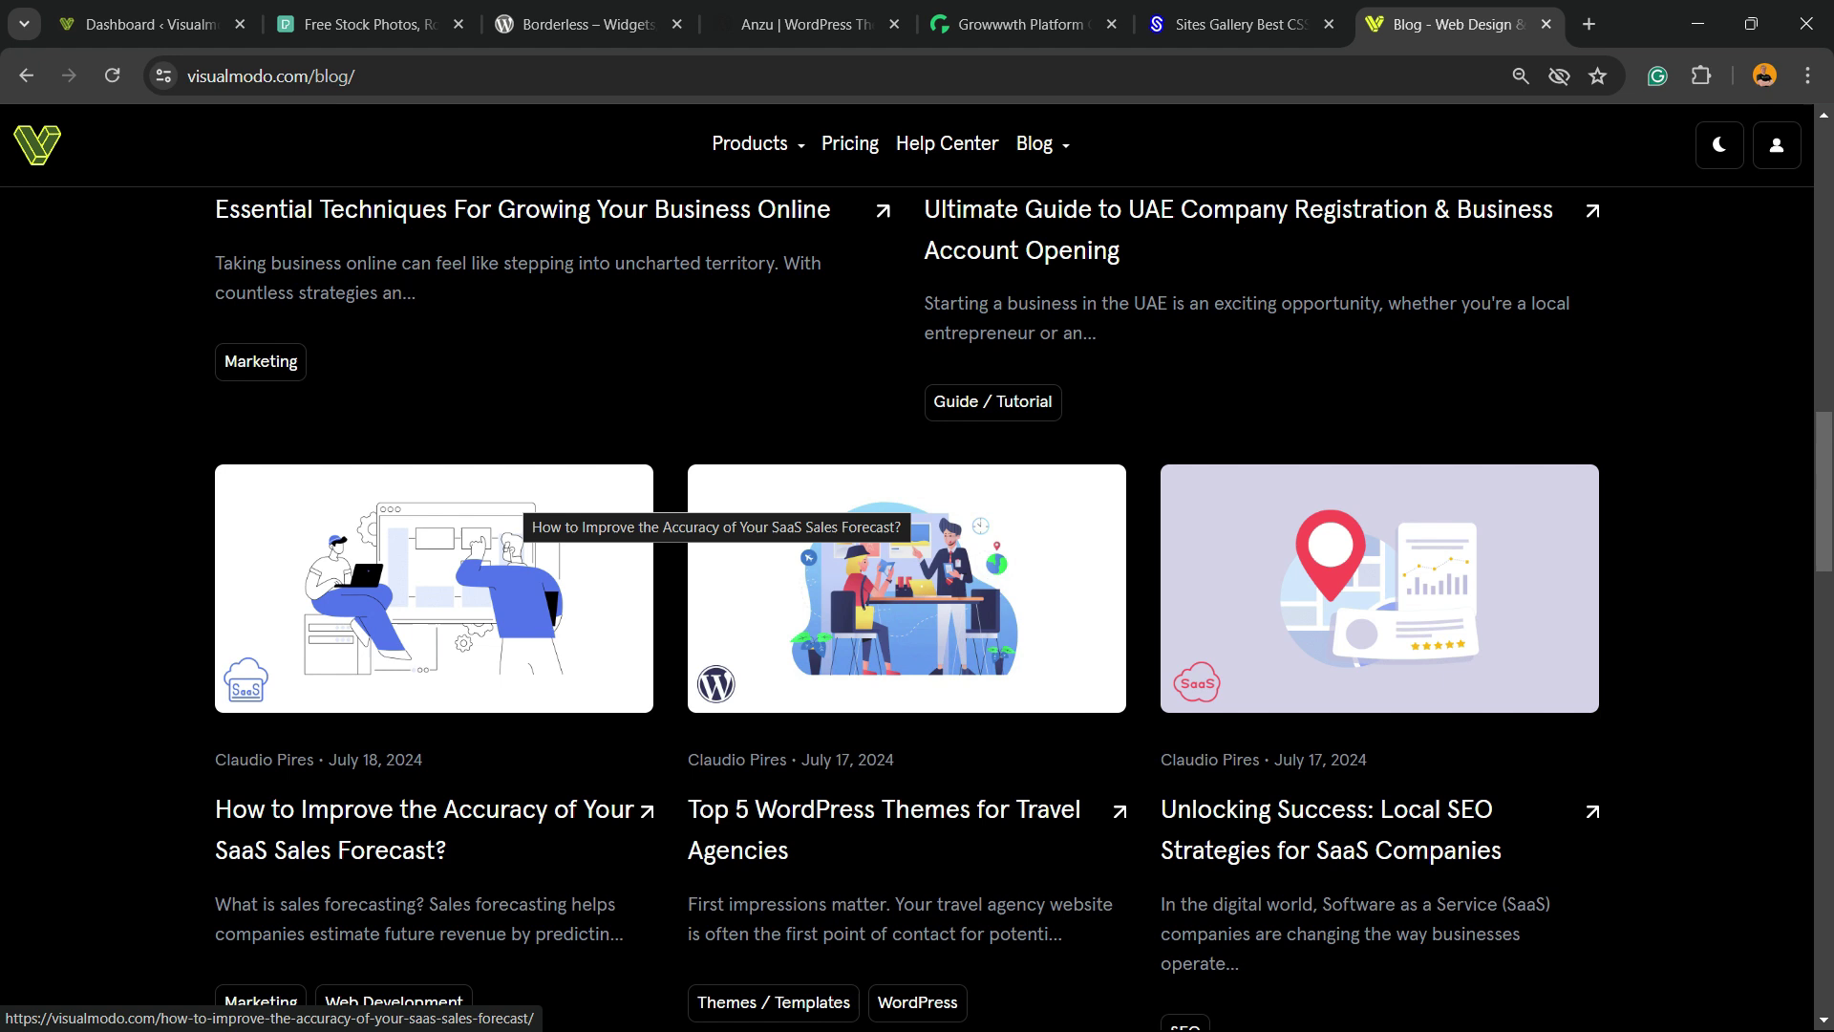
scroll(535, 506, down, 2)
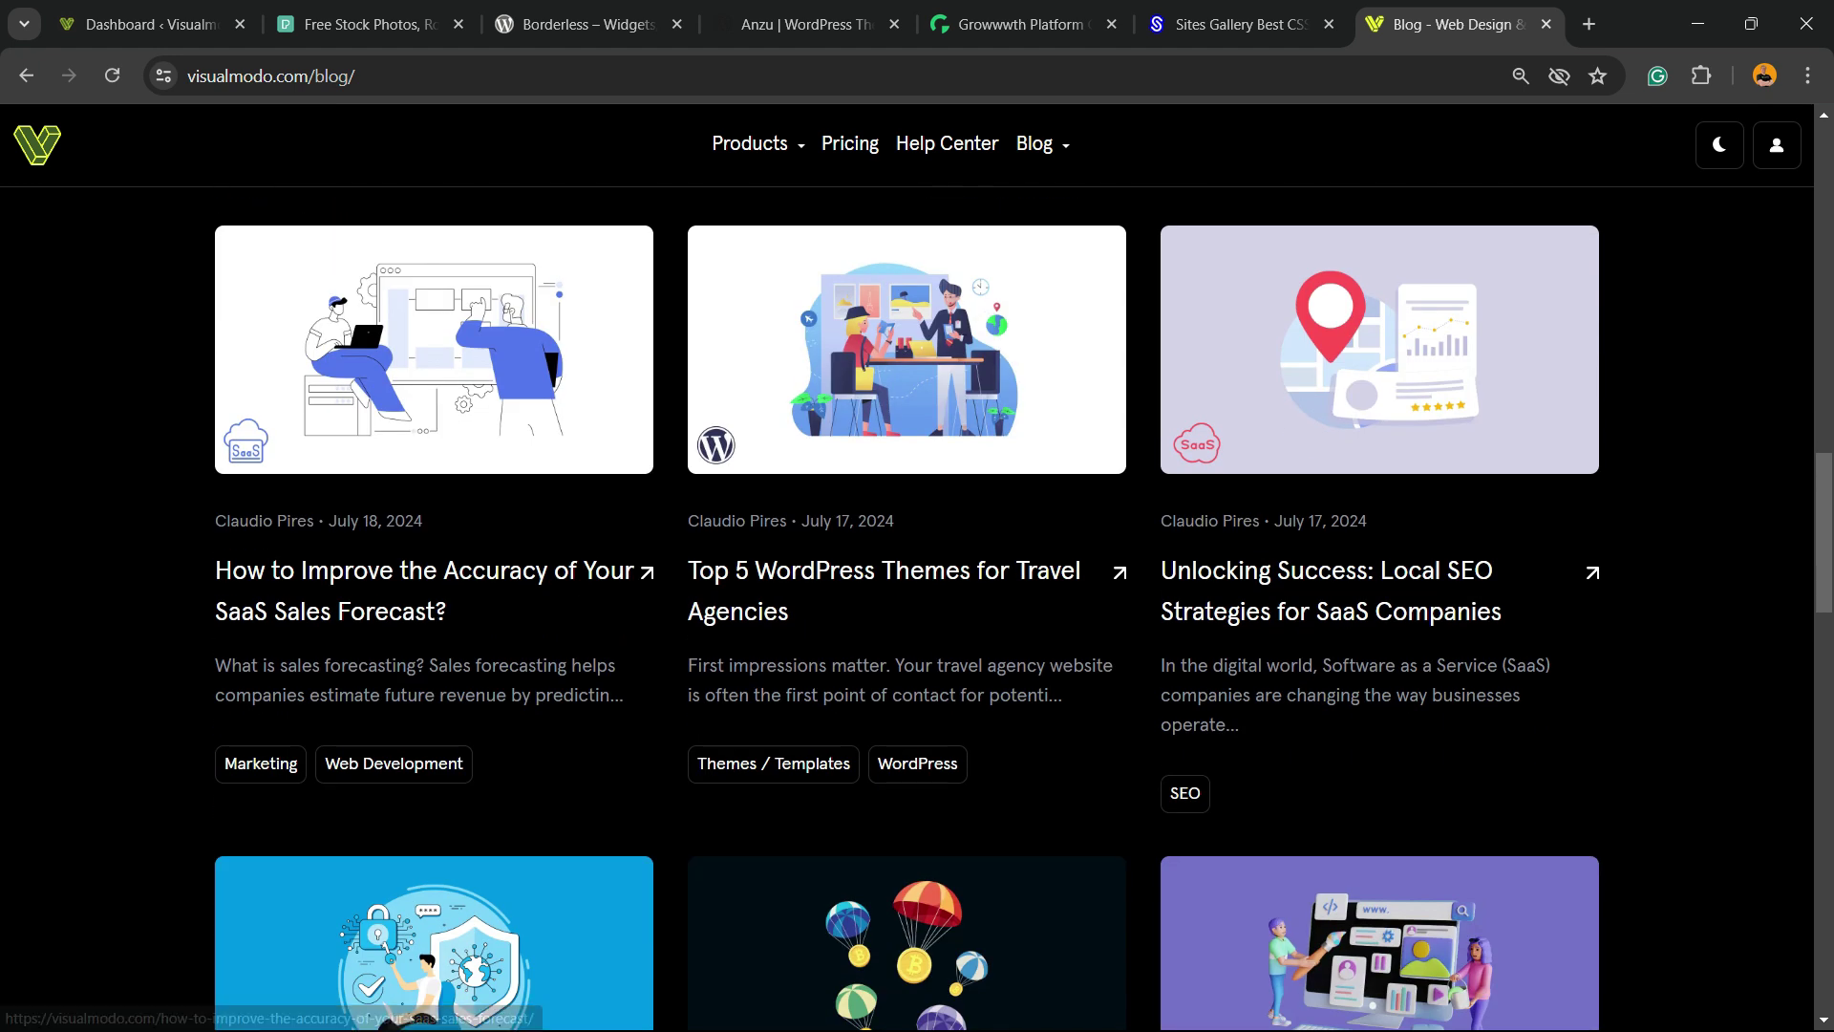
scroll(535, 506, up, 2)
scroll(535, 506, up, 15)
scroll(535, 506, down, 11)
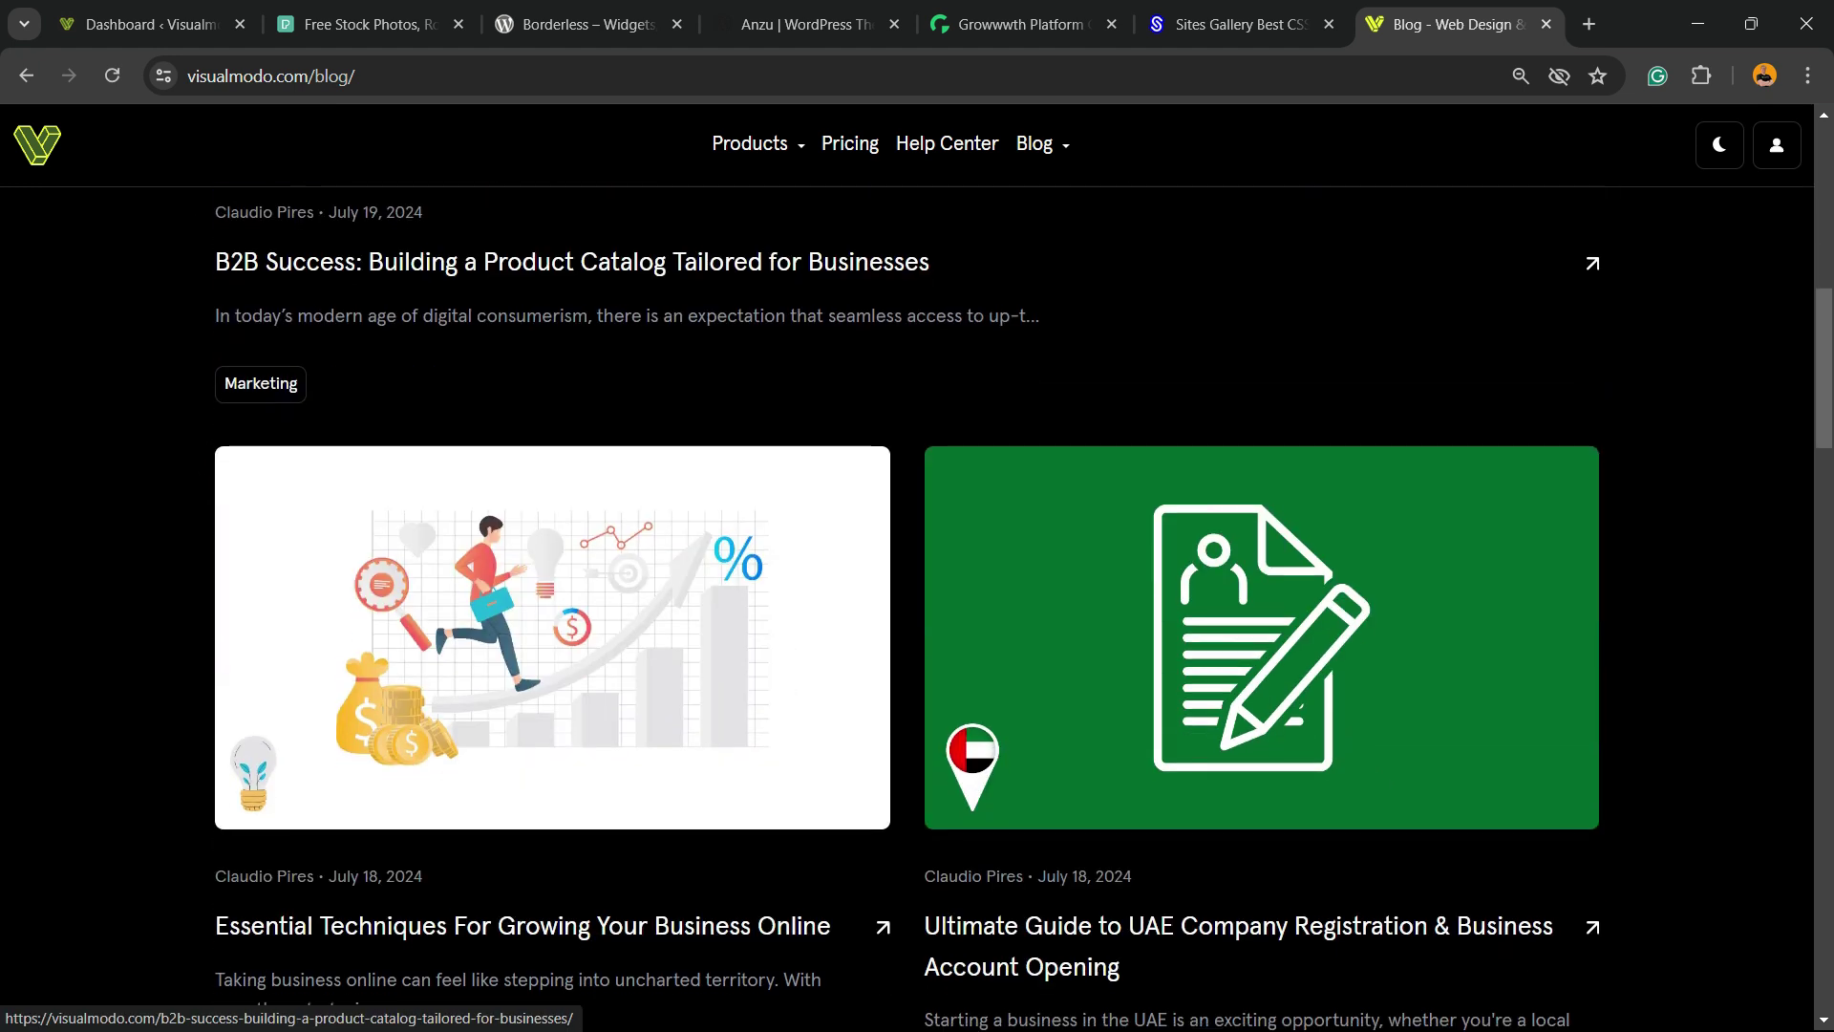
scroll(884, 582, down, 8)
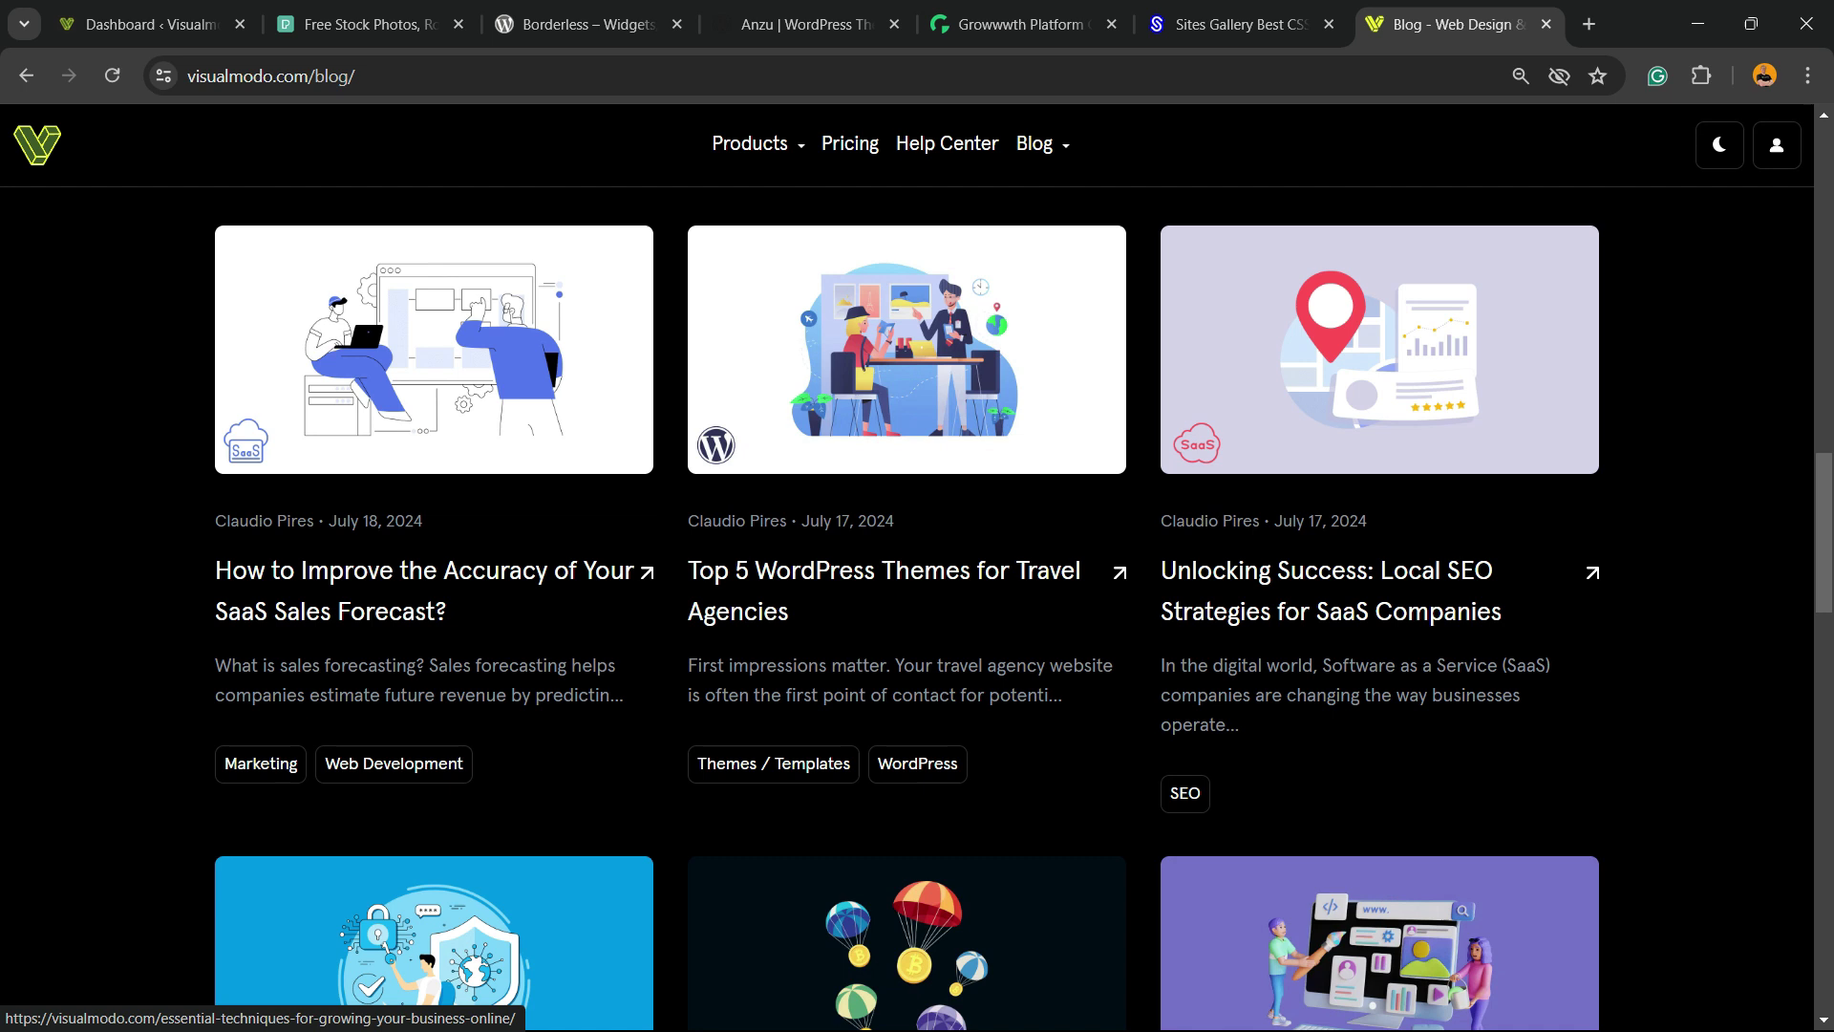
scroll(1327, 592, down, 5)
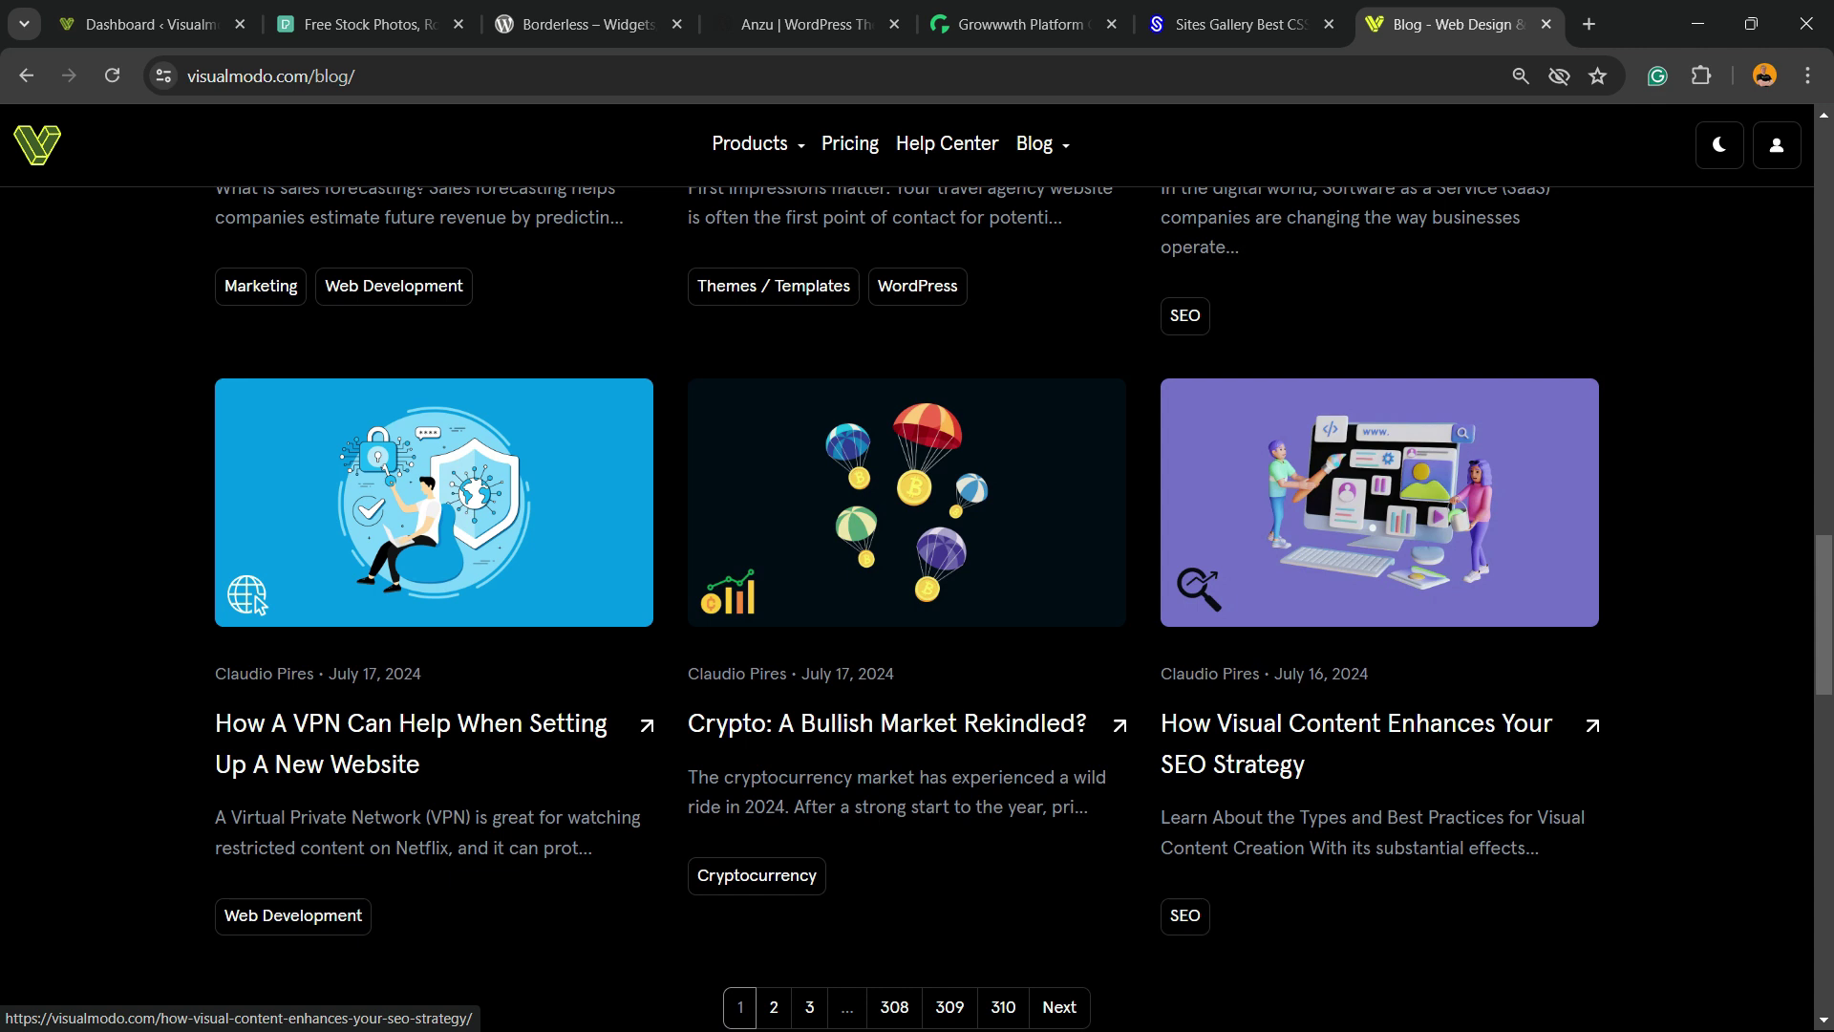
- View the featured image in the article "How Visual Content Enhances Your SEO Strategy" and return to the blog listing
click(1328, 593)
scroll(931, 607, down, 5)
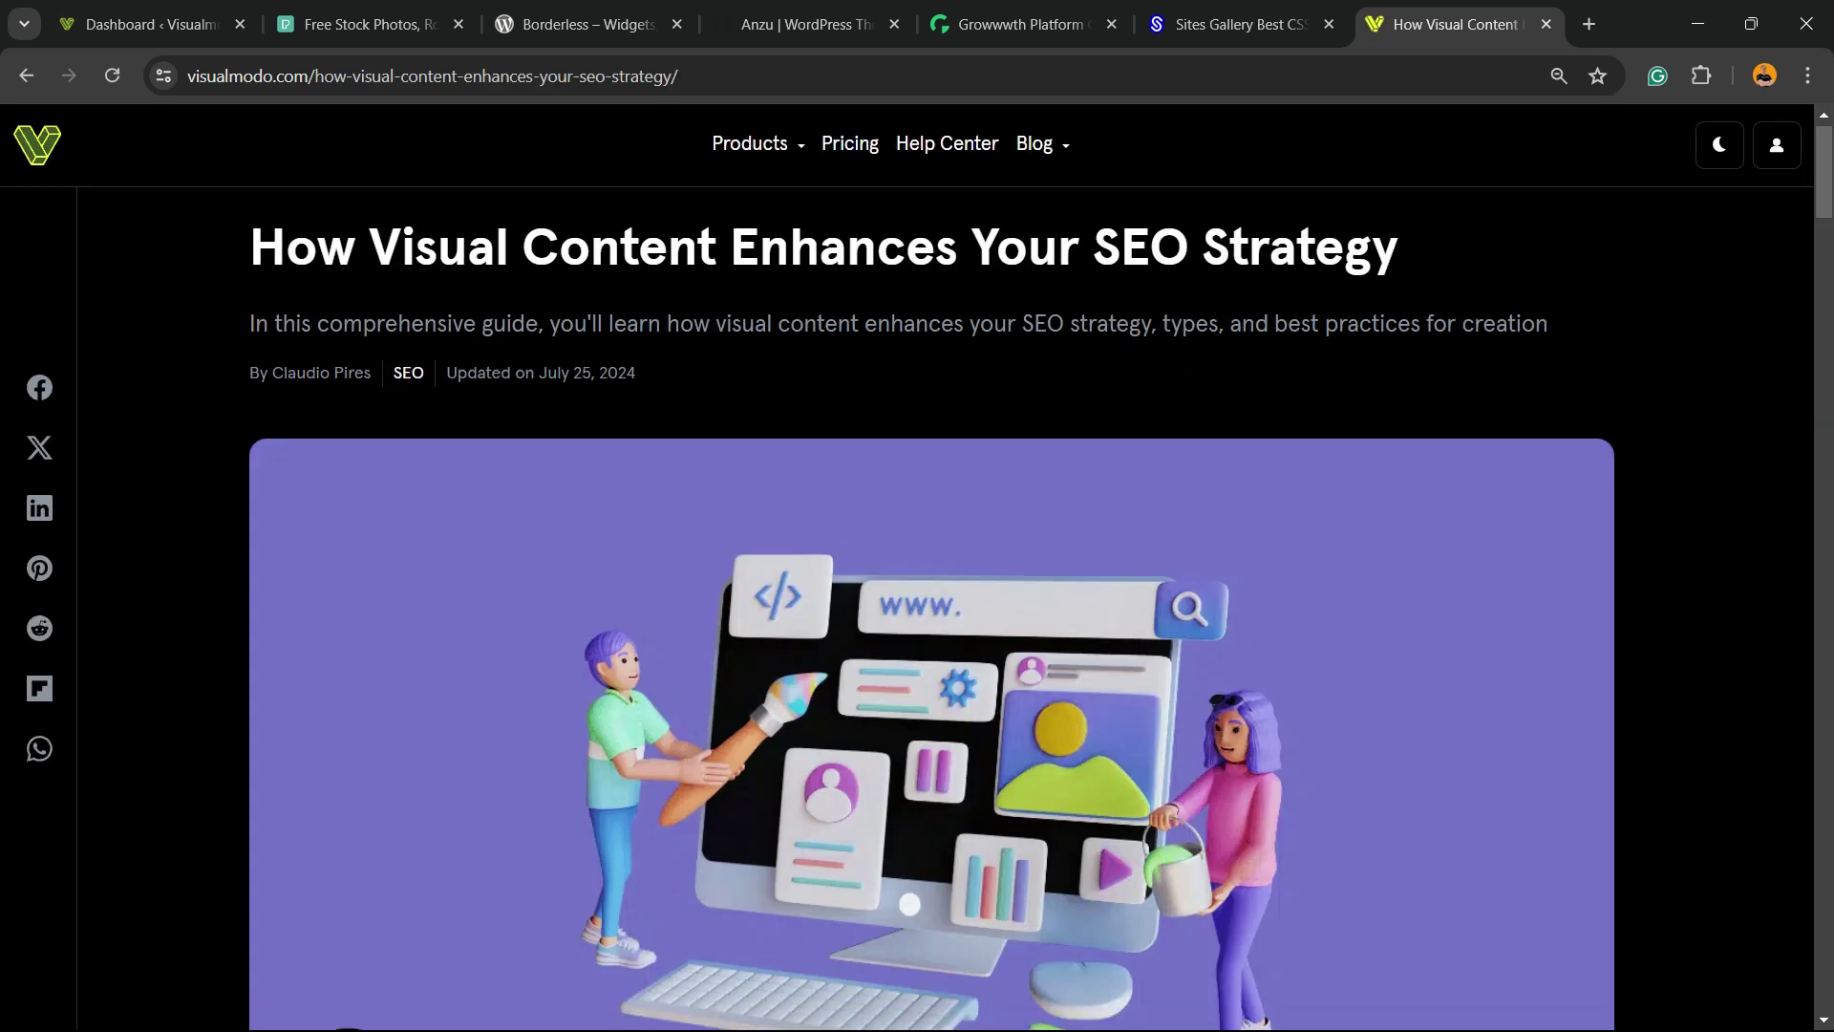
scroll(932, 606, up, 3)
scroll(917, 602, up, 2)
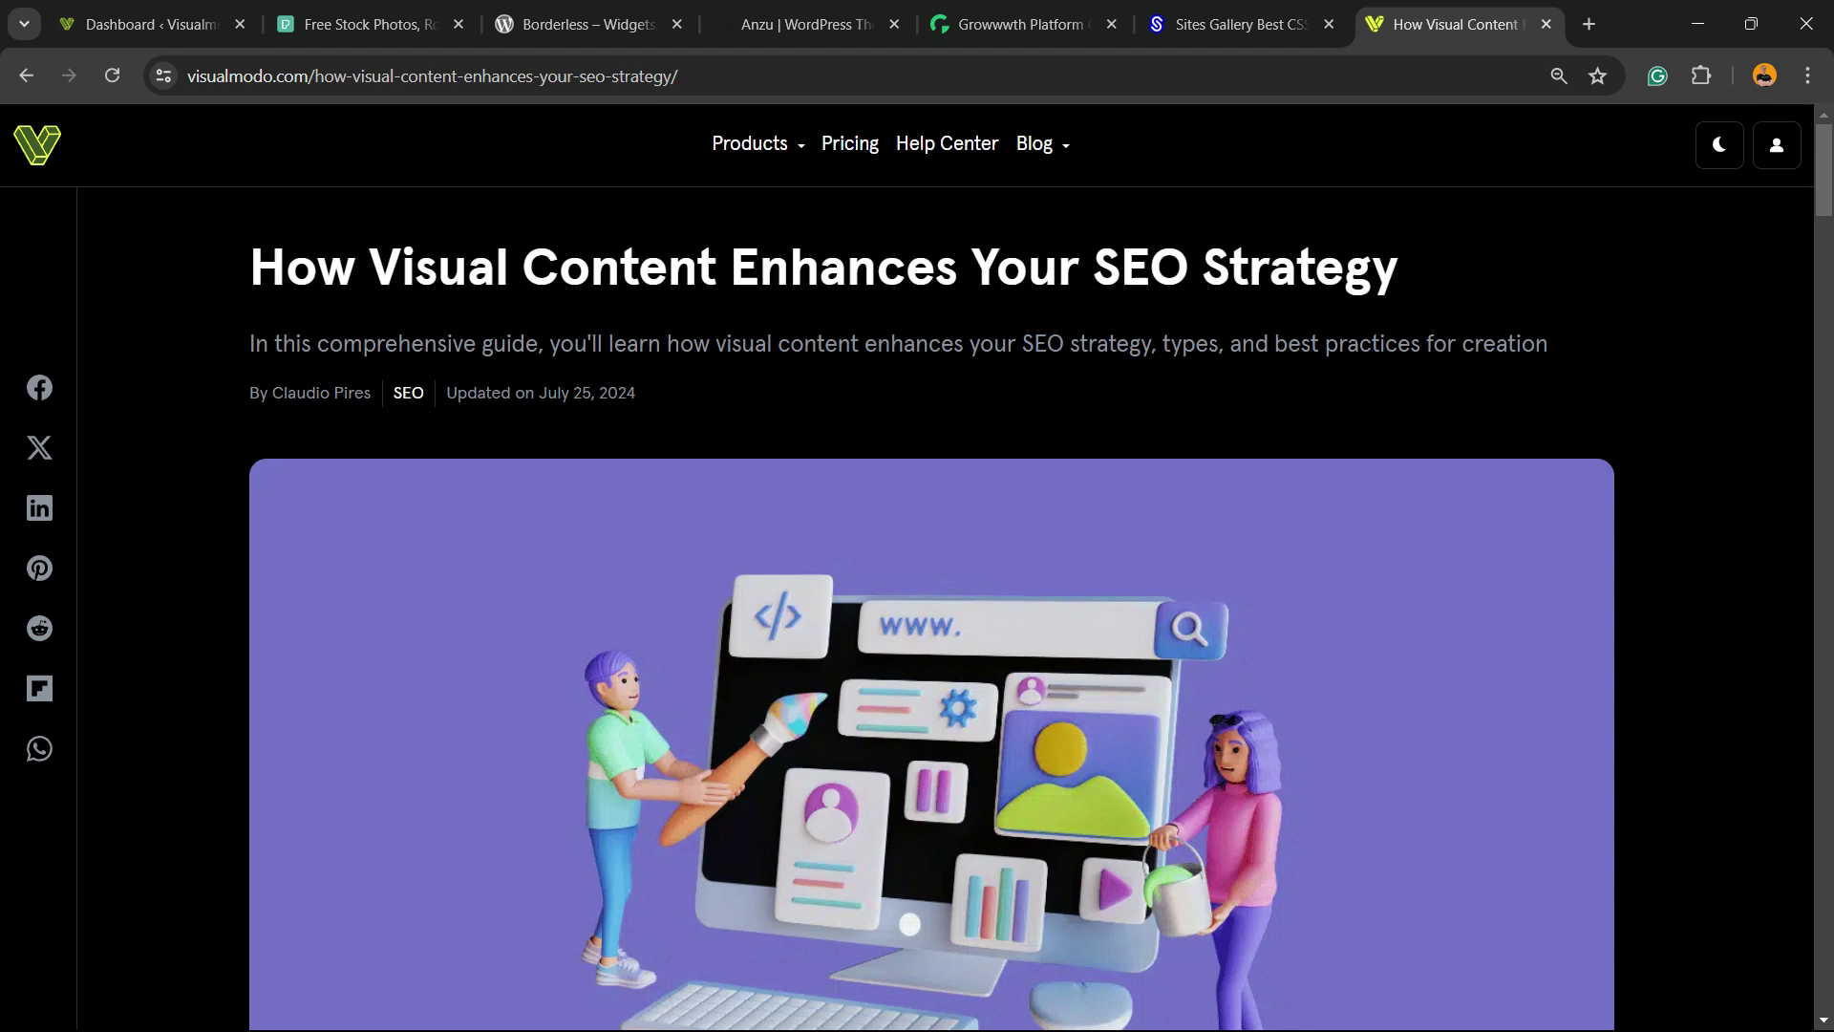
click(26, 76)
scroll(809, 768, down, 2)
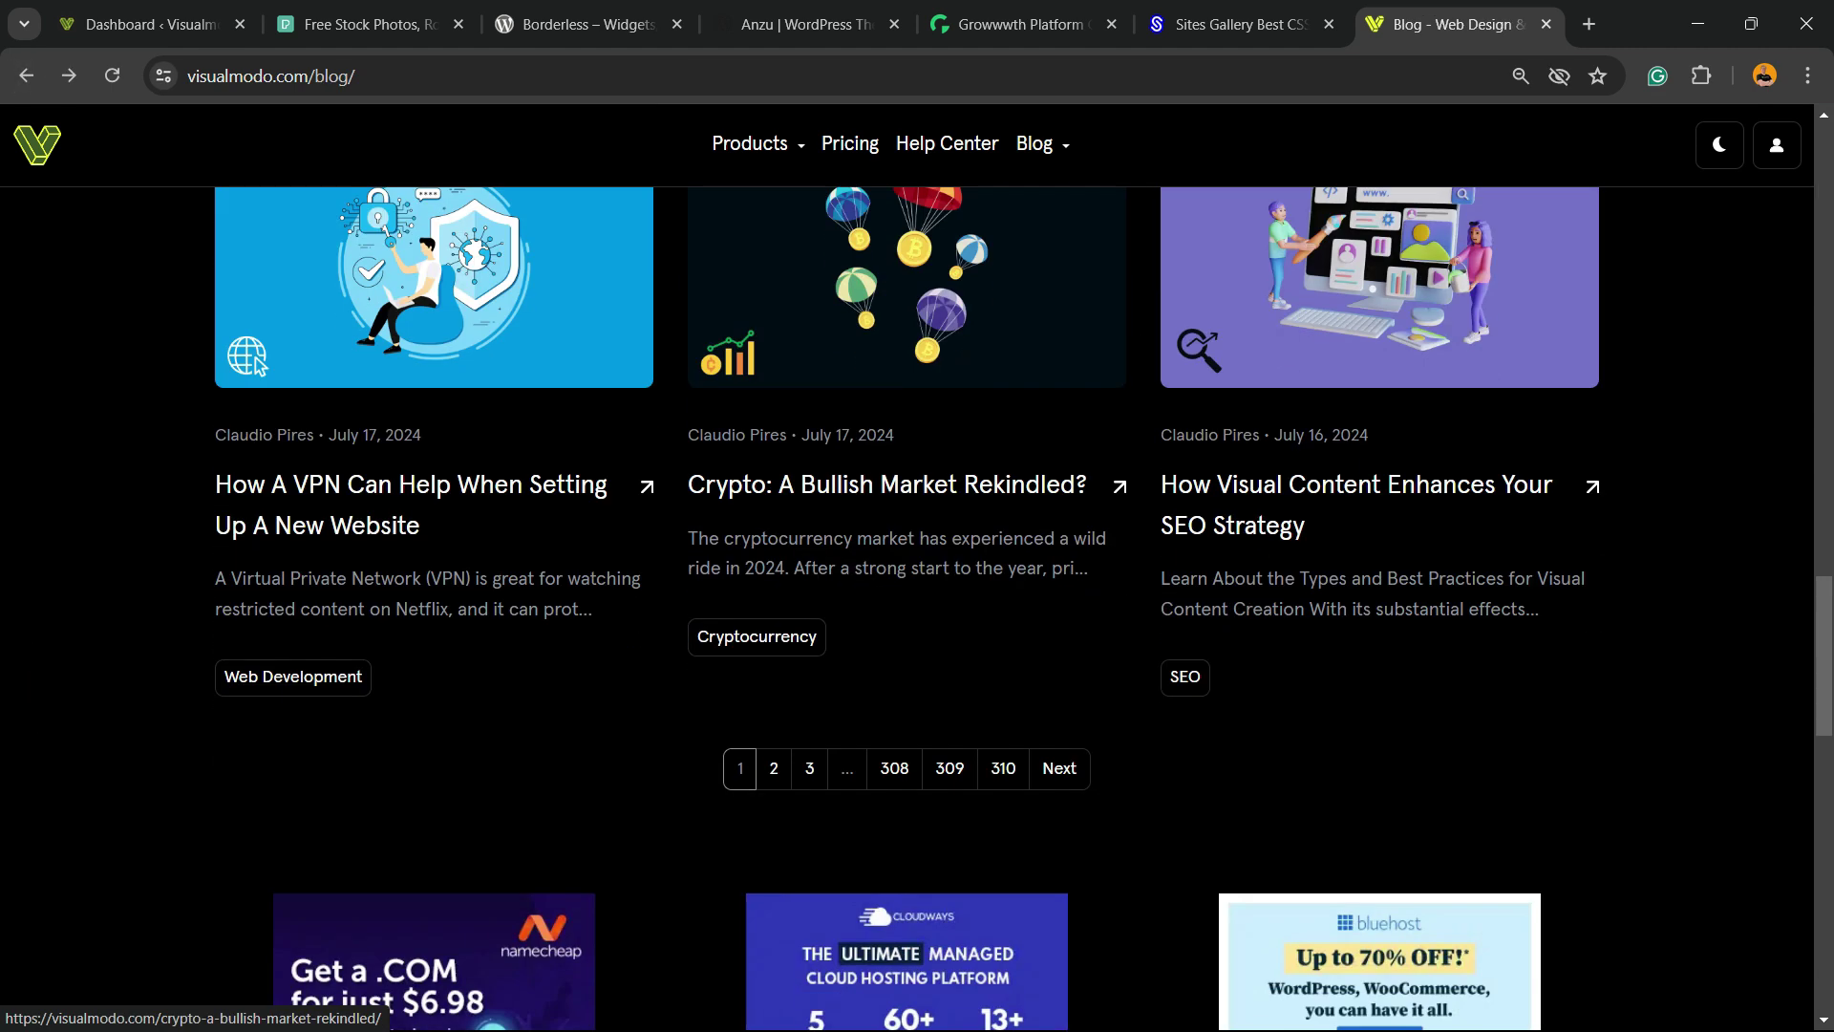
- Go to page 2 of the blog and look over its post thumbnails
click(773, 768)
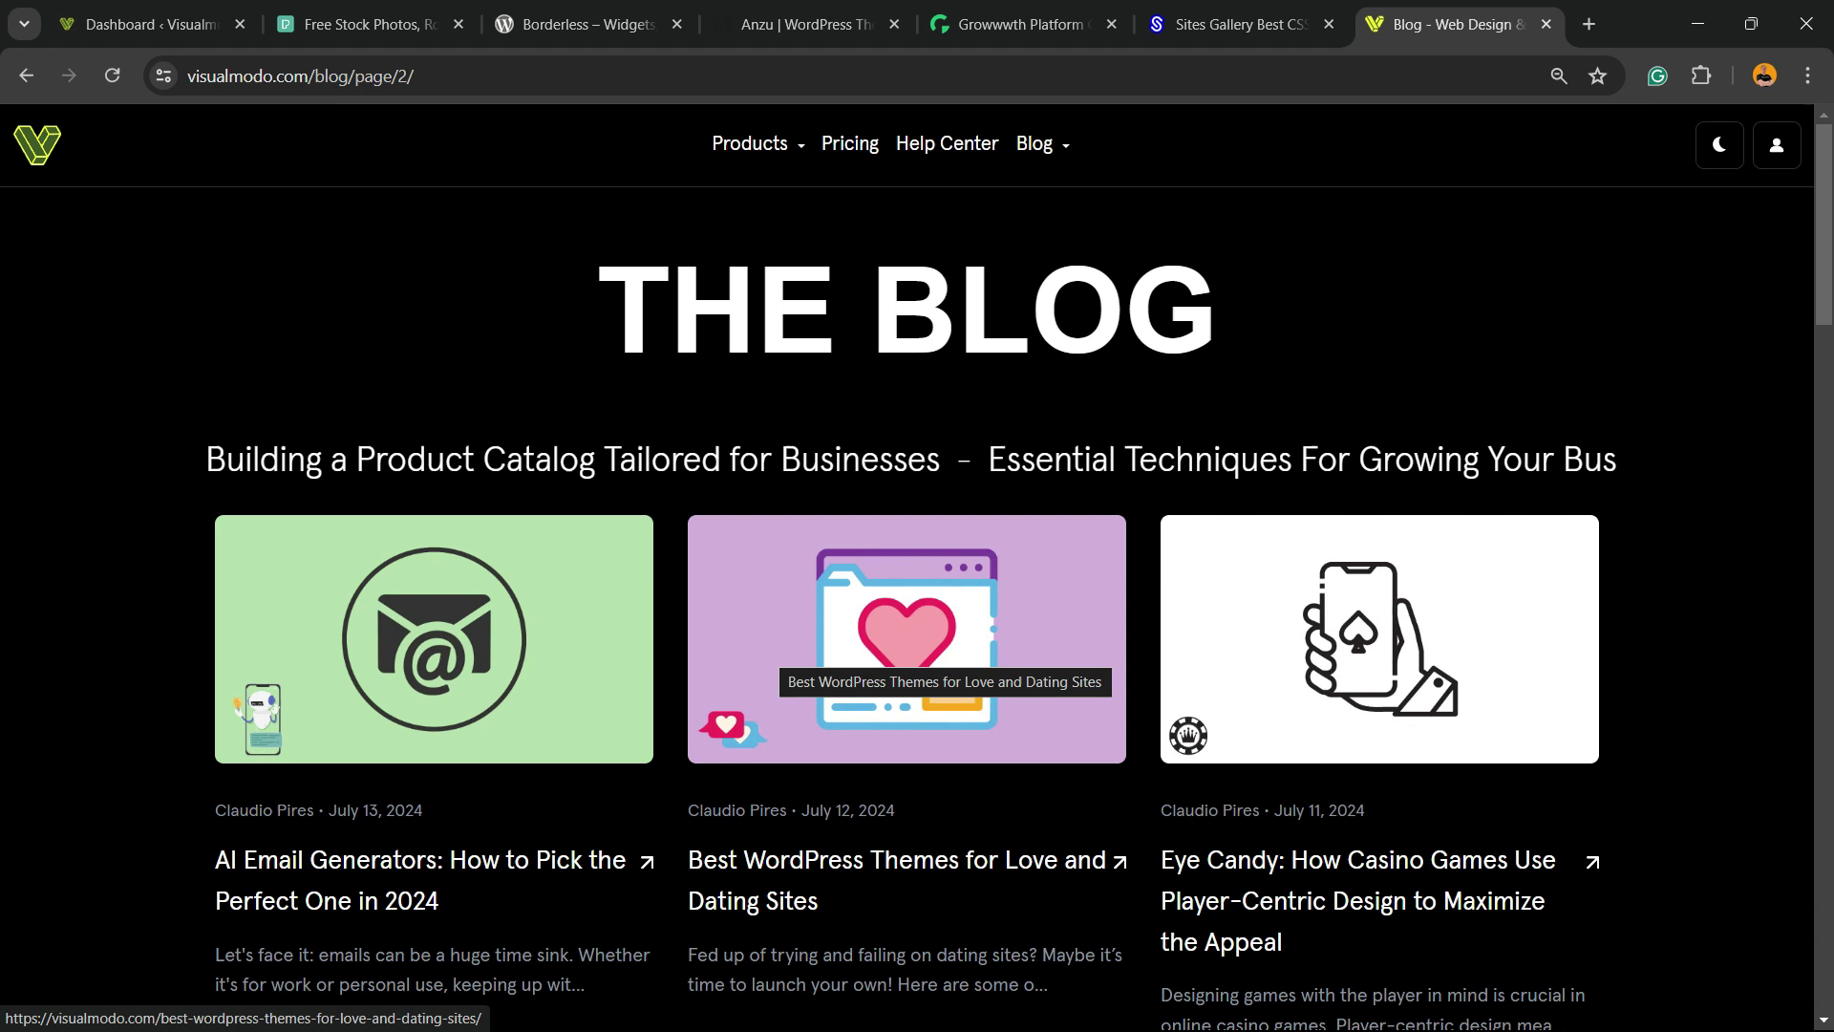
scroll(945, 659, down, 3)
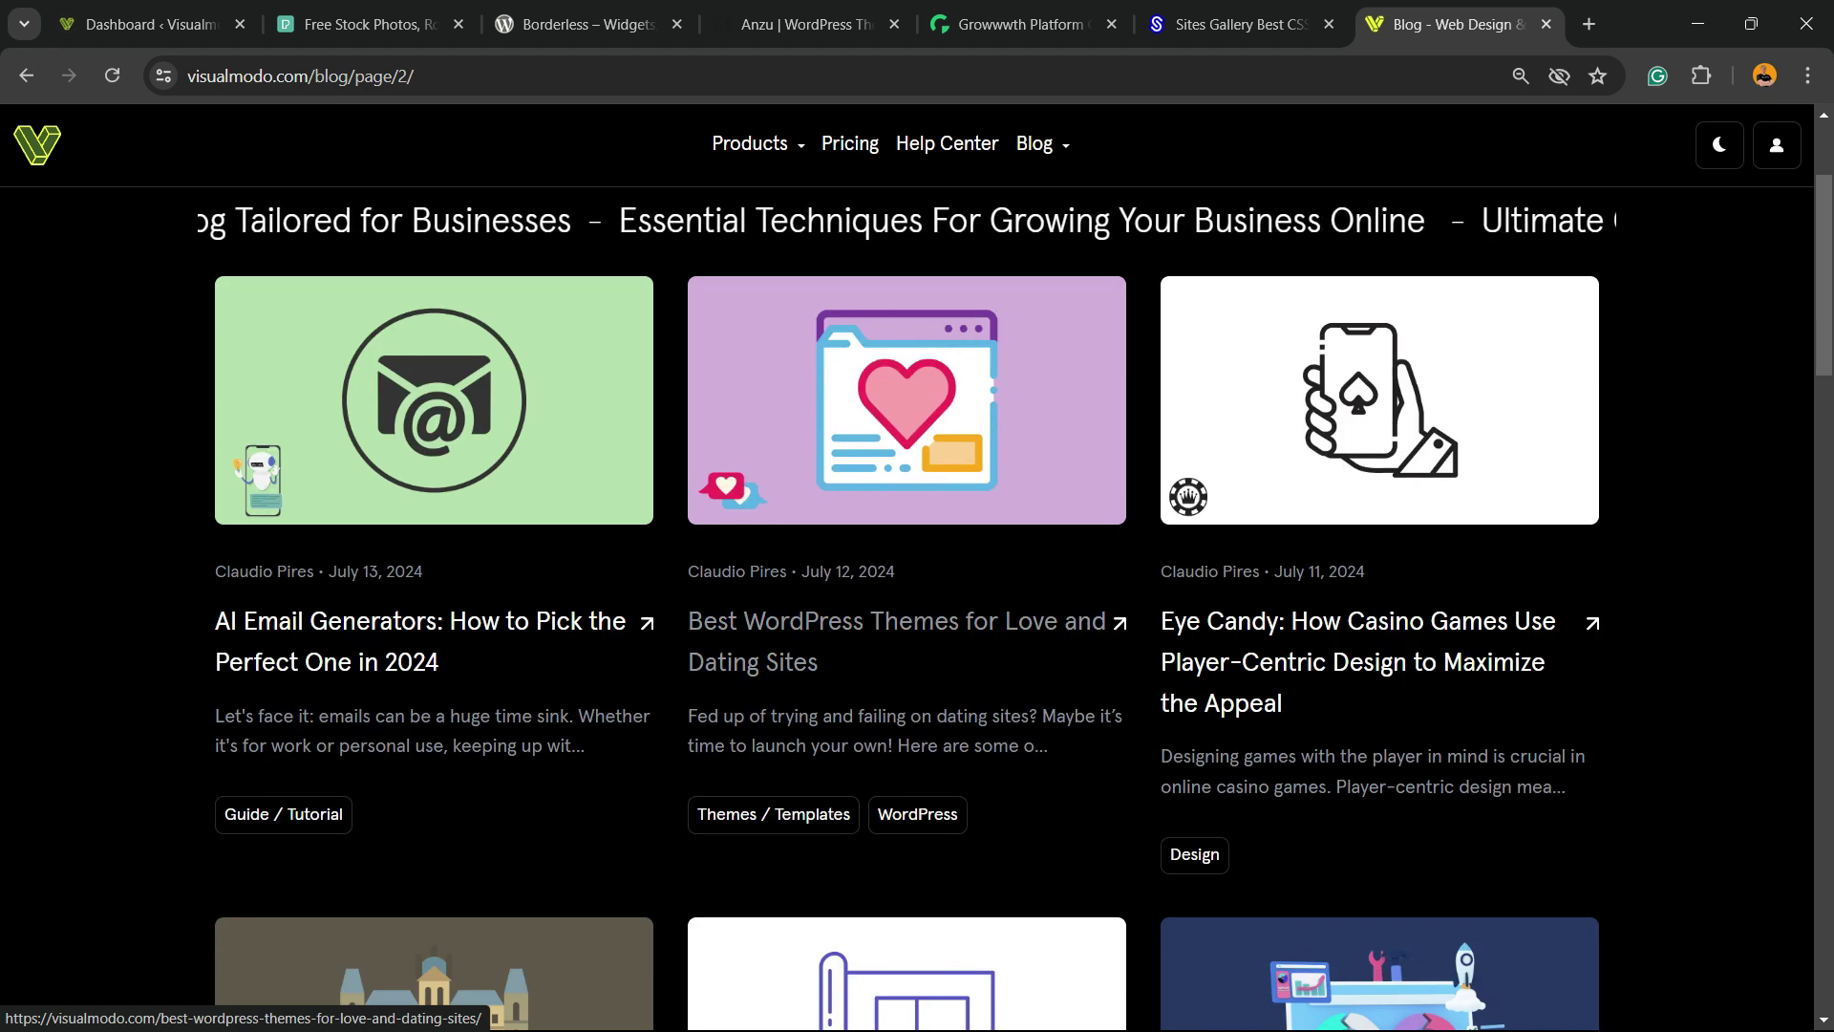
scroll(907, 650, down, 12)
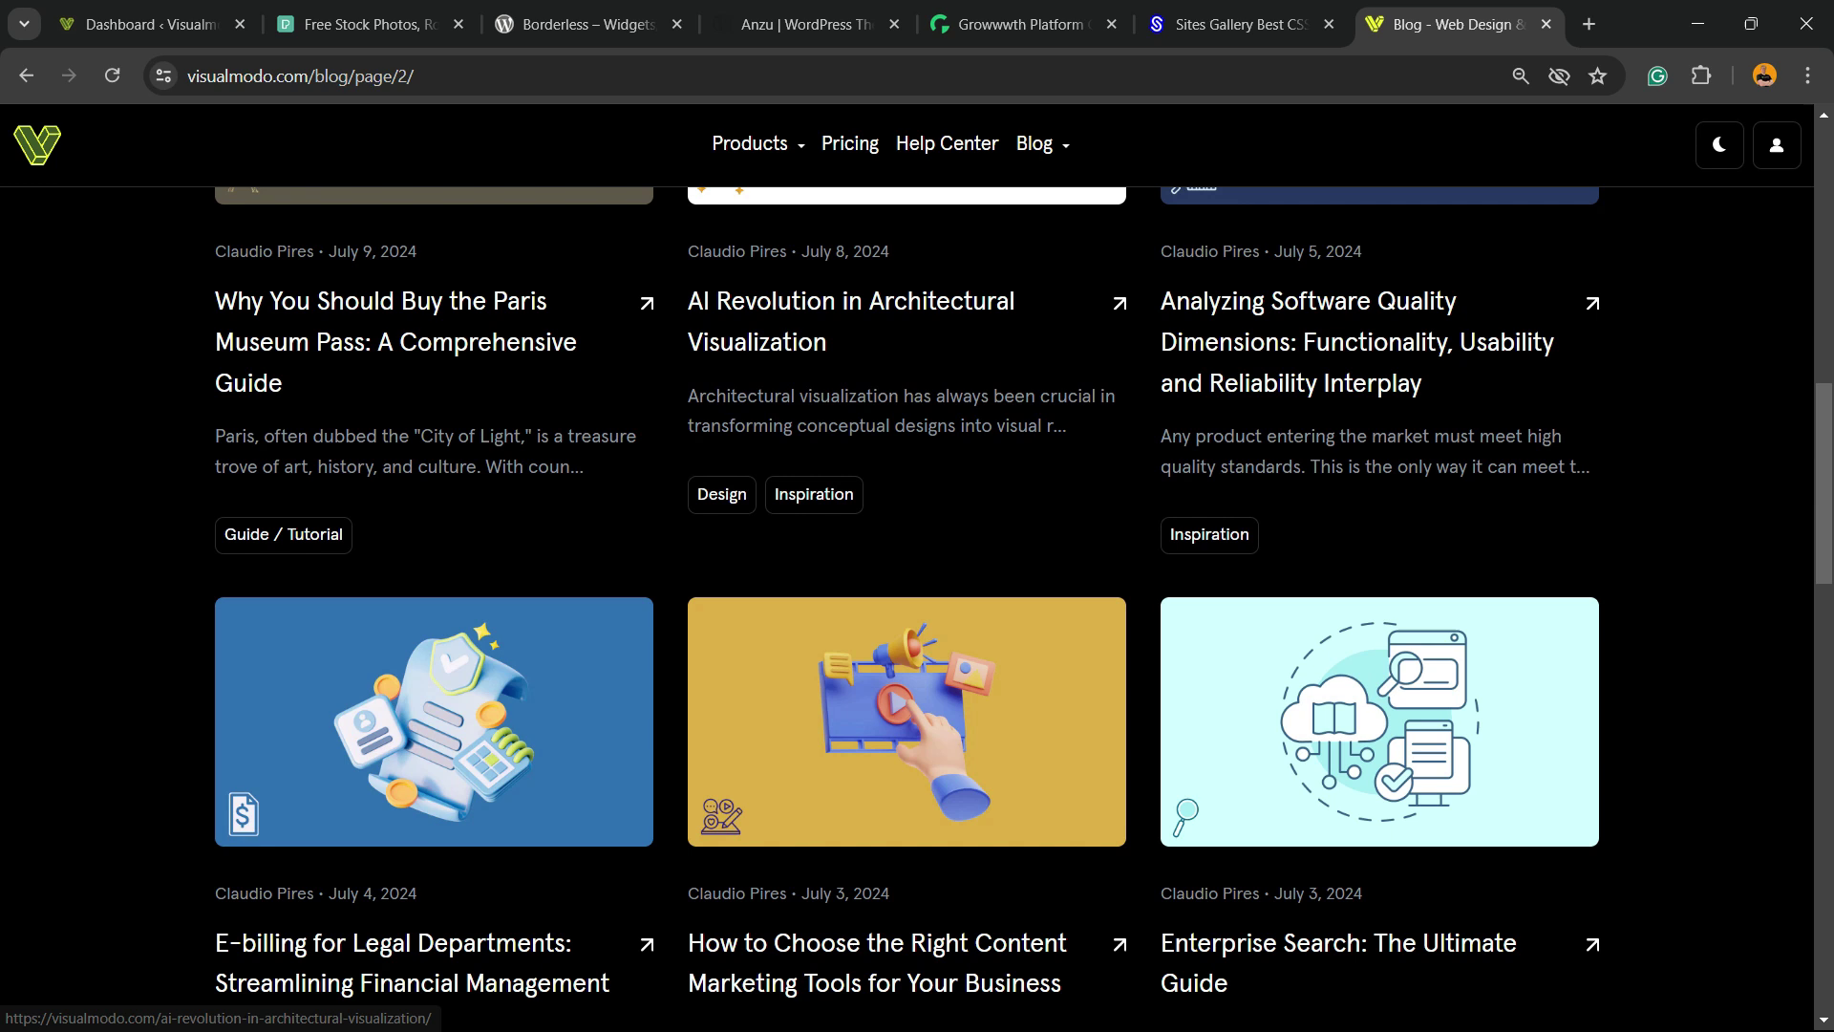
scroll(855, 784, down, 3)
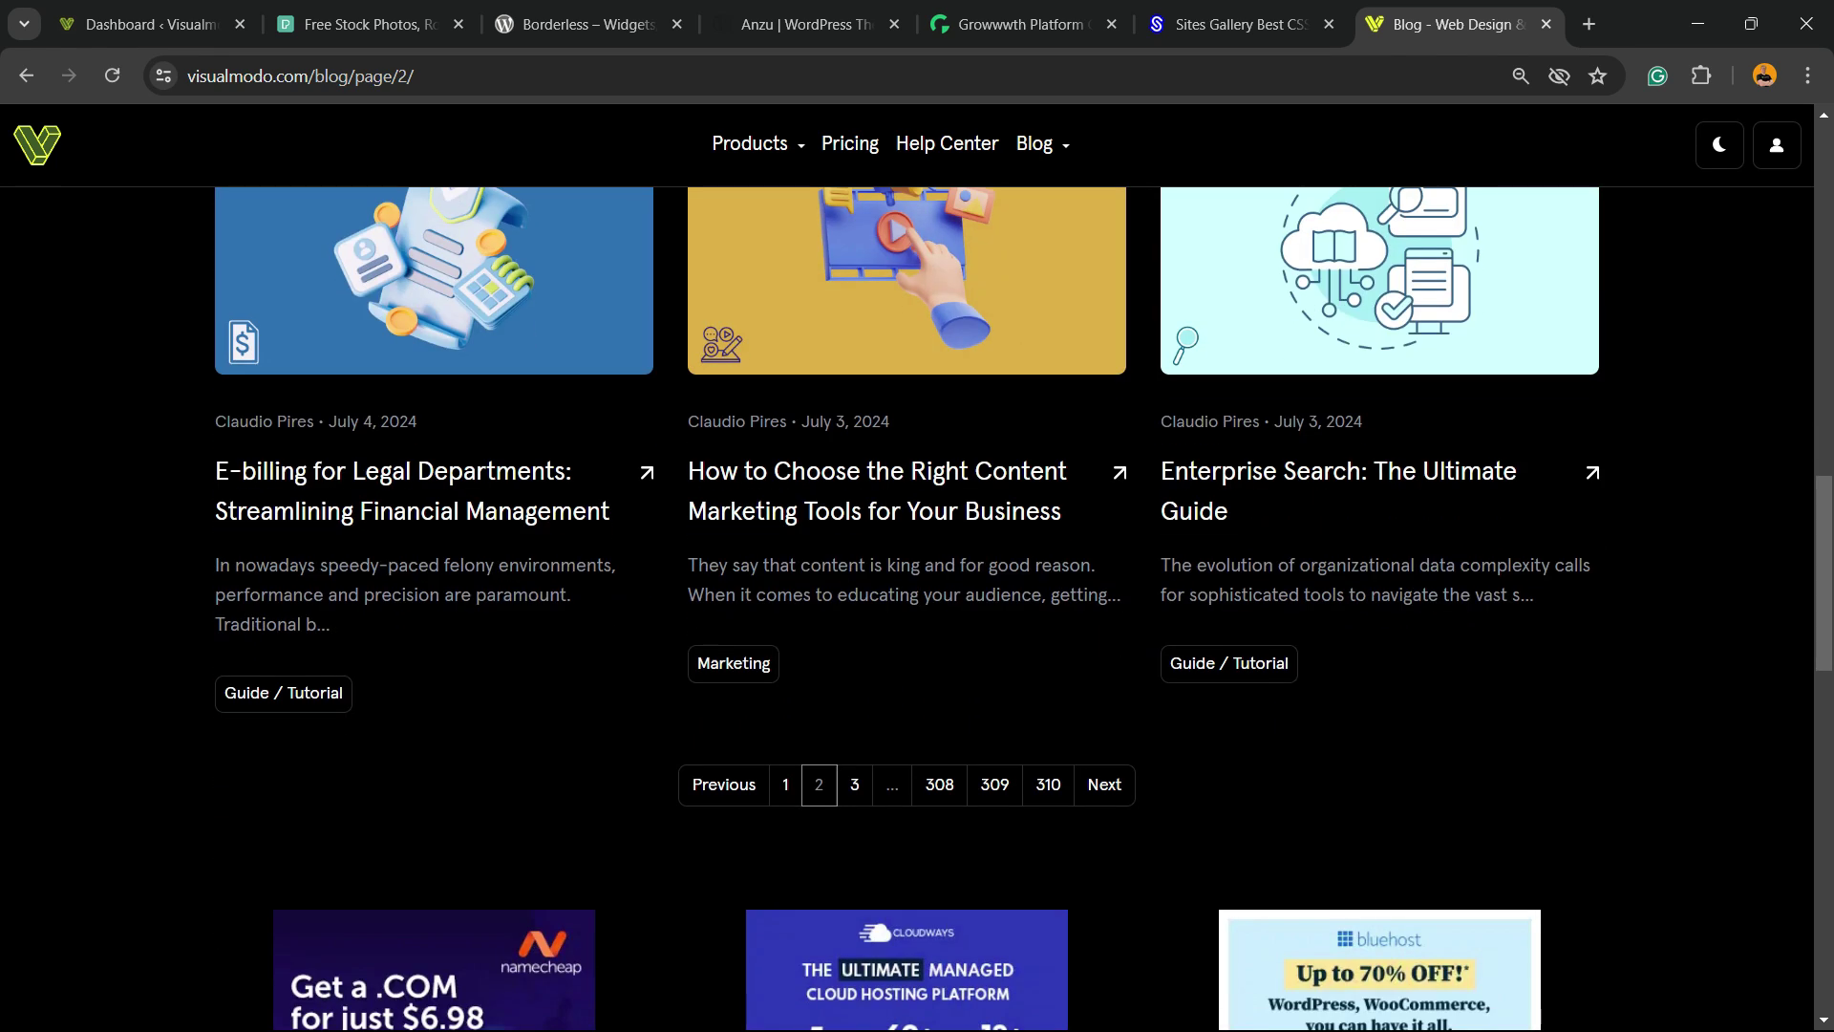
- Go to page 3 of the blog and look through its posts down to the pagination
click(855, 784)
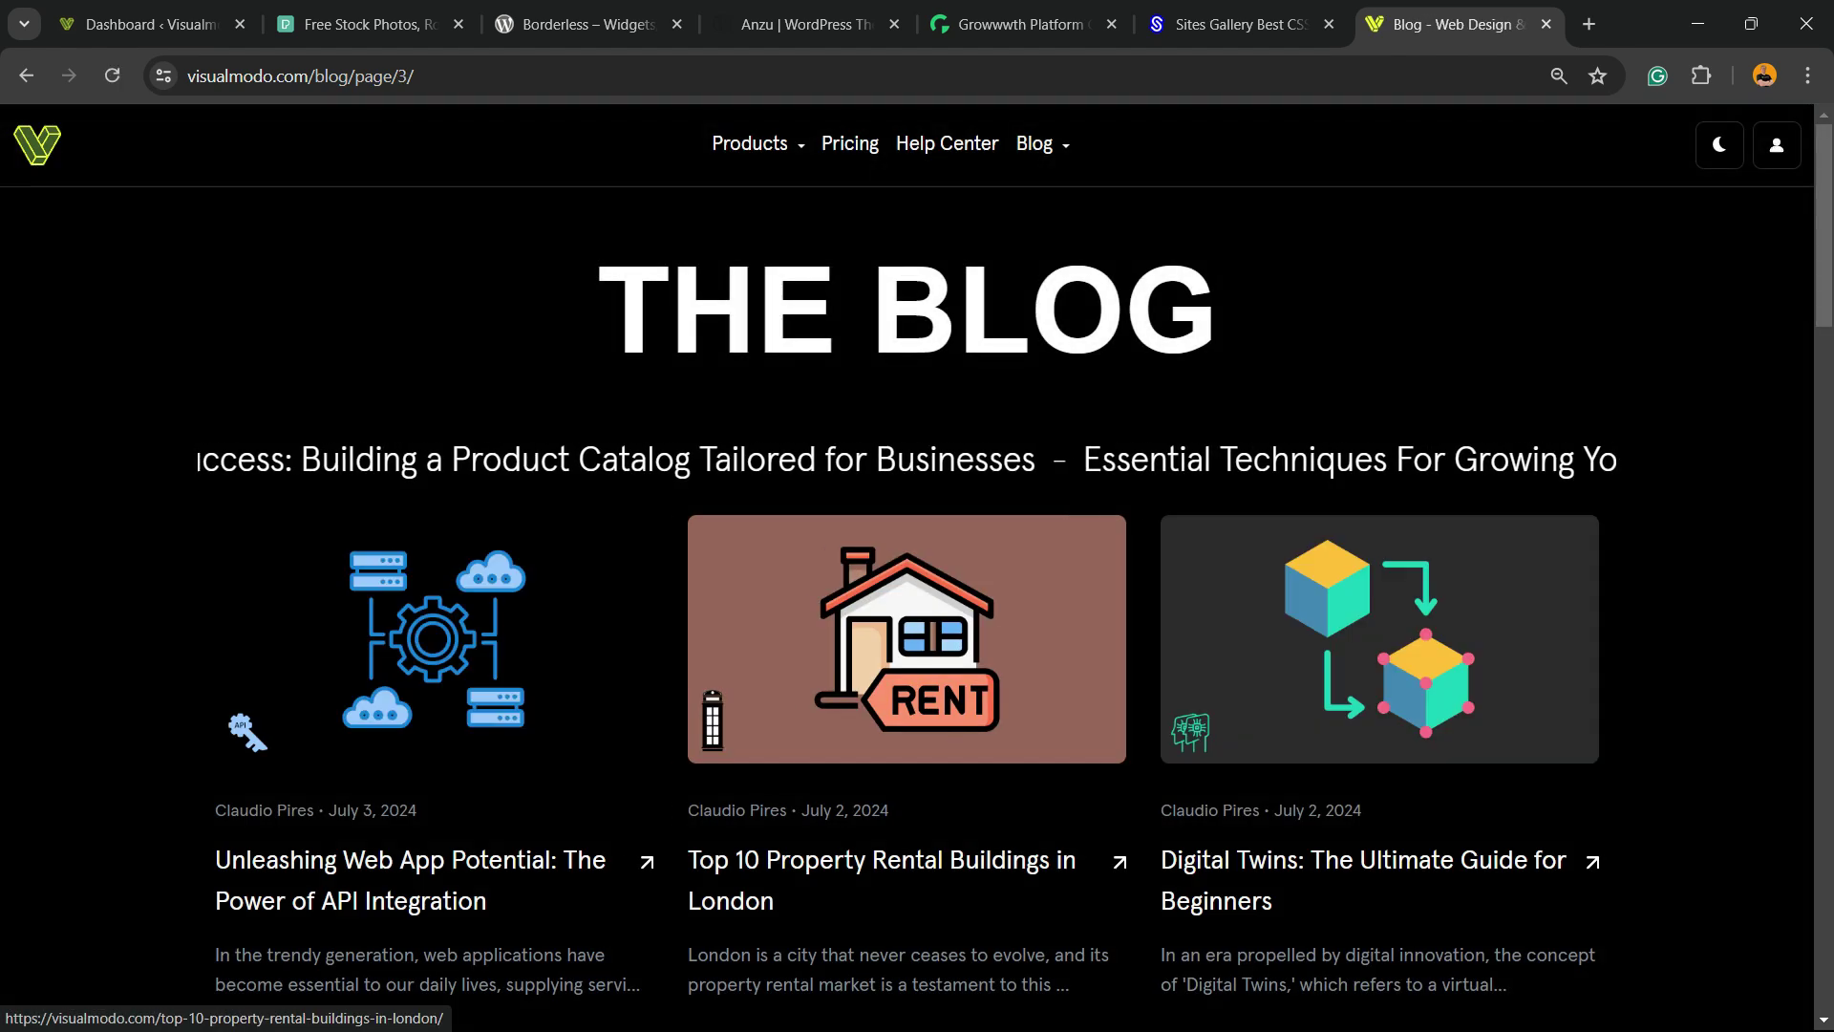
scroll(855, 784, down, 3)
scroll(907, 668, down, 10)
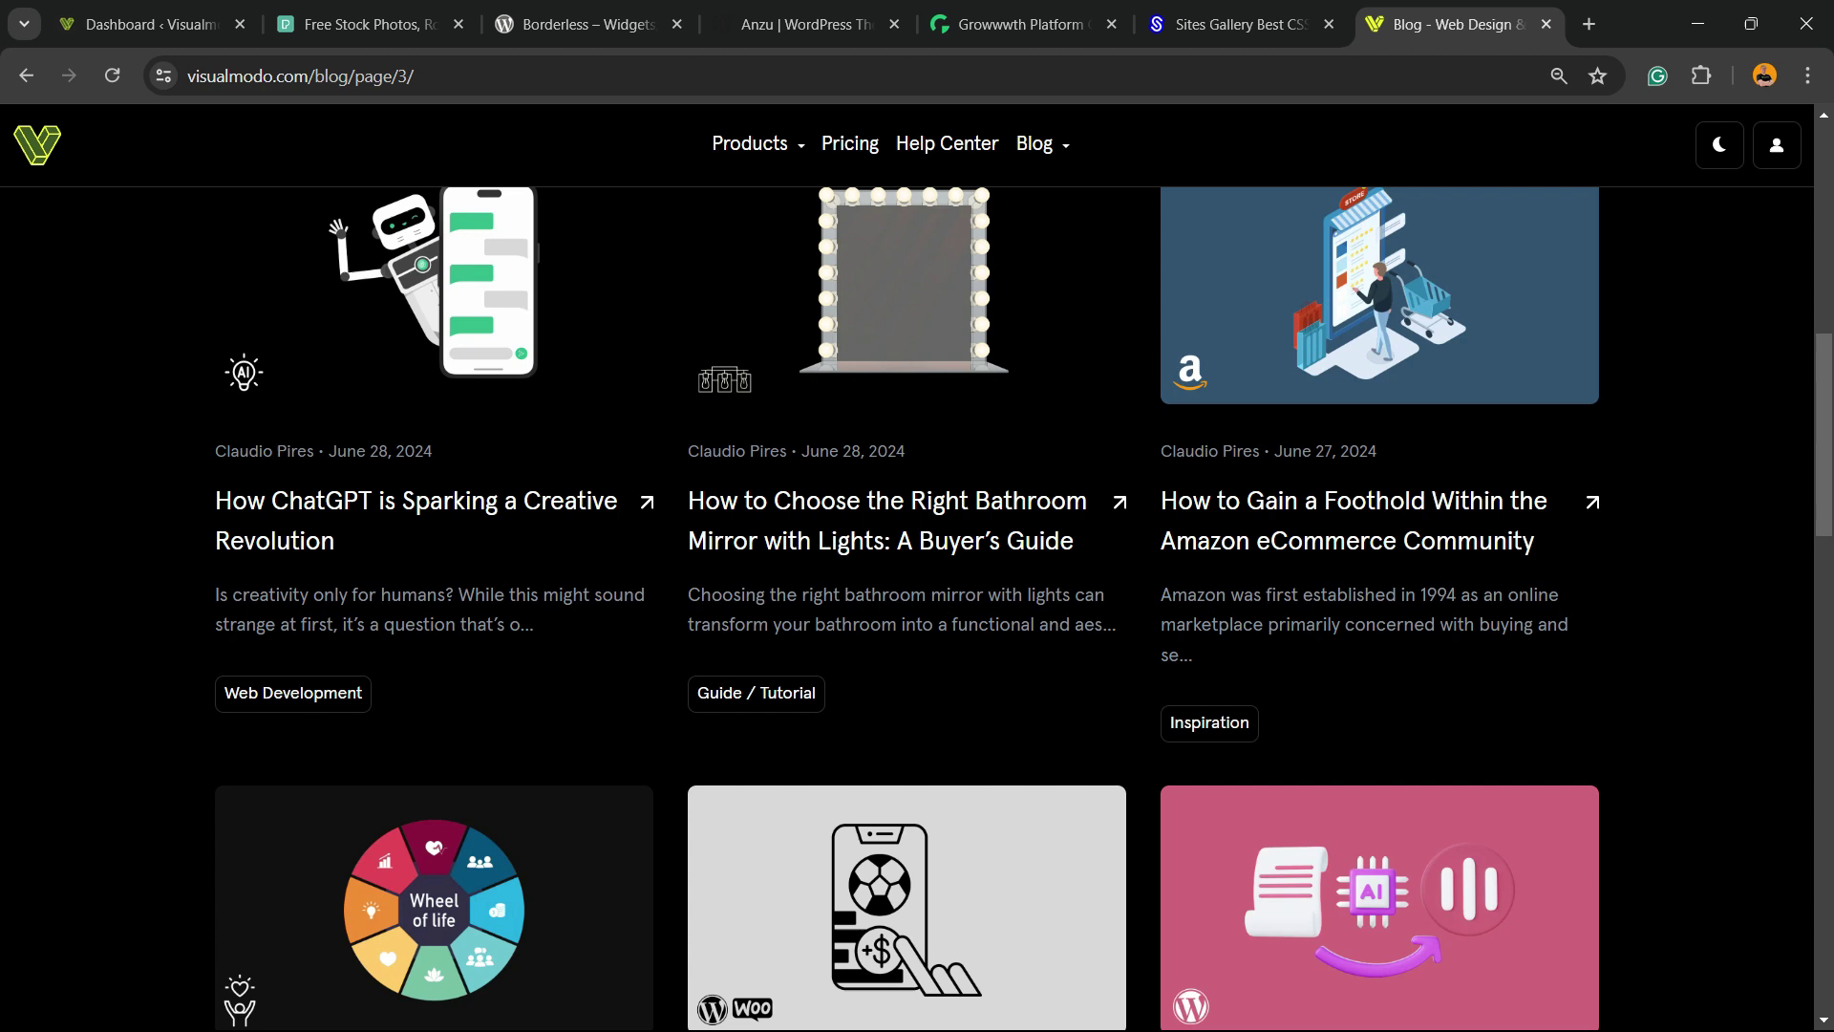
scroll(907, 612, down, 3)
scroll(872, 743, down, 3)
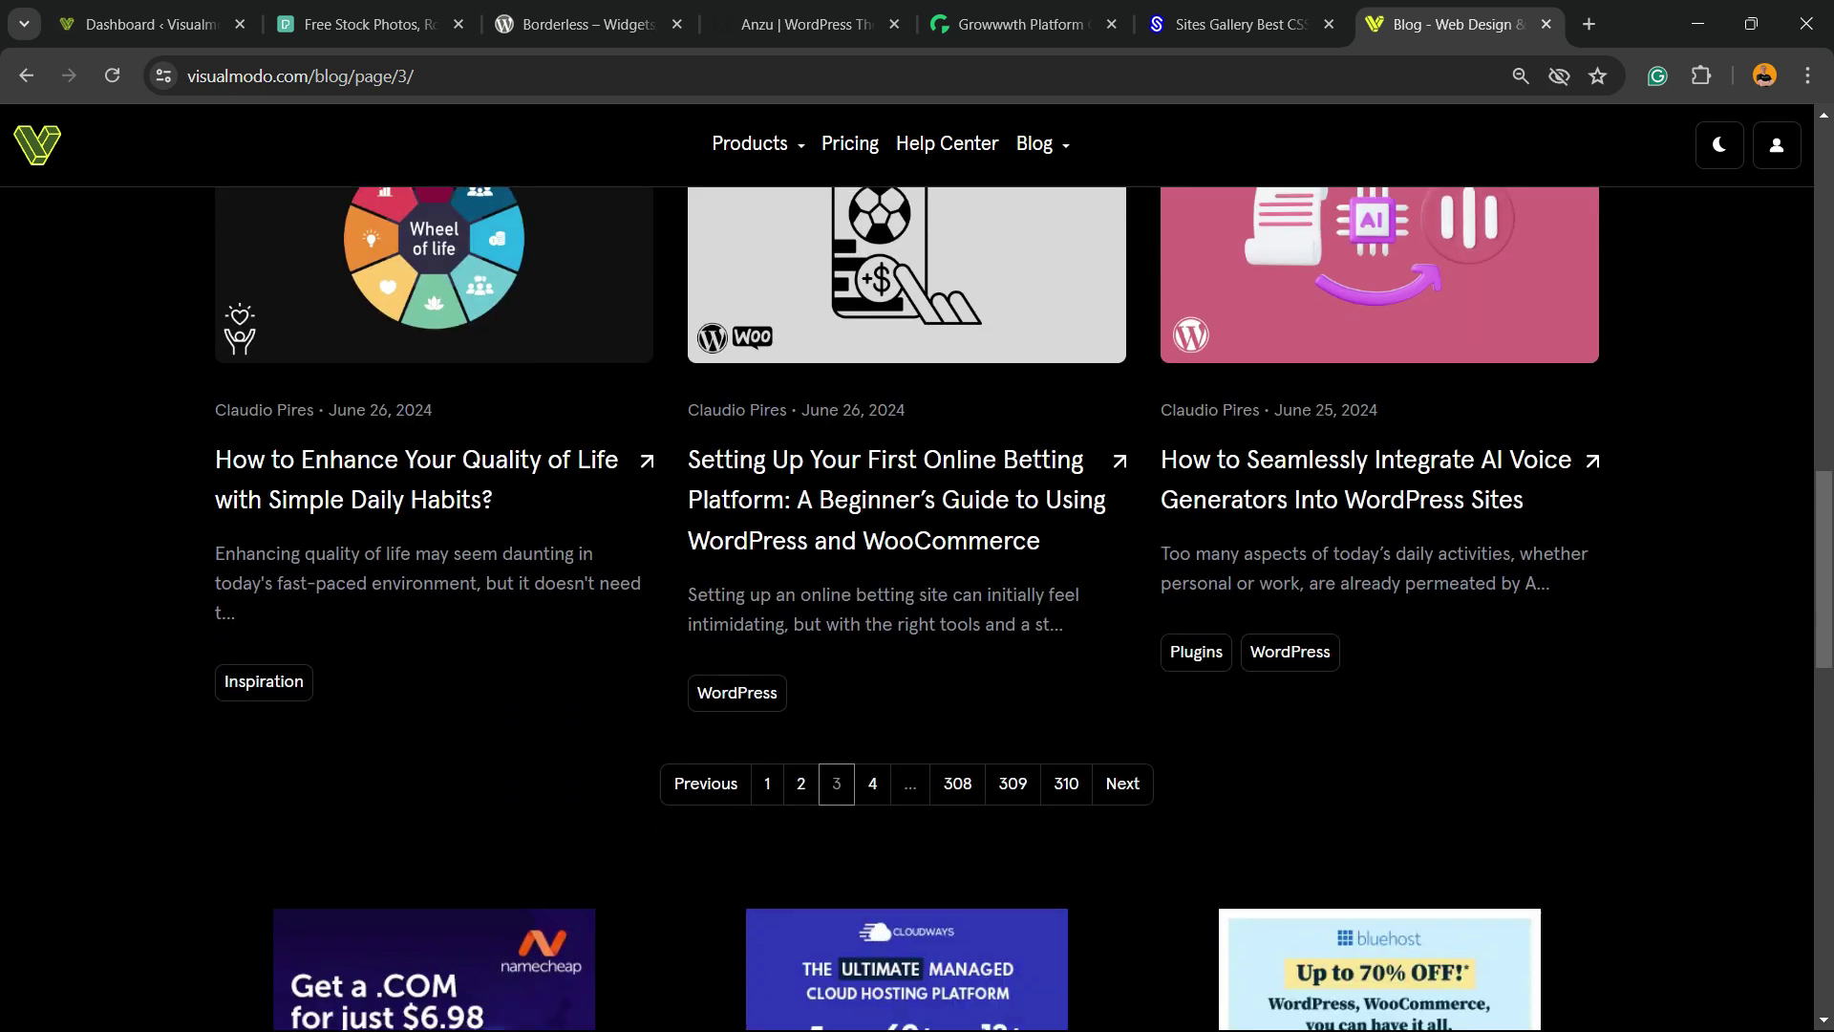
- Look through the posts on blog page 4 and continue to page 5
click(873, 743)
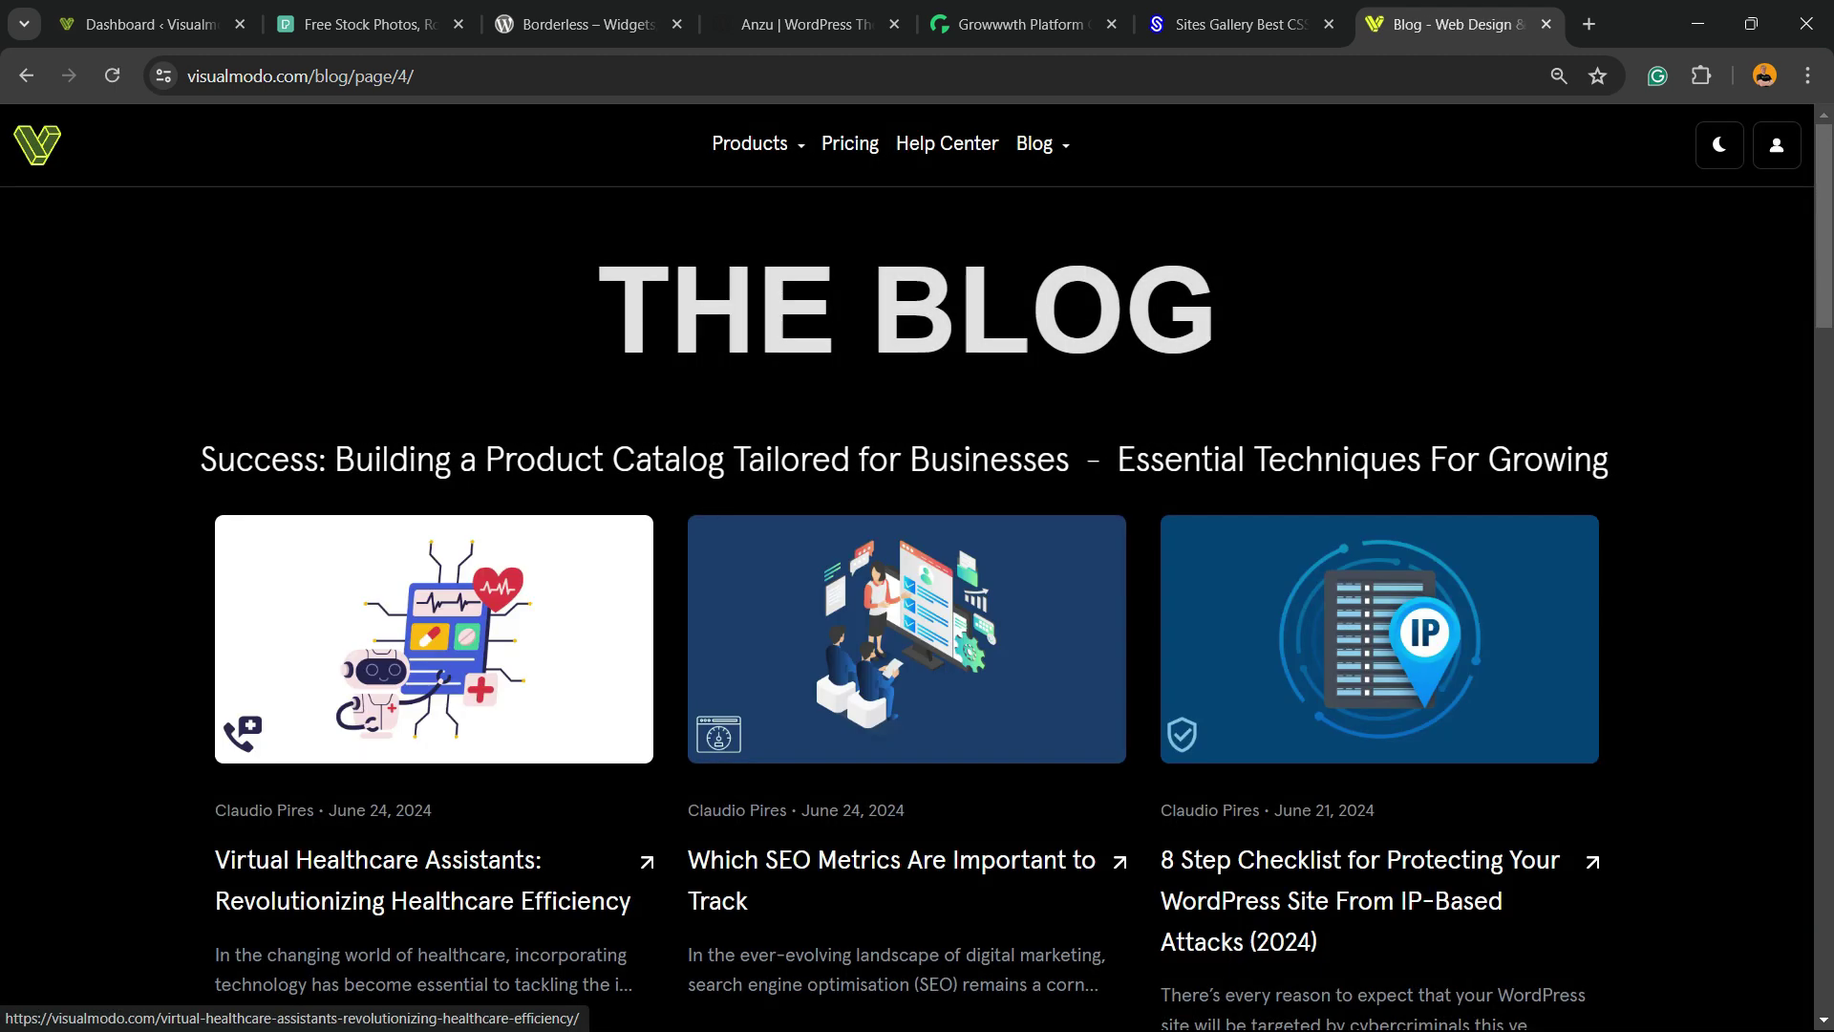
scroll(906, 602, down, 8)
scroll(434, 574, down, 7)
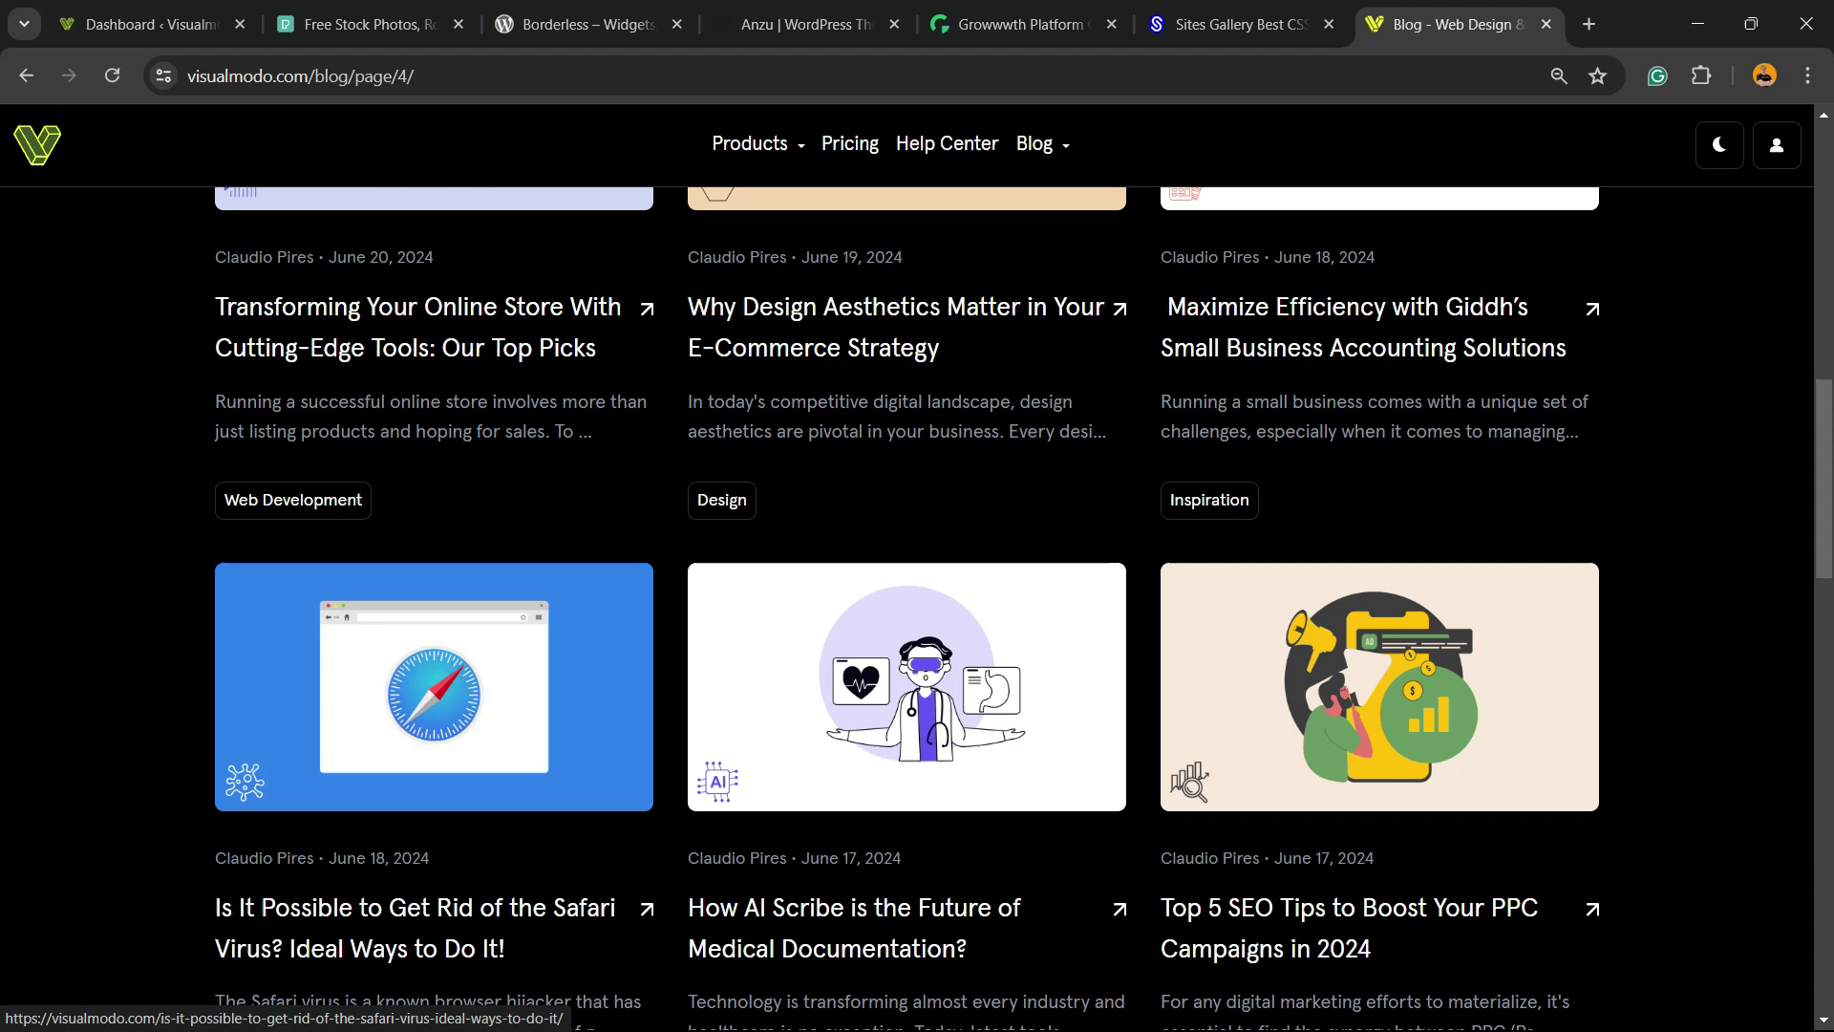
click(891, 713)
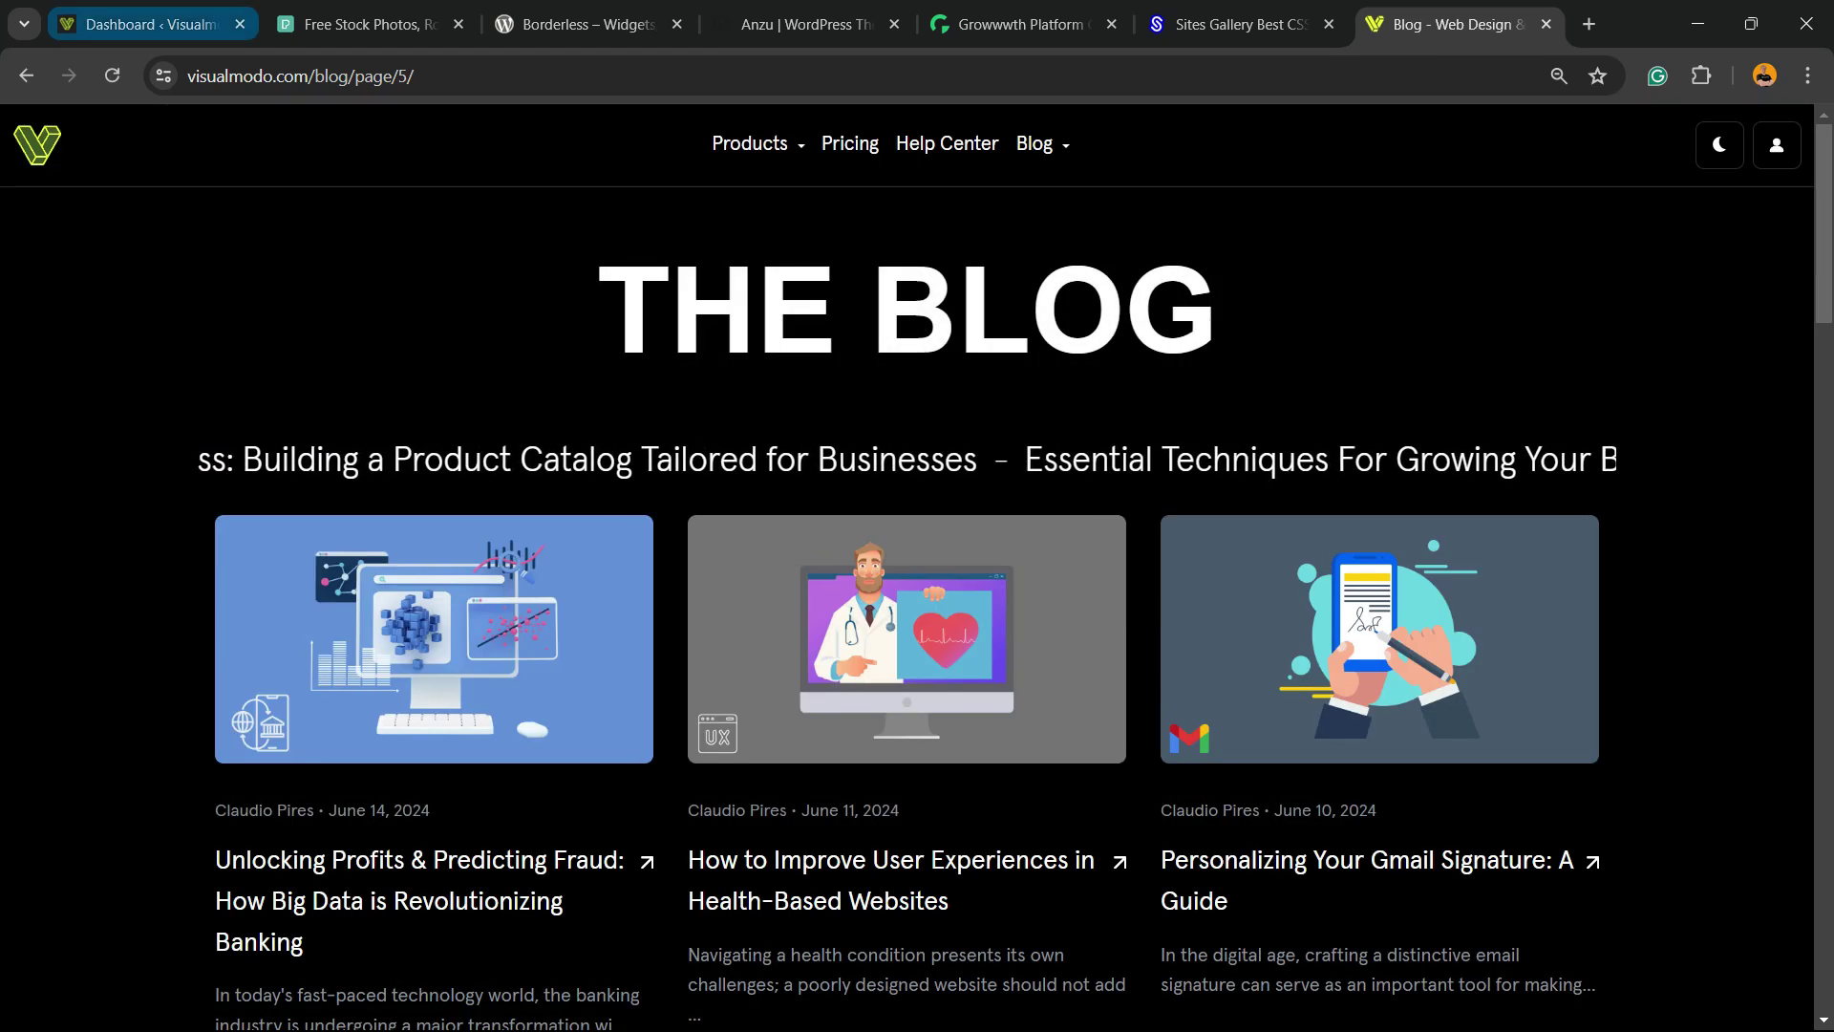
- Switch to Pexels and download the free photo of the house with wires and a blue sky
key(ctrl+Tab)
key(ctrl+Tab)
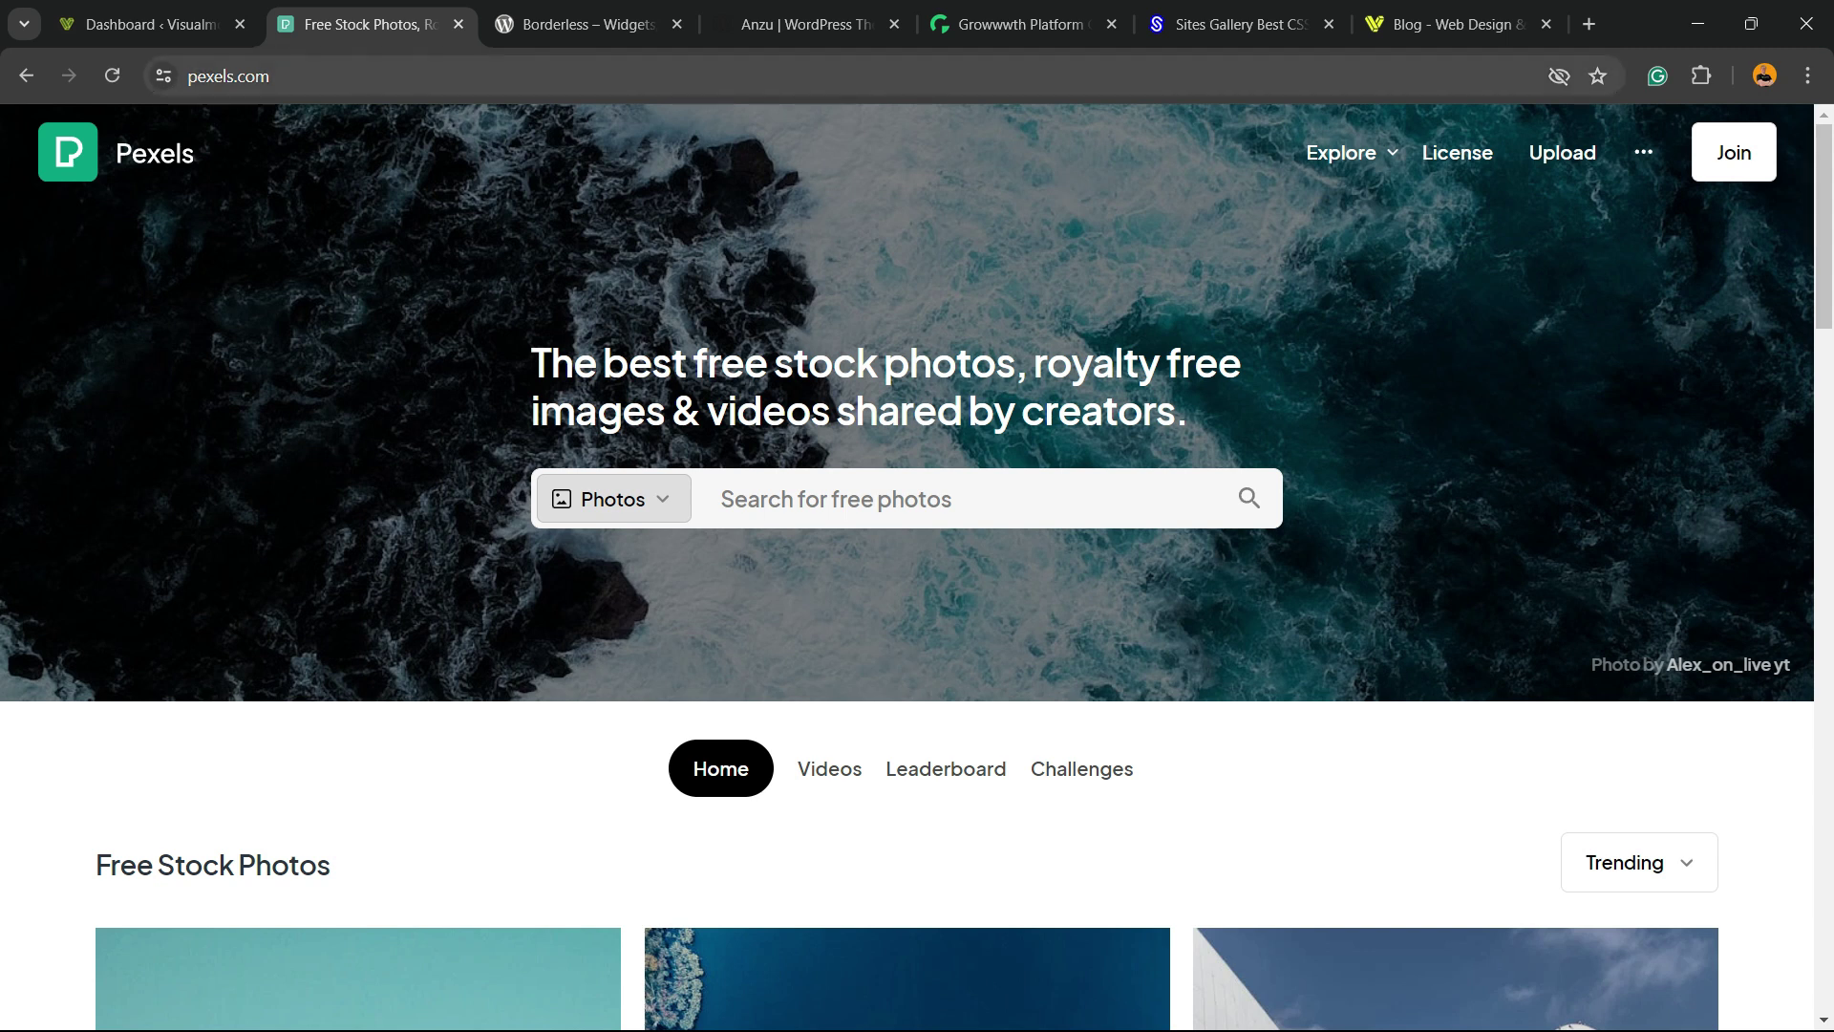
scroll(917, 567, down, 3)
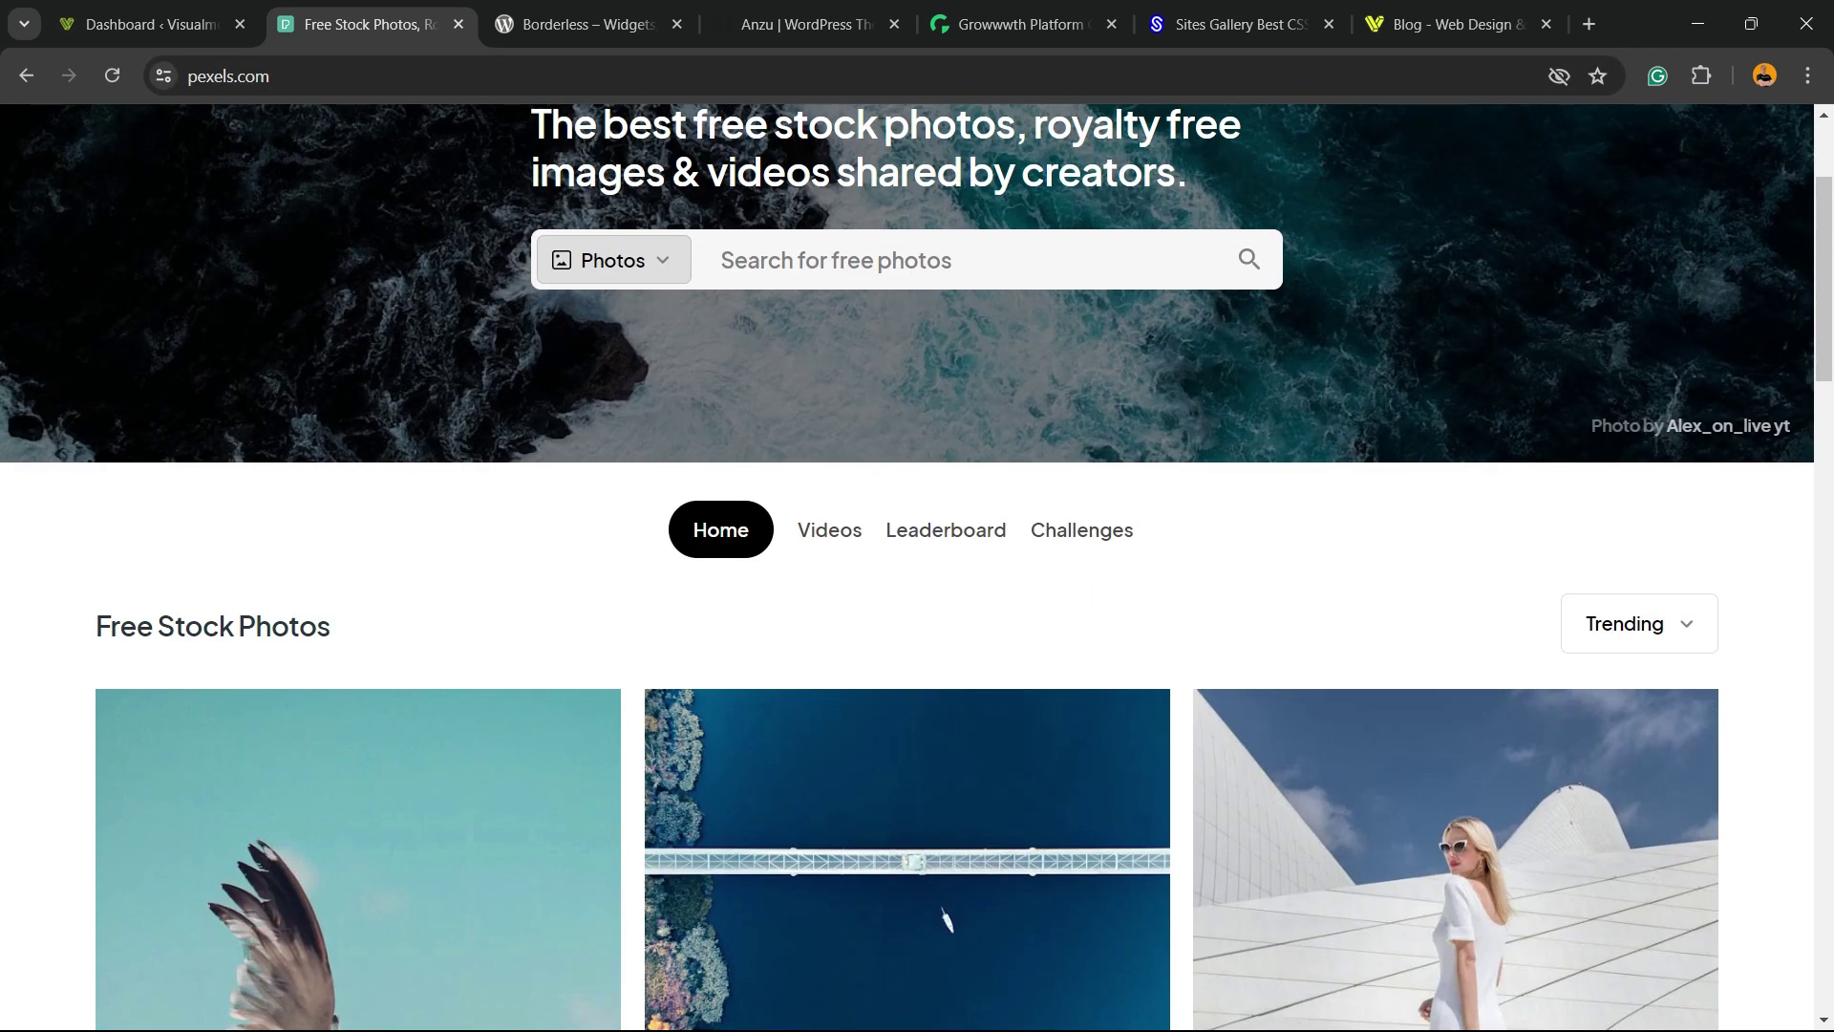
scroll(917, 515, down, 5)
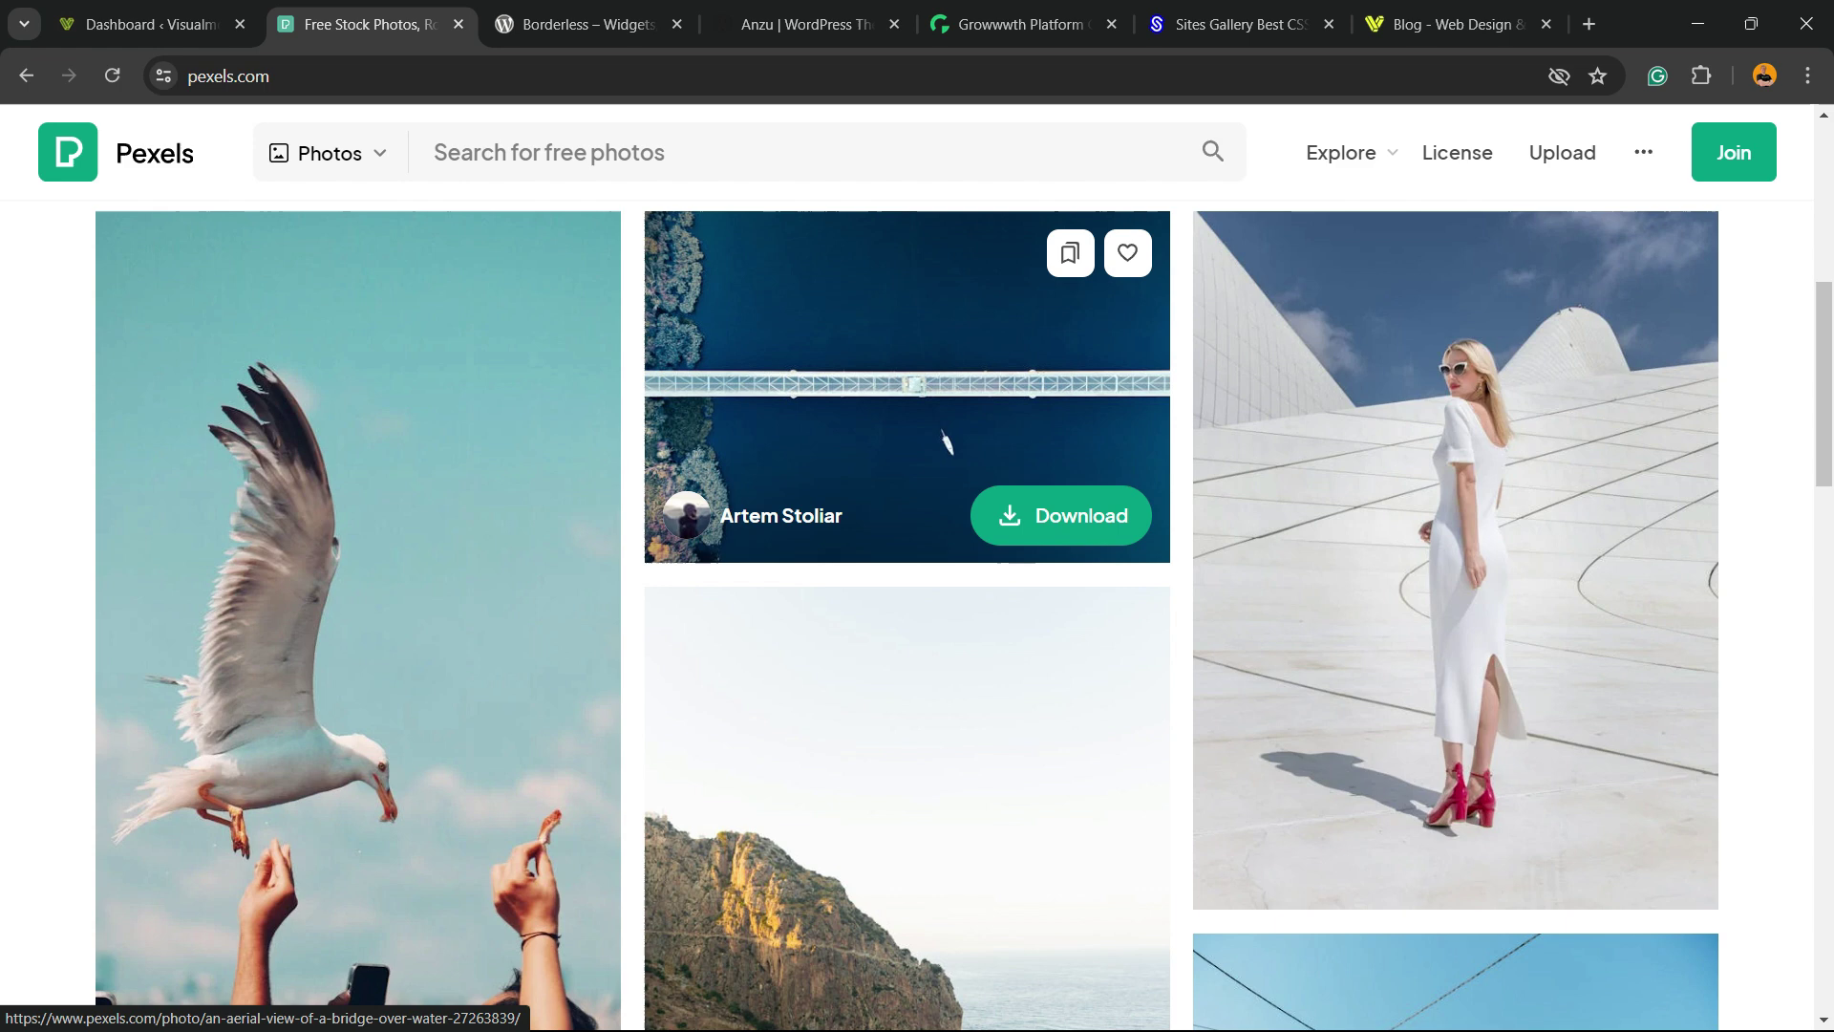
scroll(908, 573, down, 10)
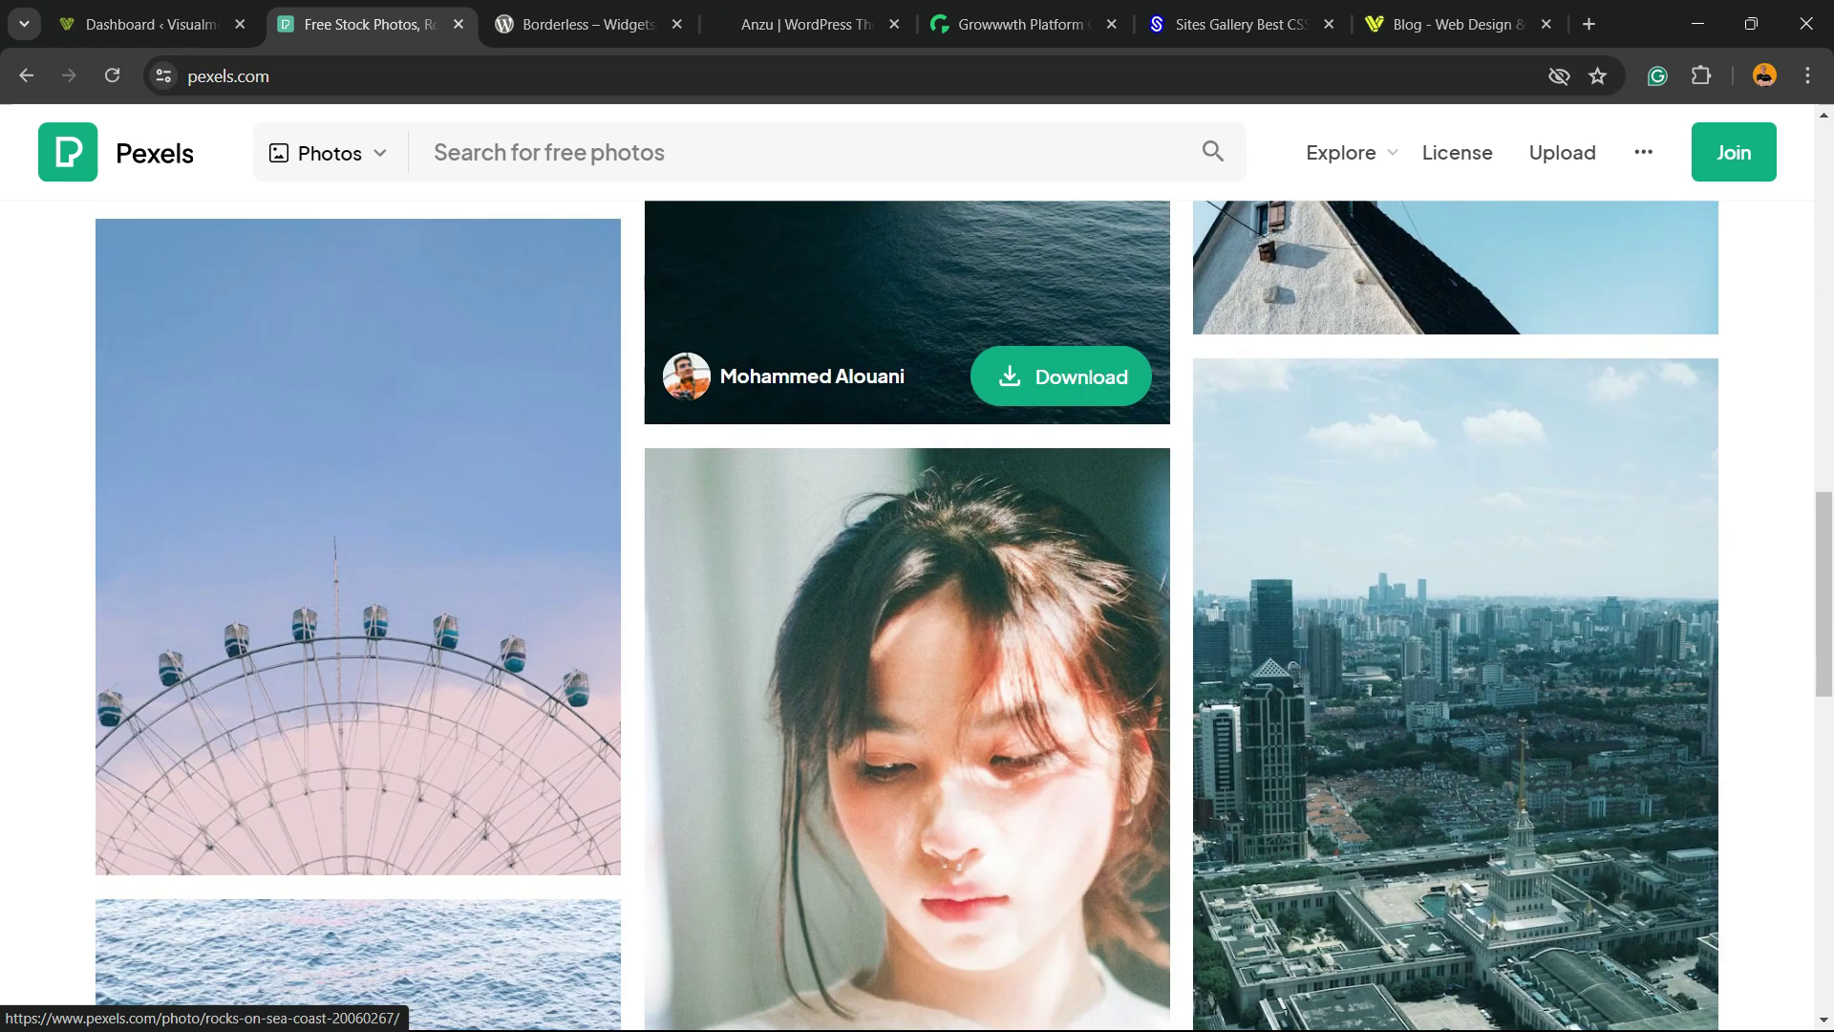
scroll(907, 573, up, 5)
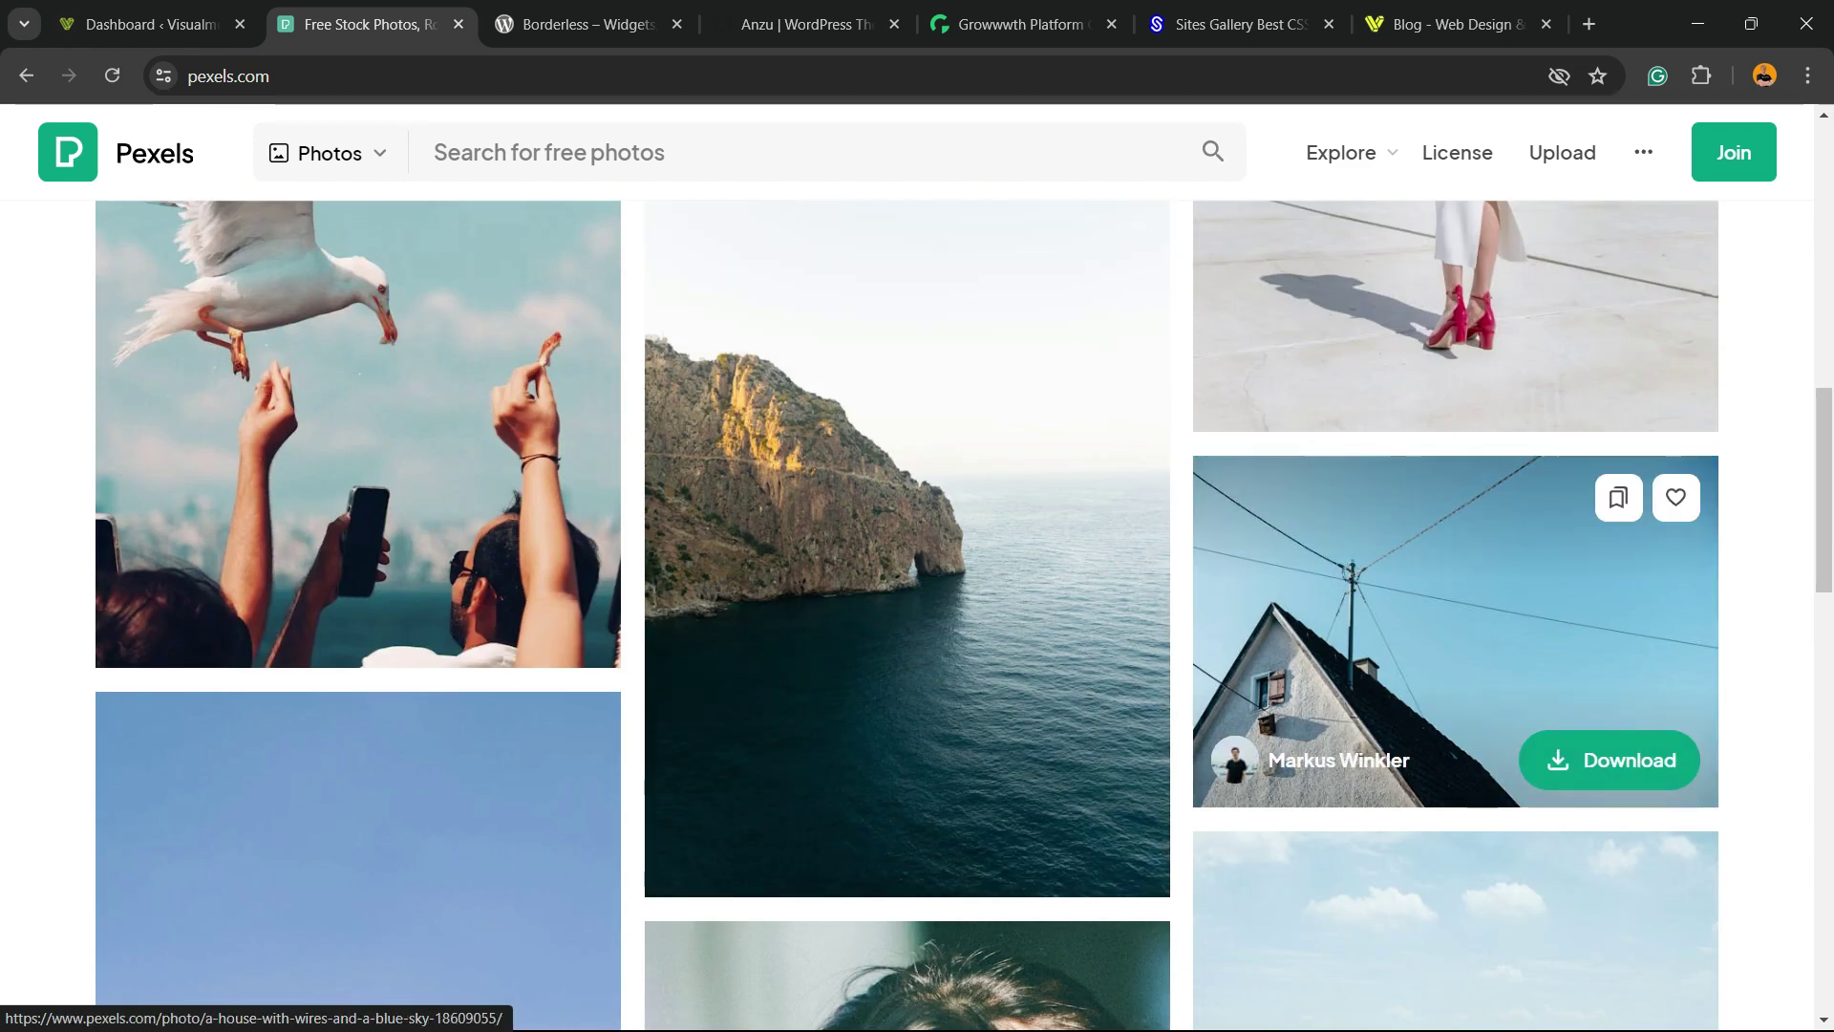
click(1432, 611)
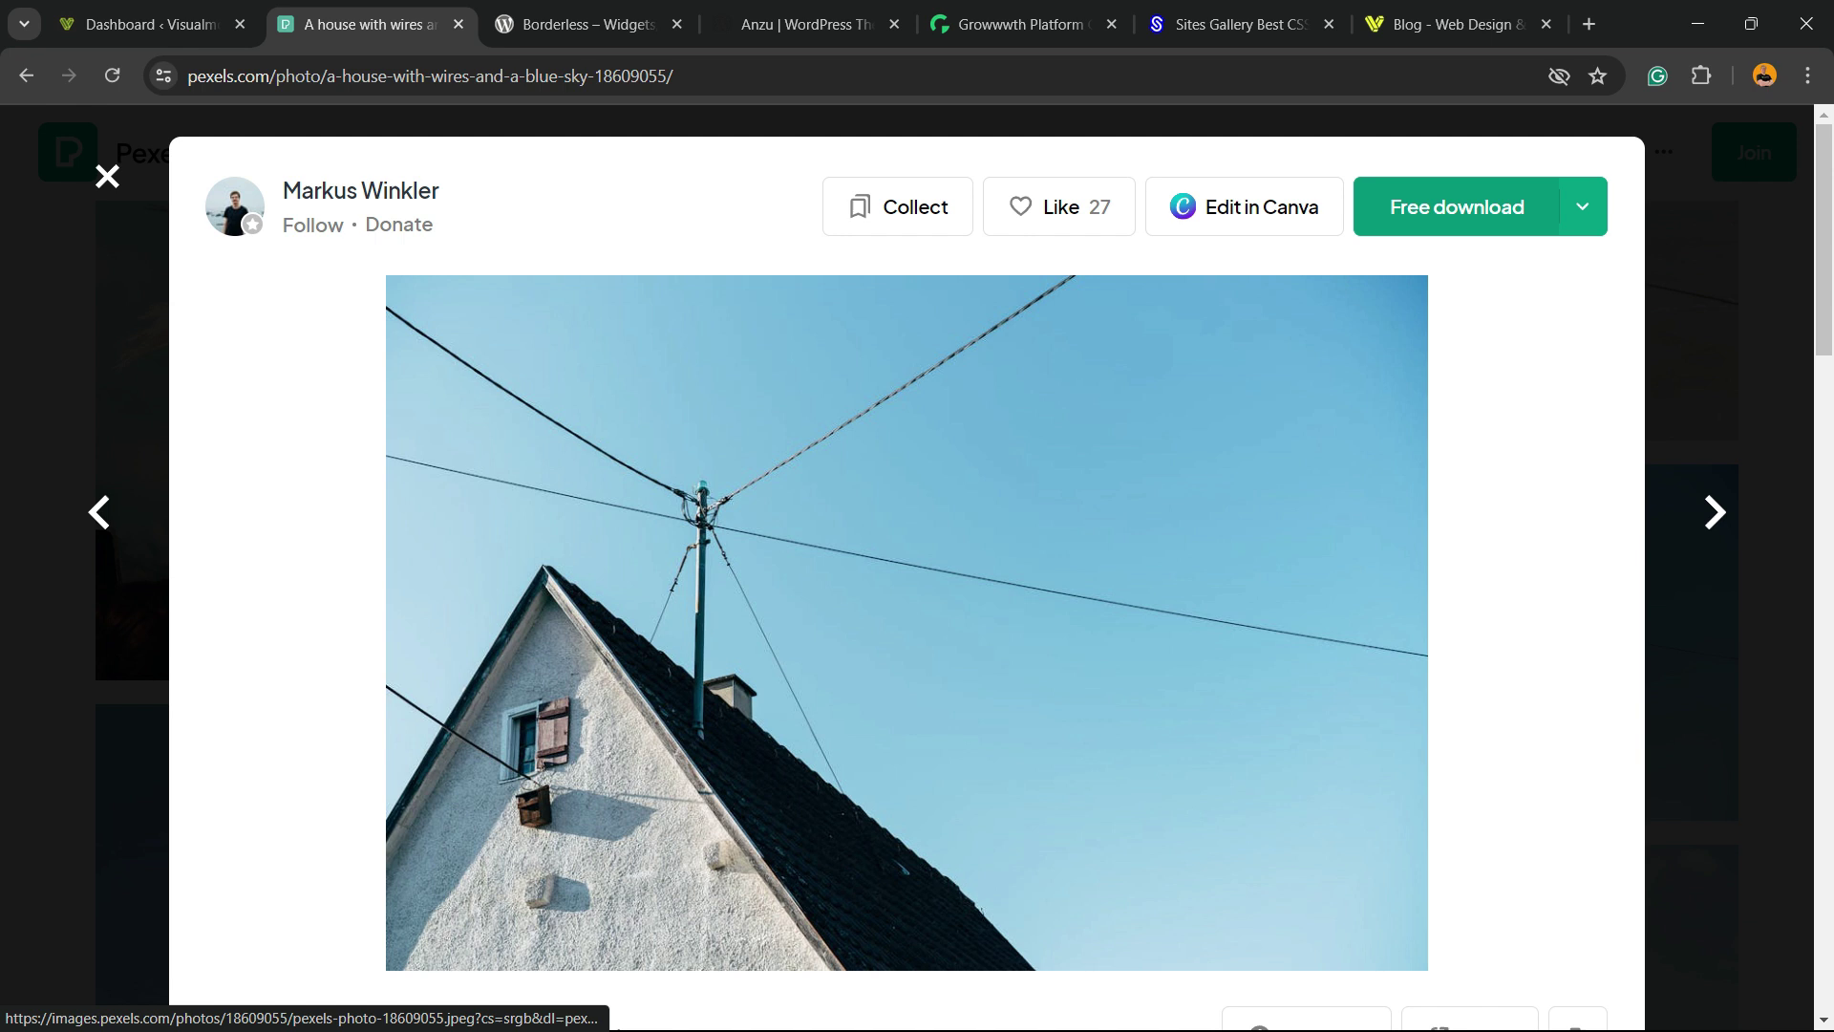
click(1457, 207)
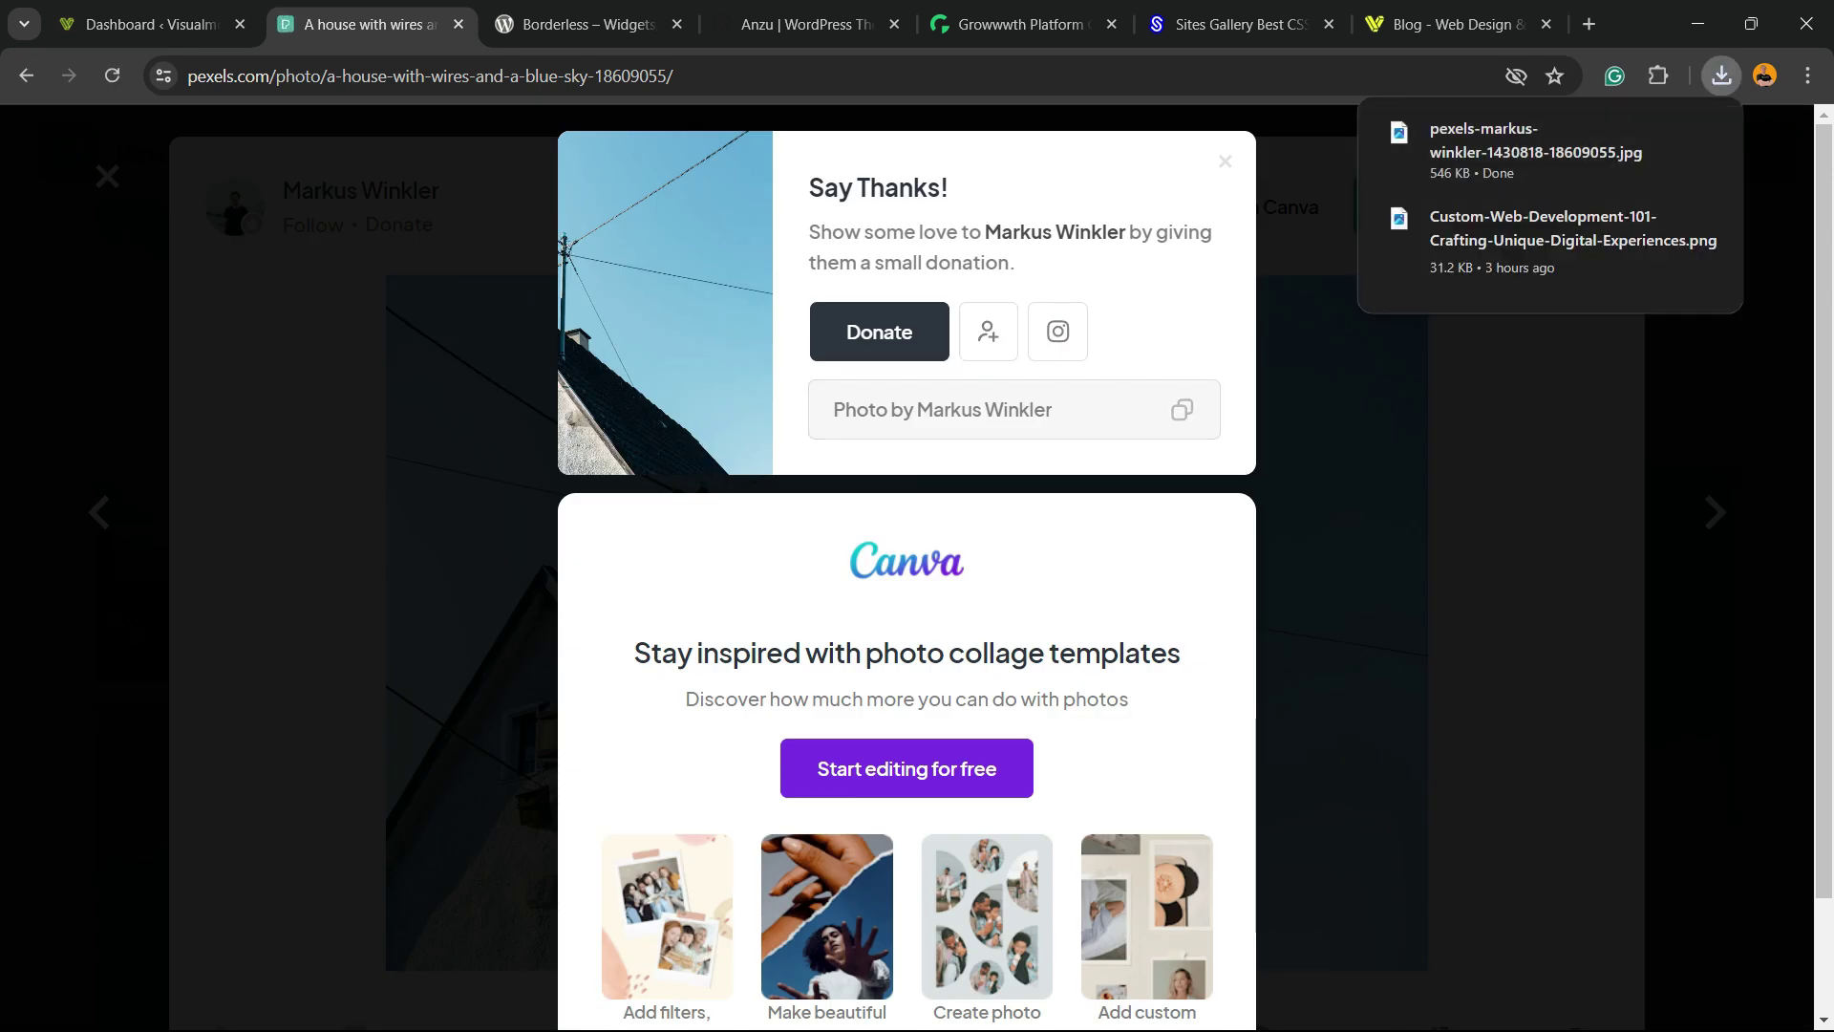
- Switch to the WordPress dashboard and open the Uncategorized "Hello world!" post from the posts list for editing
click(153, 23)
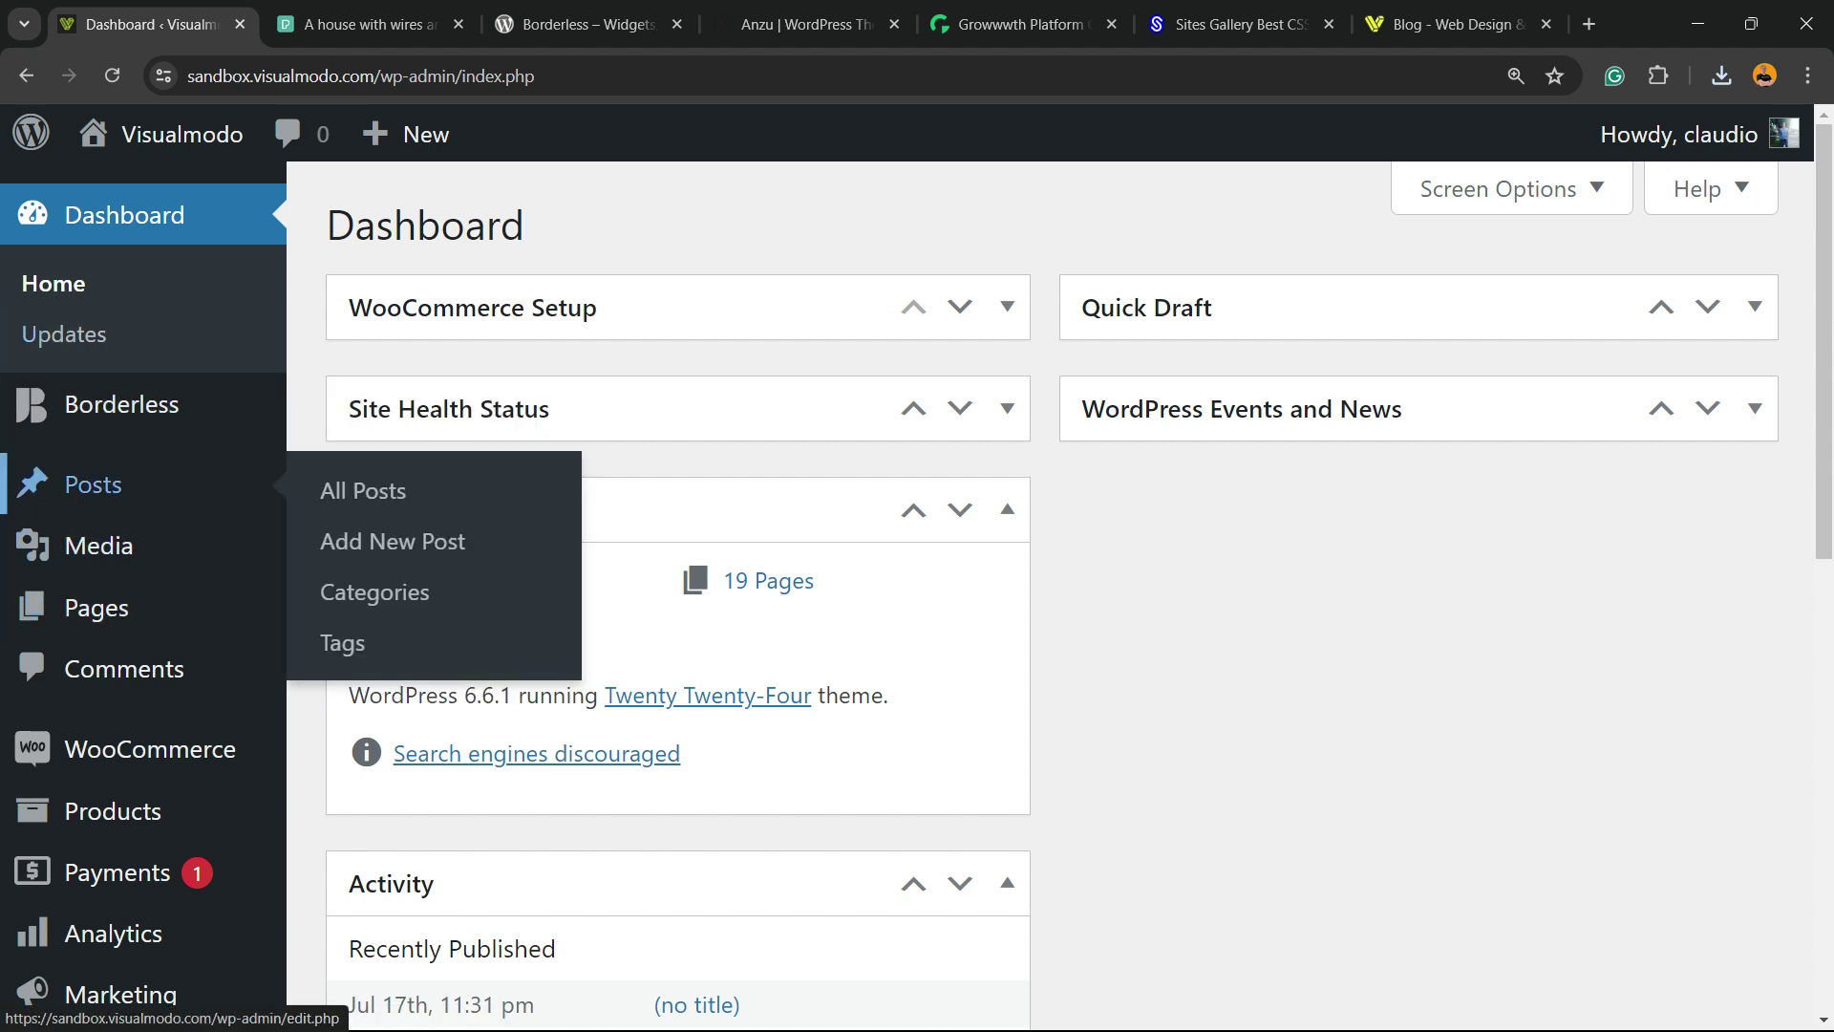
click(95, 484)
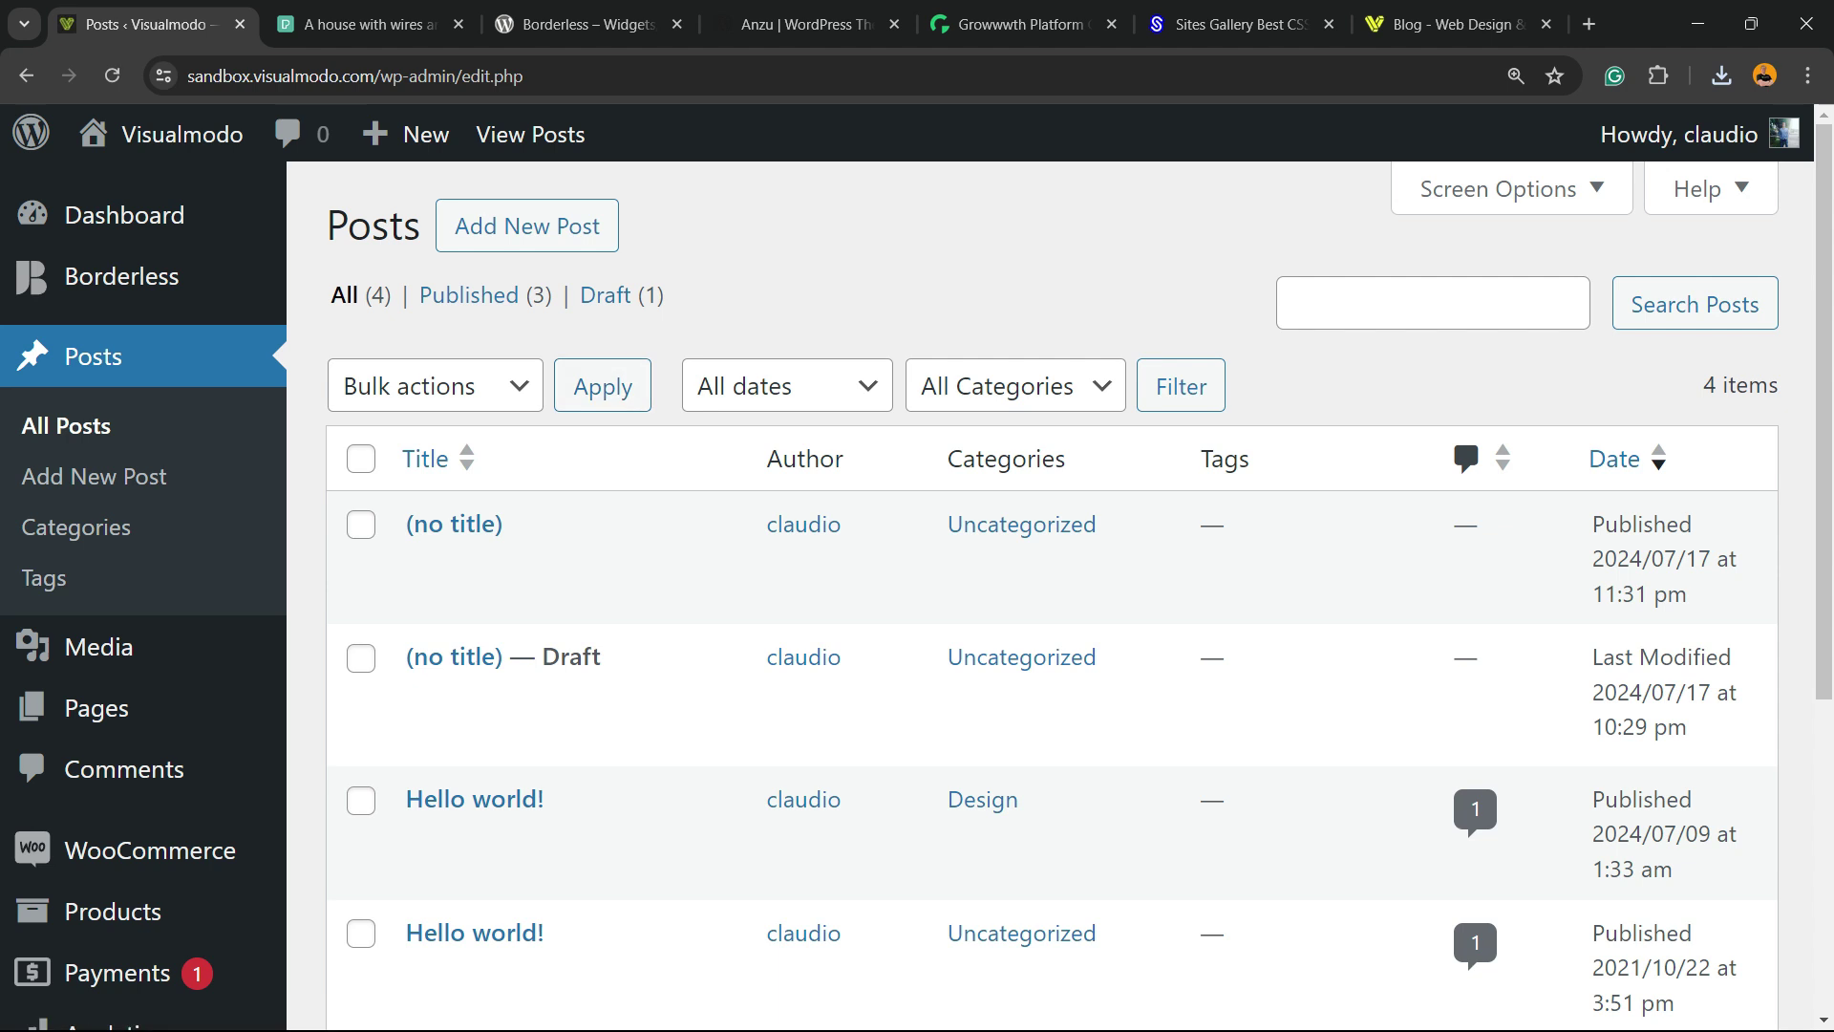
scroll(1051, 592, down, 5)
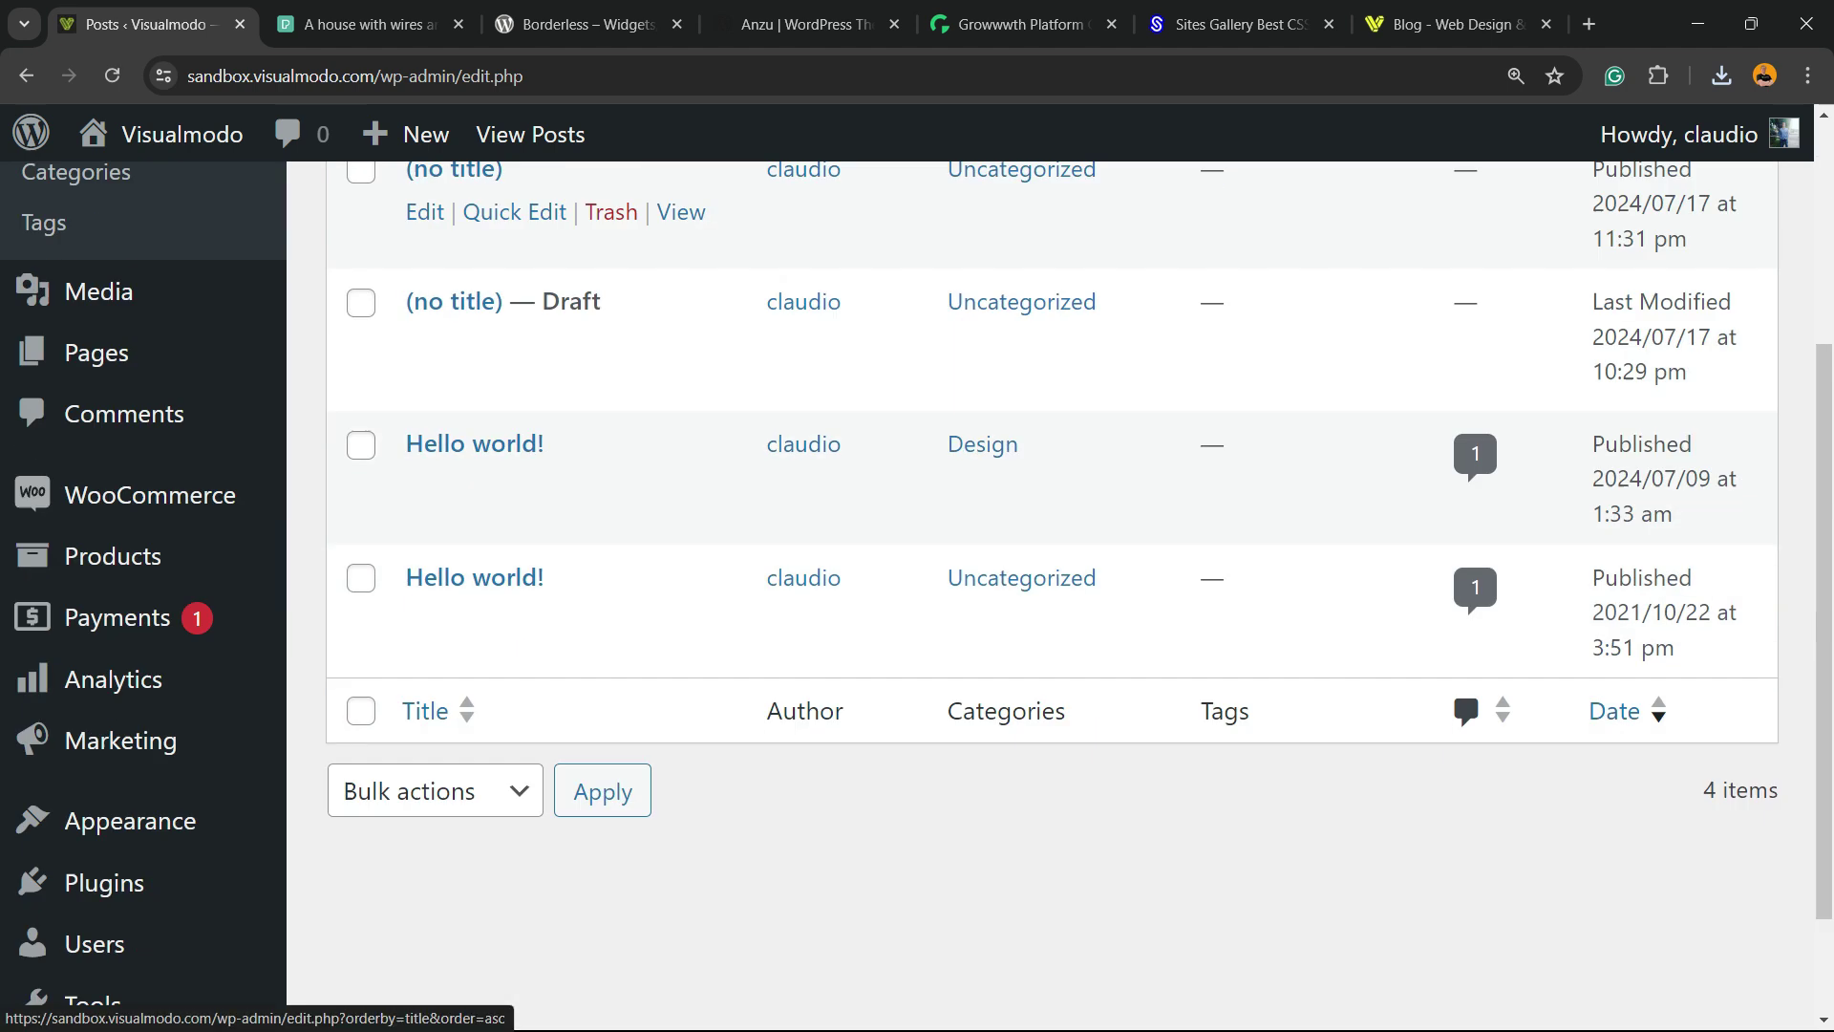
click(473, 451)
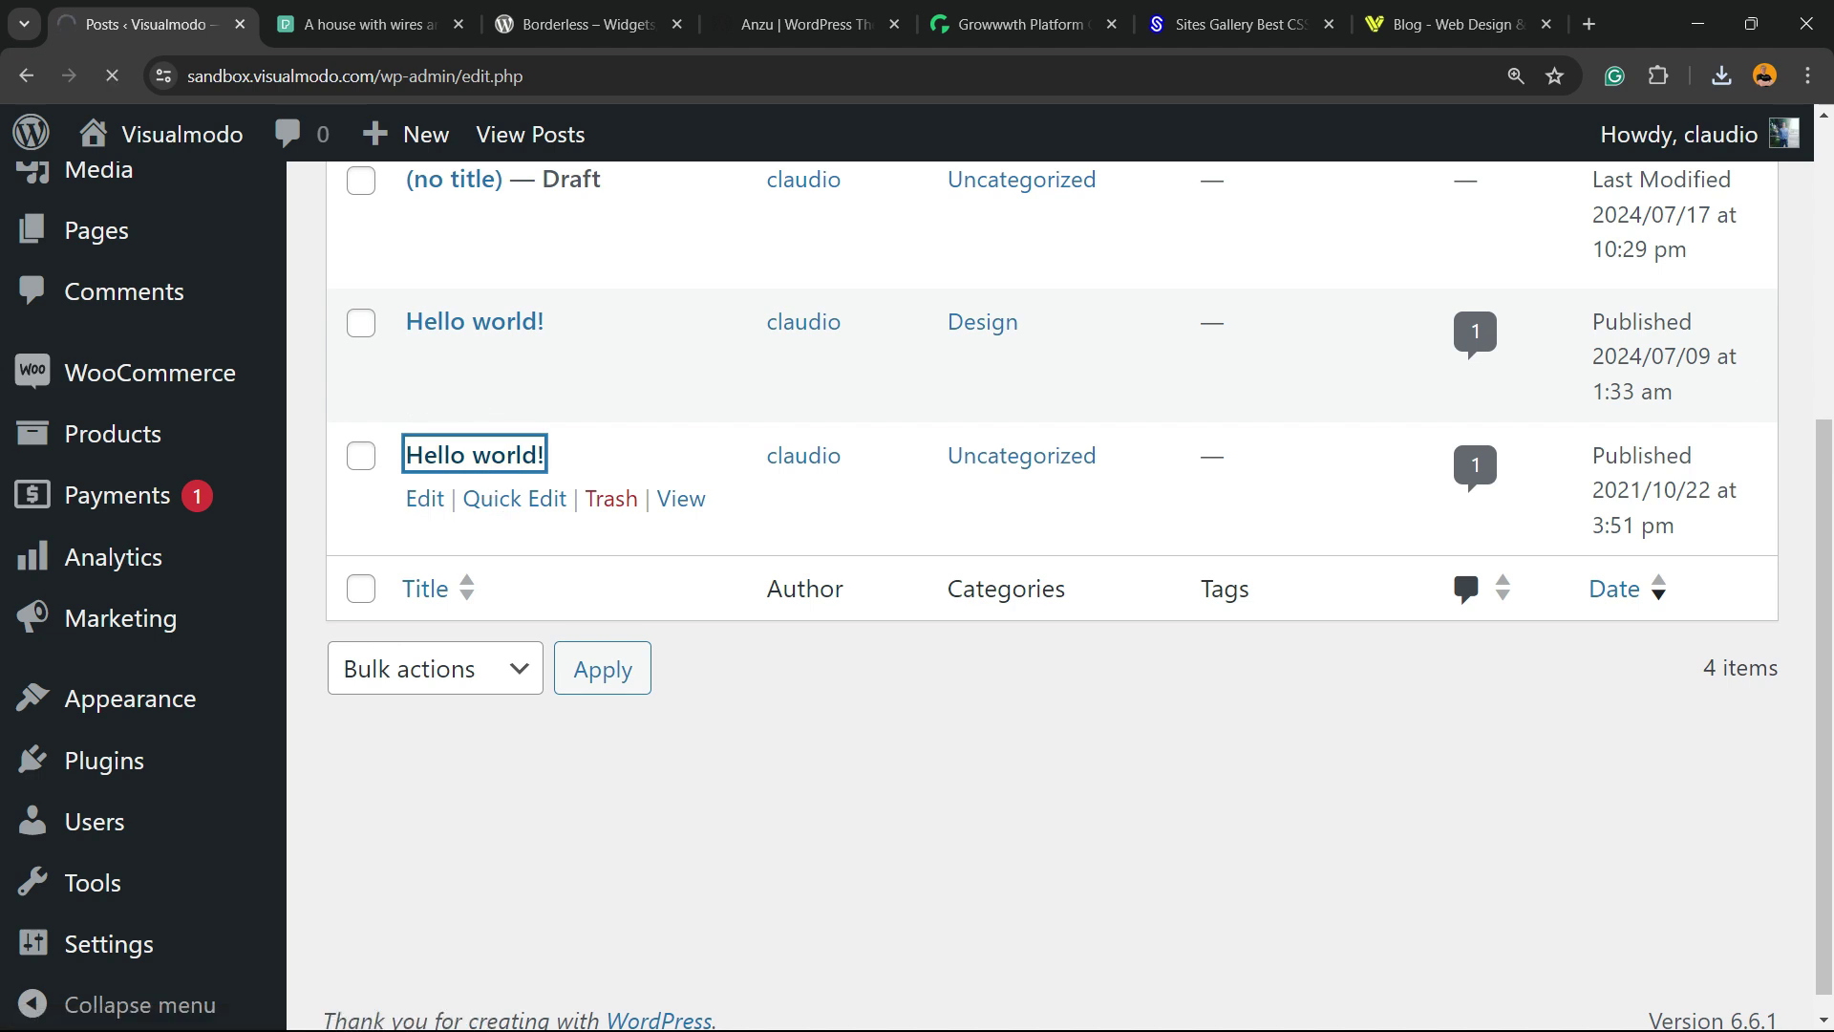
click(475, 456)
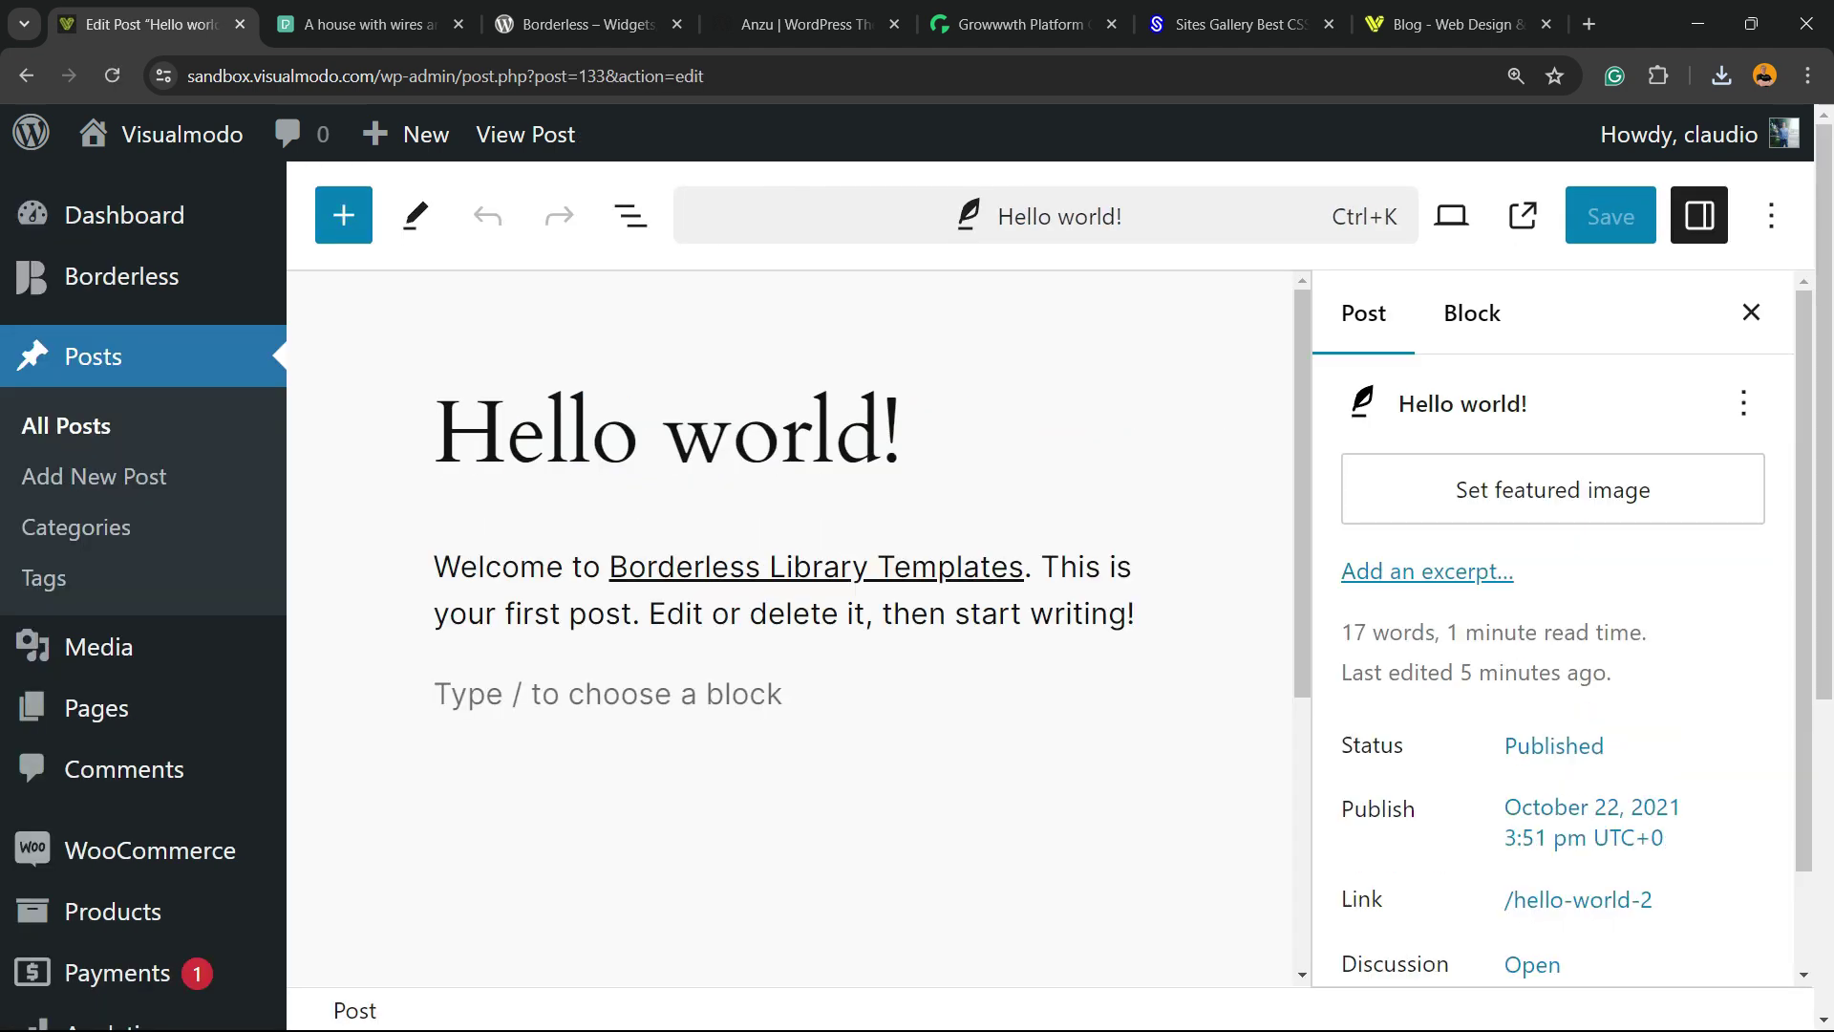
- Place the cursor in the empty paragraph below the welcome text and examine the paragraph block settings
triple_click(496, 567)
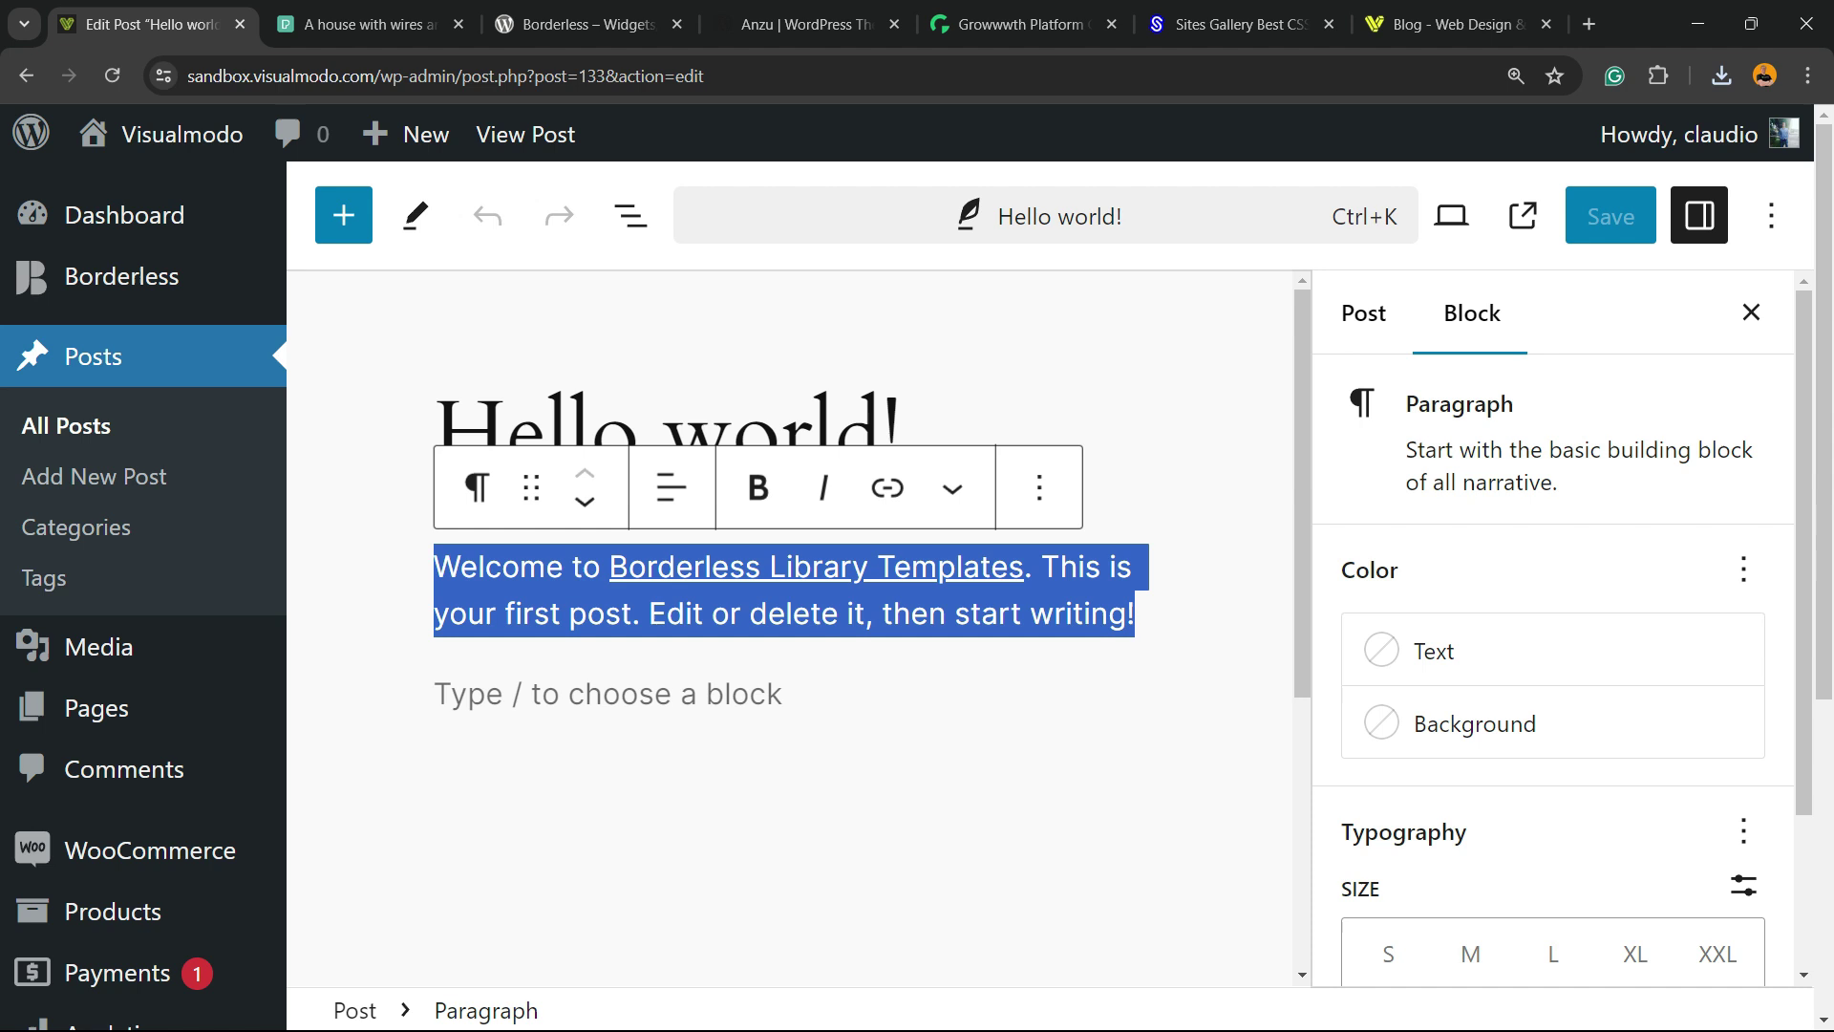
click(473, 683)
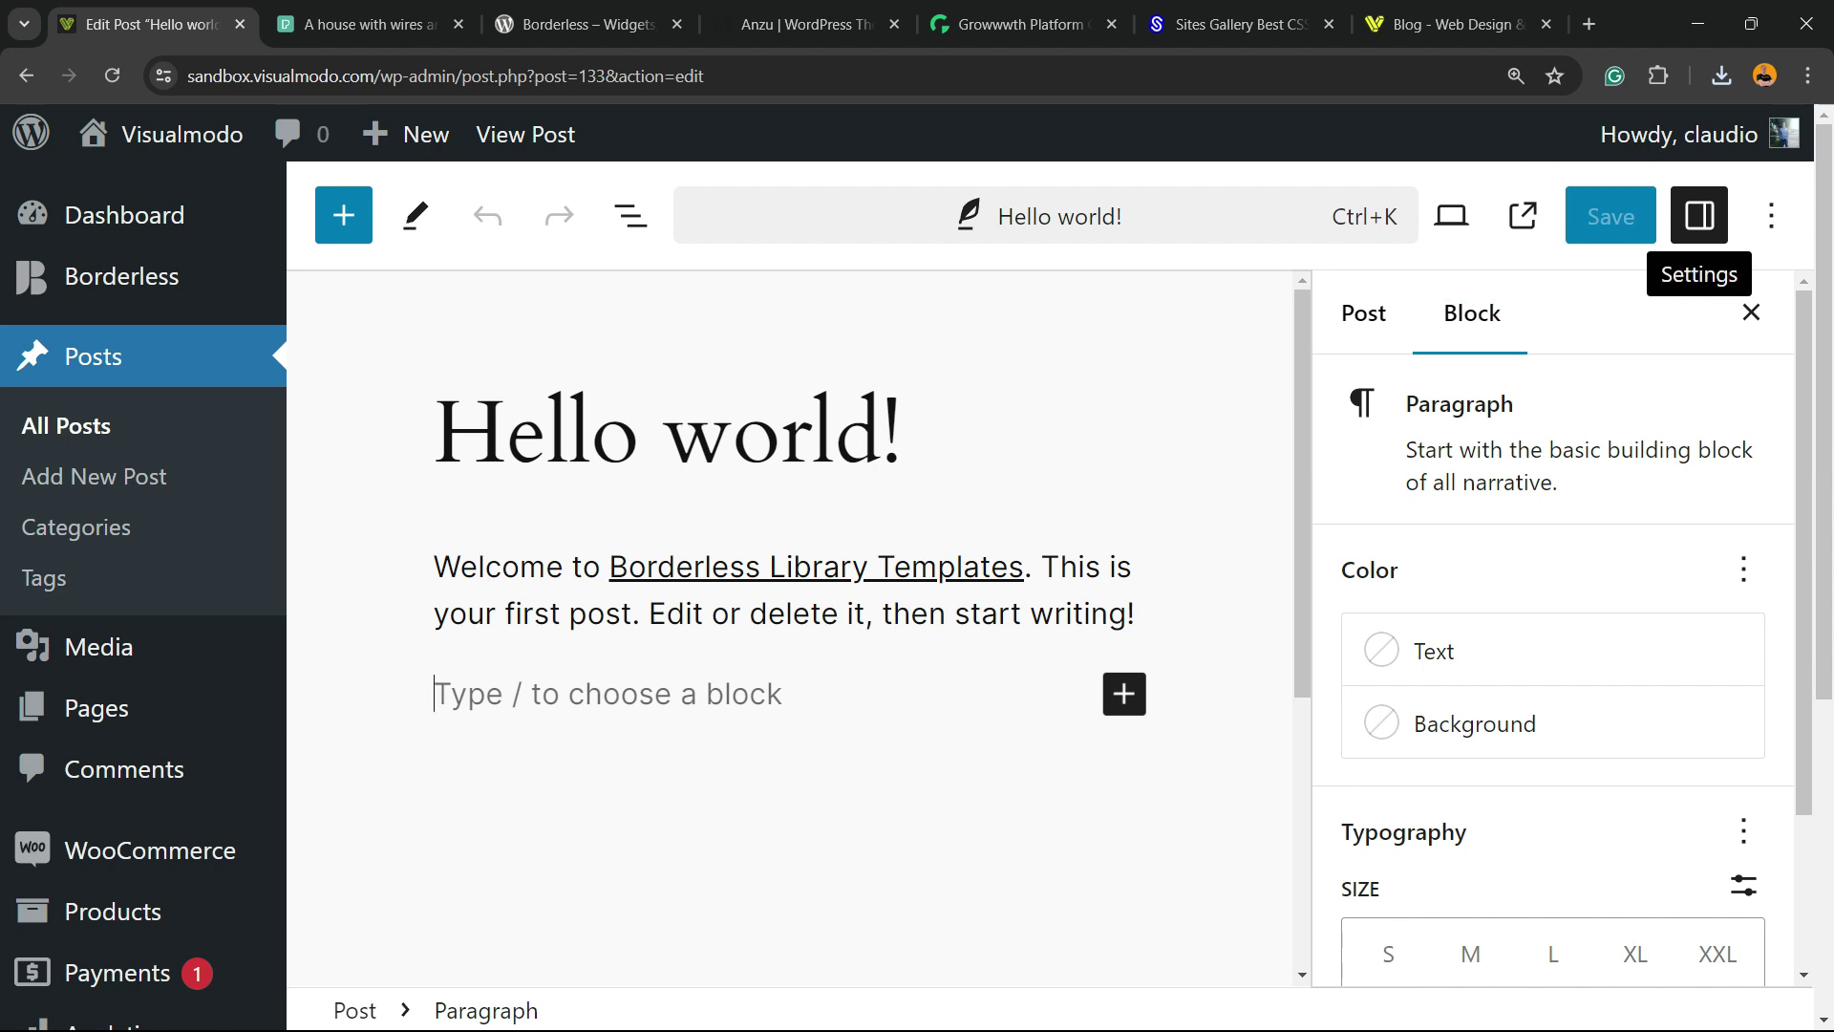
scroll(1461, 726, down, 3)
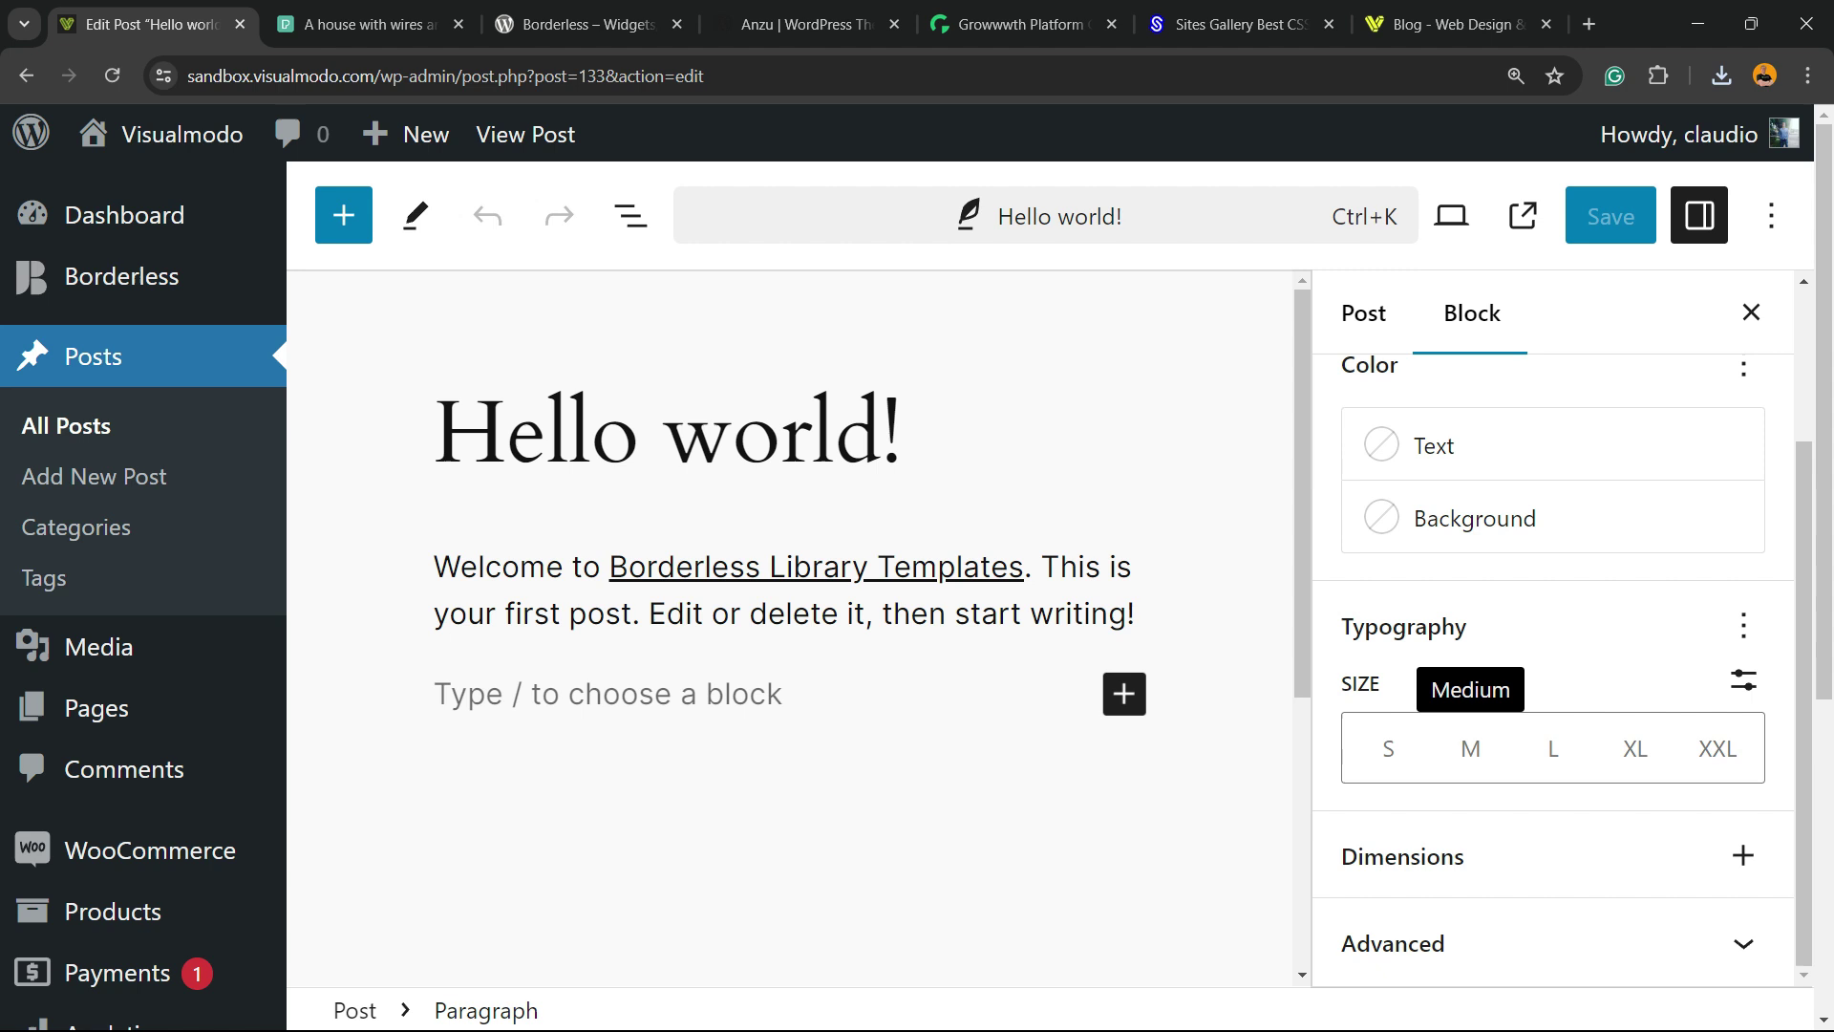
- Display the post settings instead of the paragraph block settings and open the featured image picker
key(ctrl)
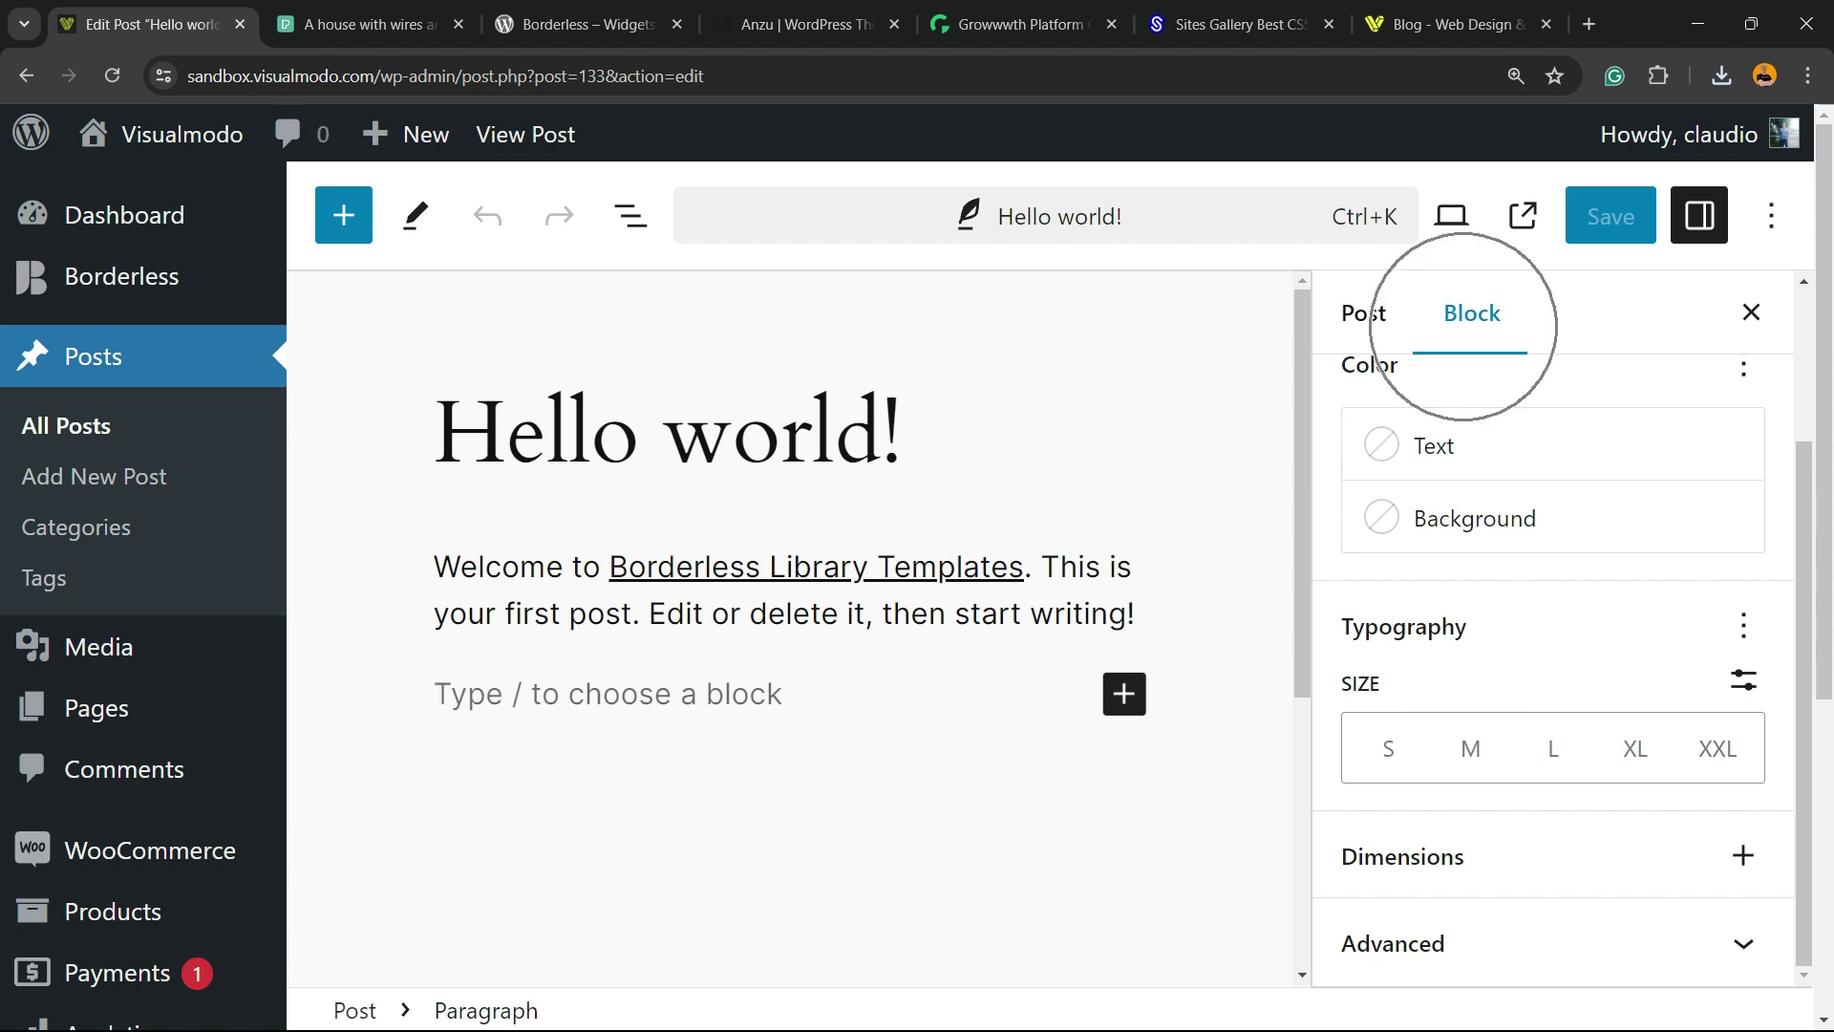
key(ctrl)
key(ctrl)
scroll(1365, 313, up, 3)
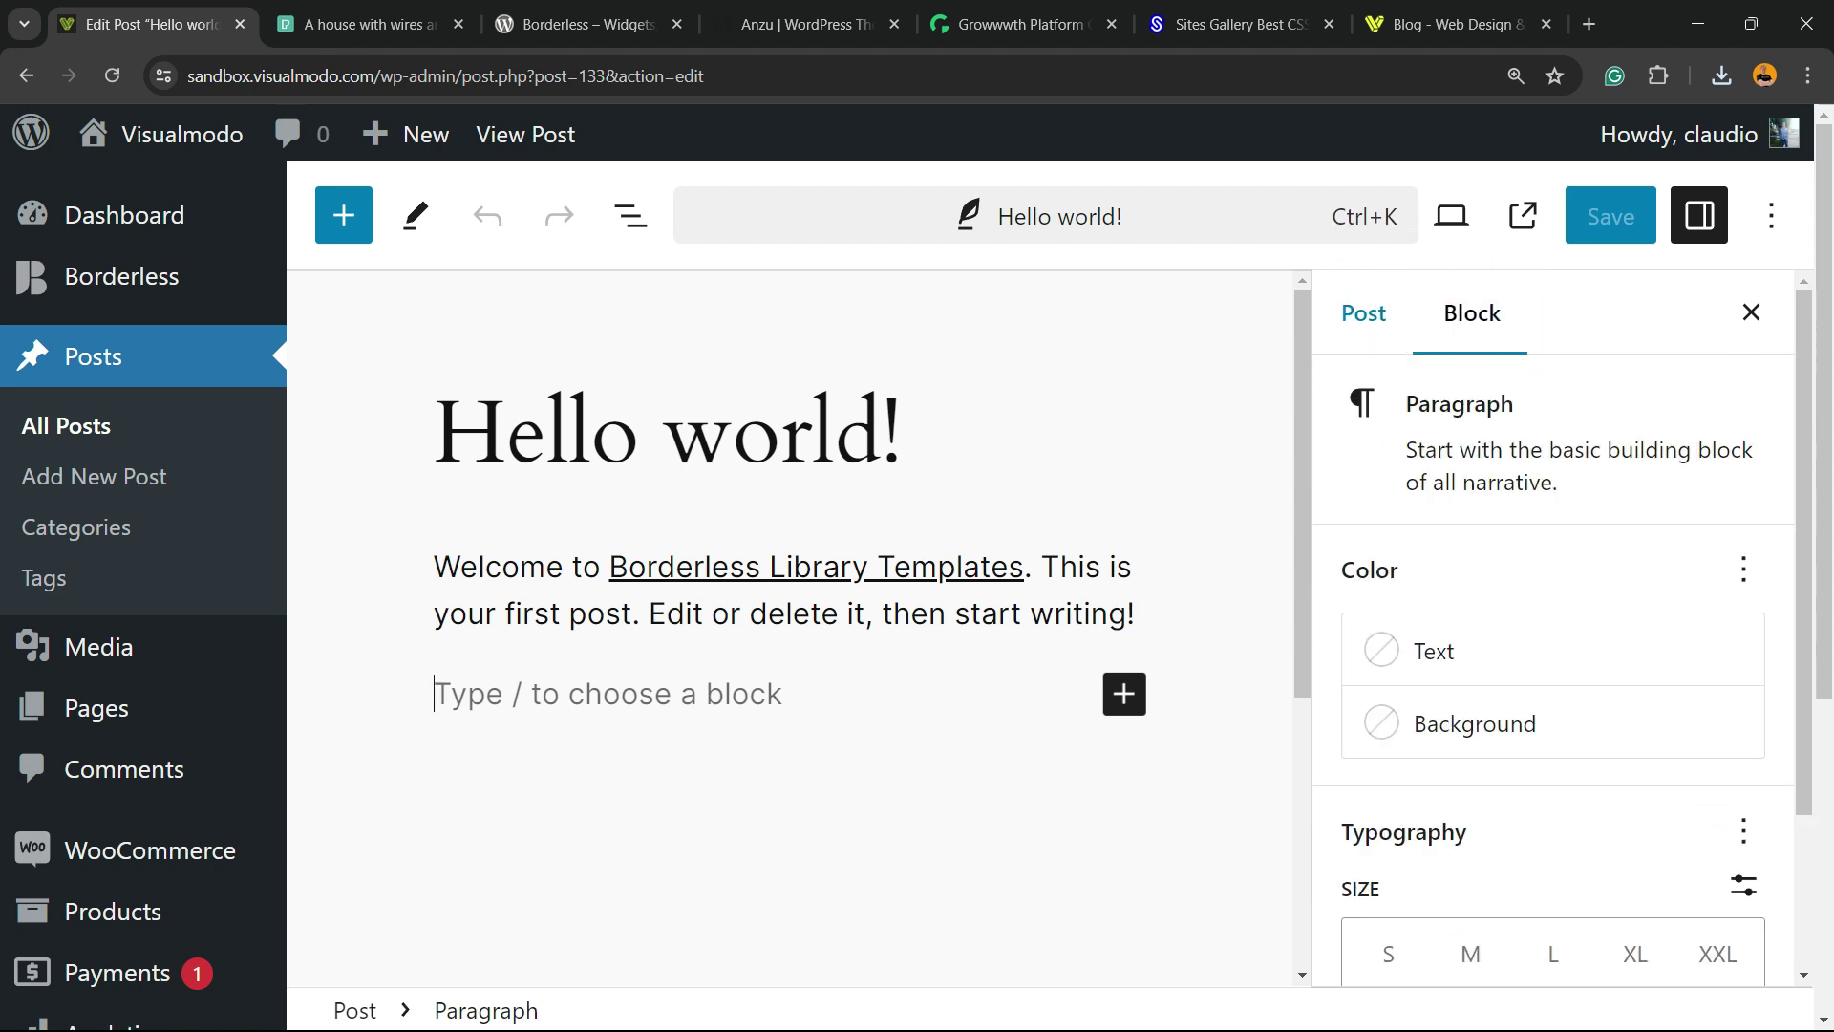
click(1366, 314)
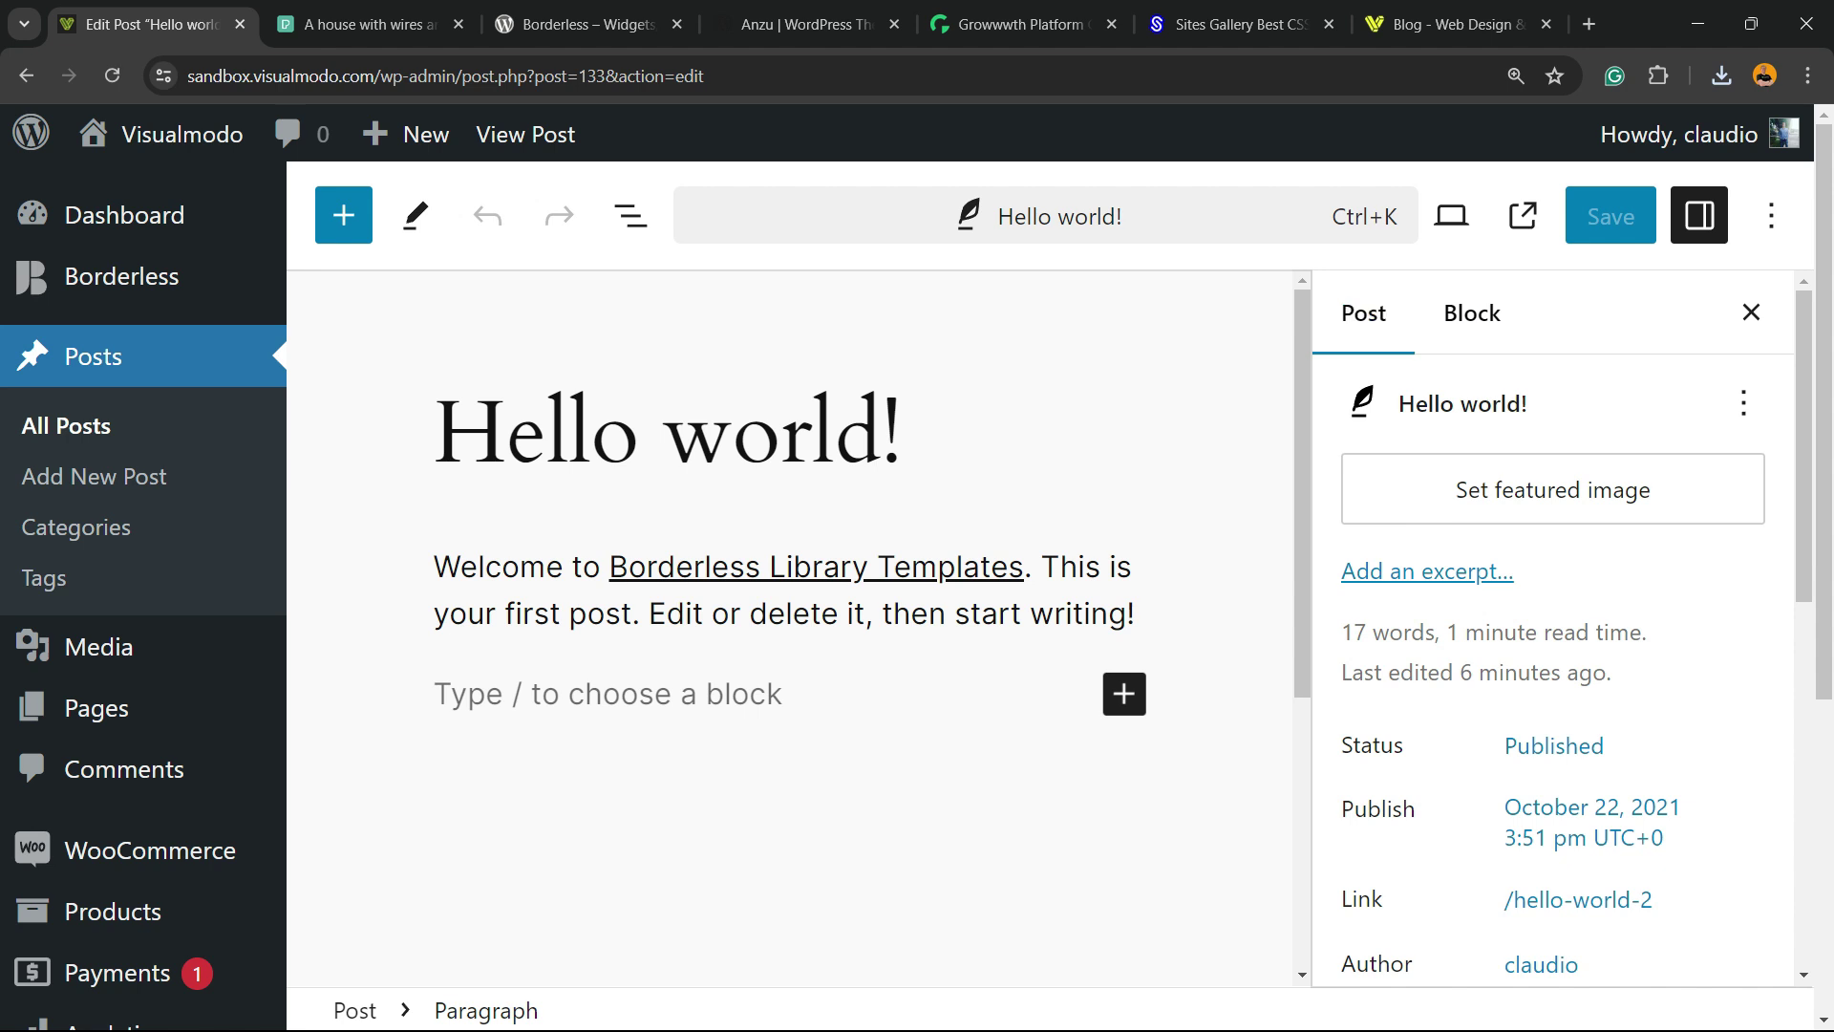
click(1461, 476)
click(1571, 479)
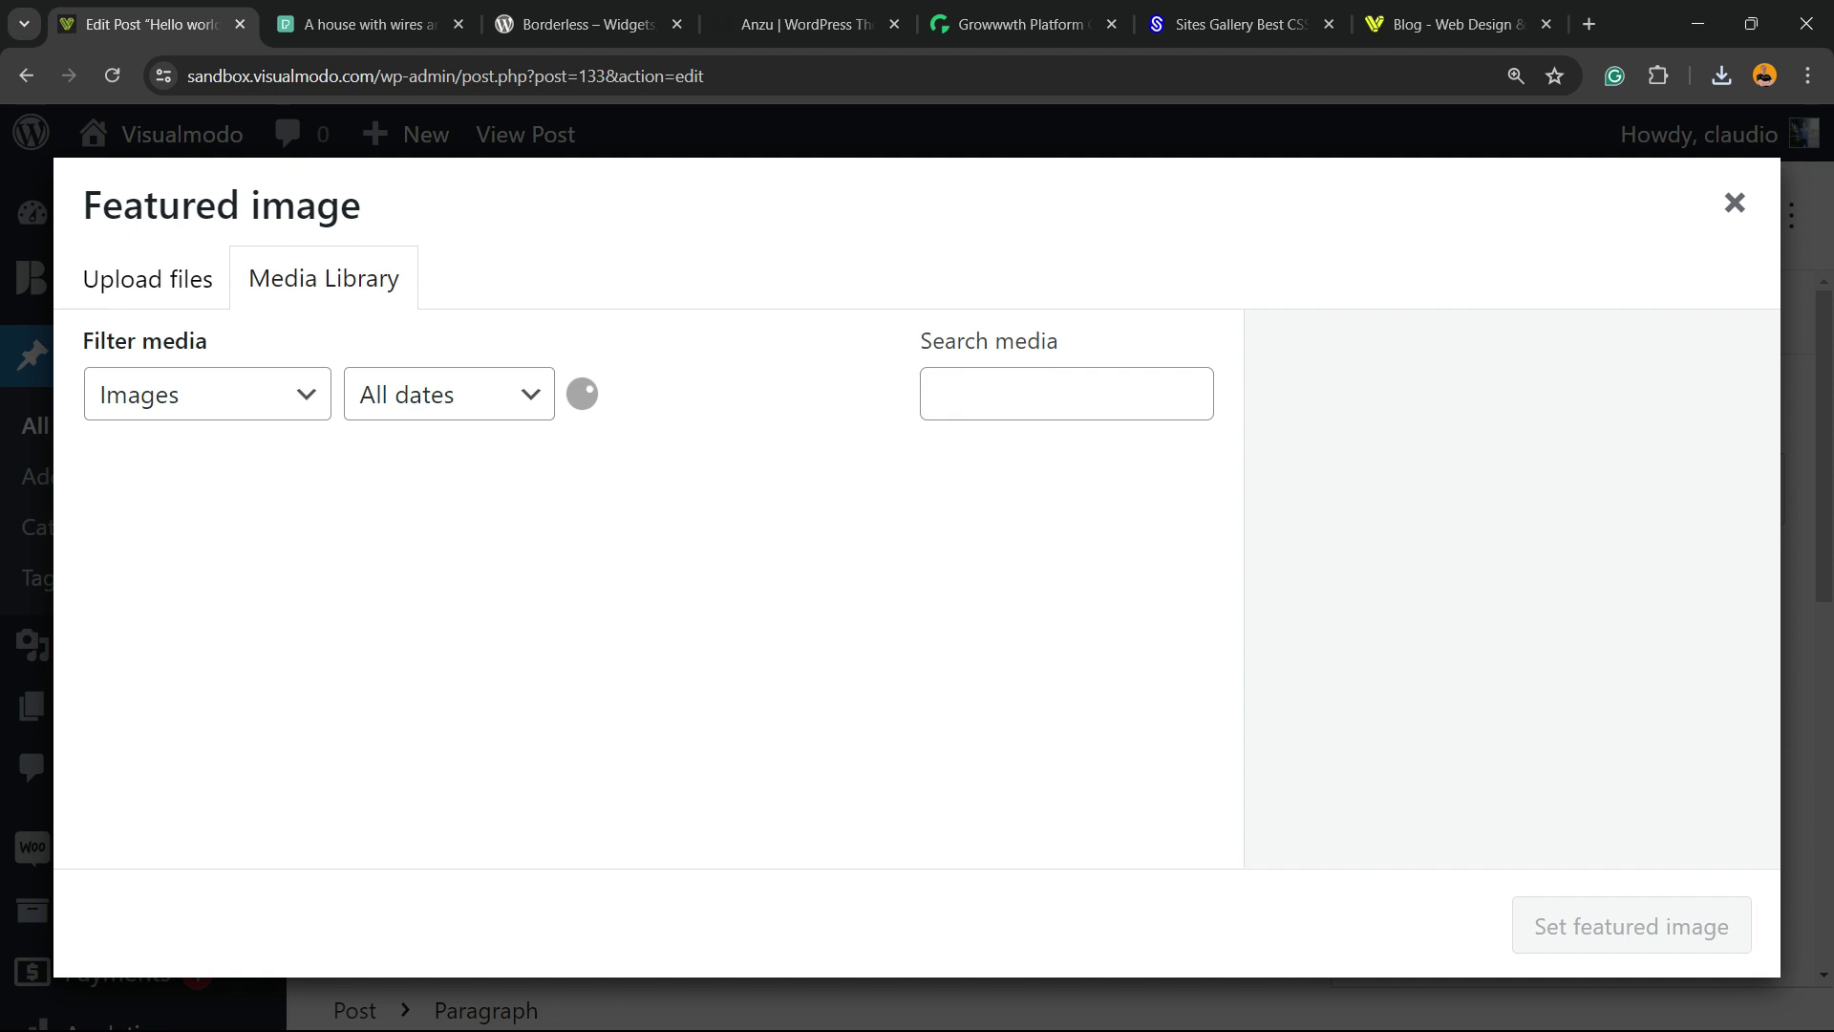
- Upload the downloaded house photo from the Downloads folder, set it as the featured image, and save the post
click(147, 278)
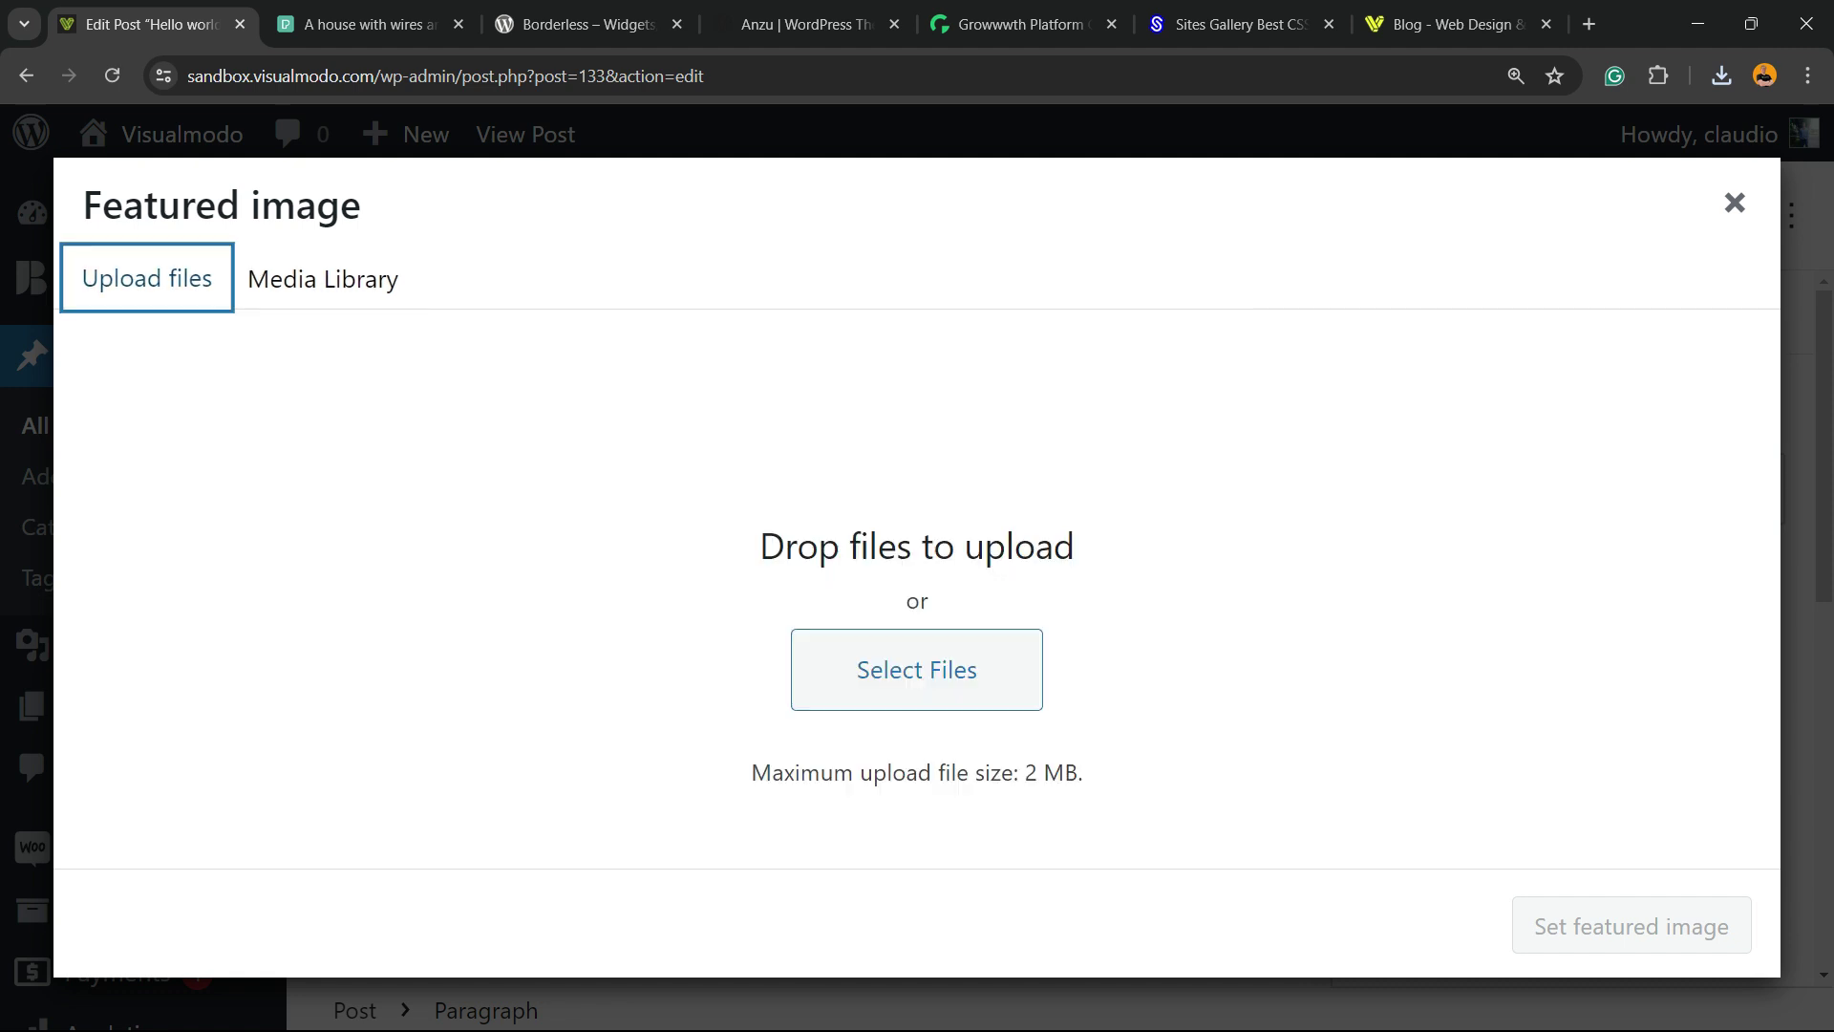
click(916, 671)
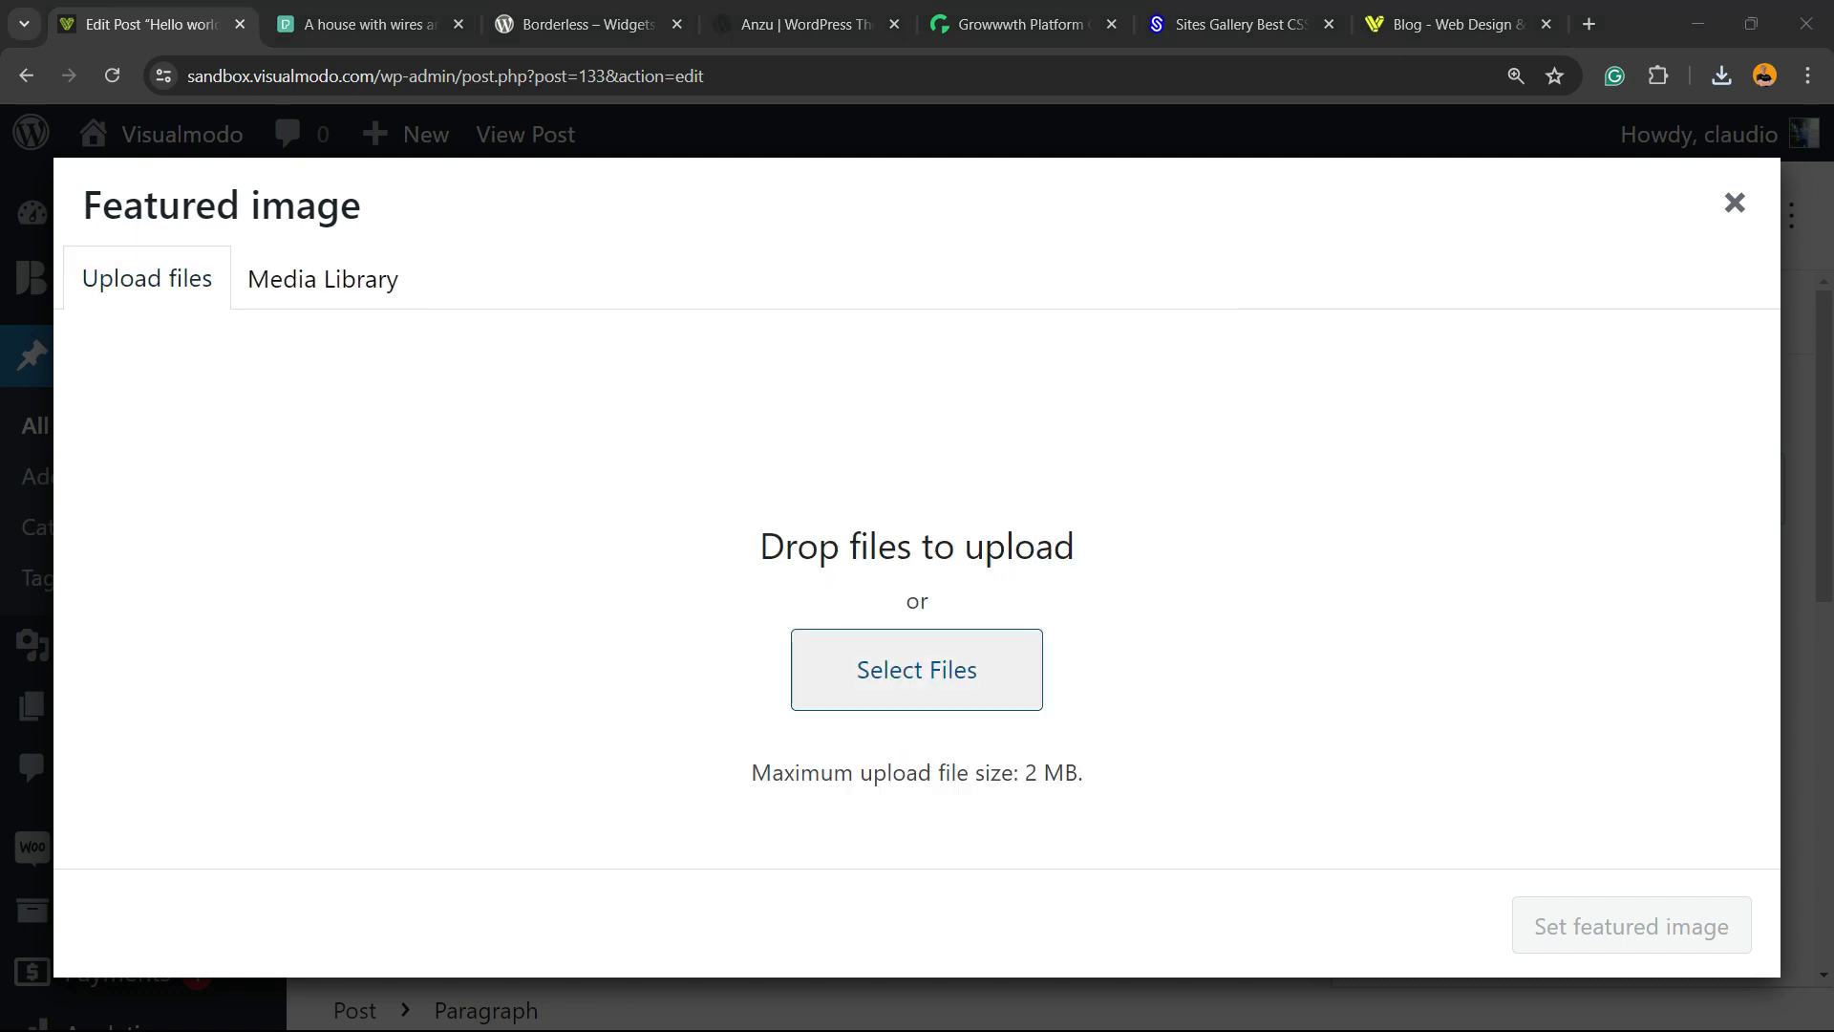
click(274, 256)
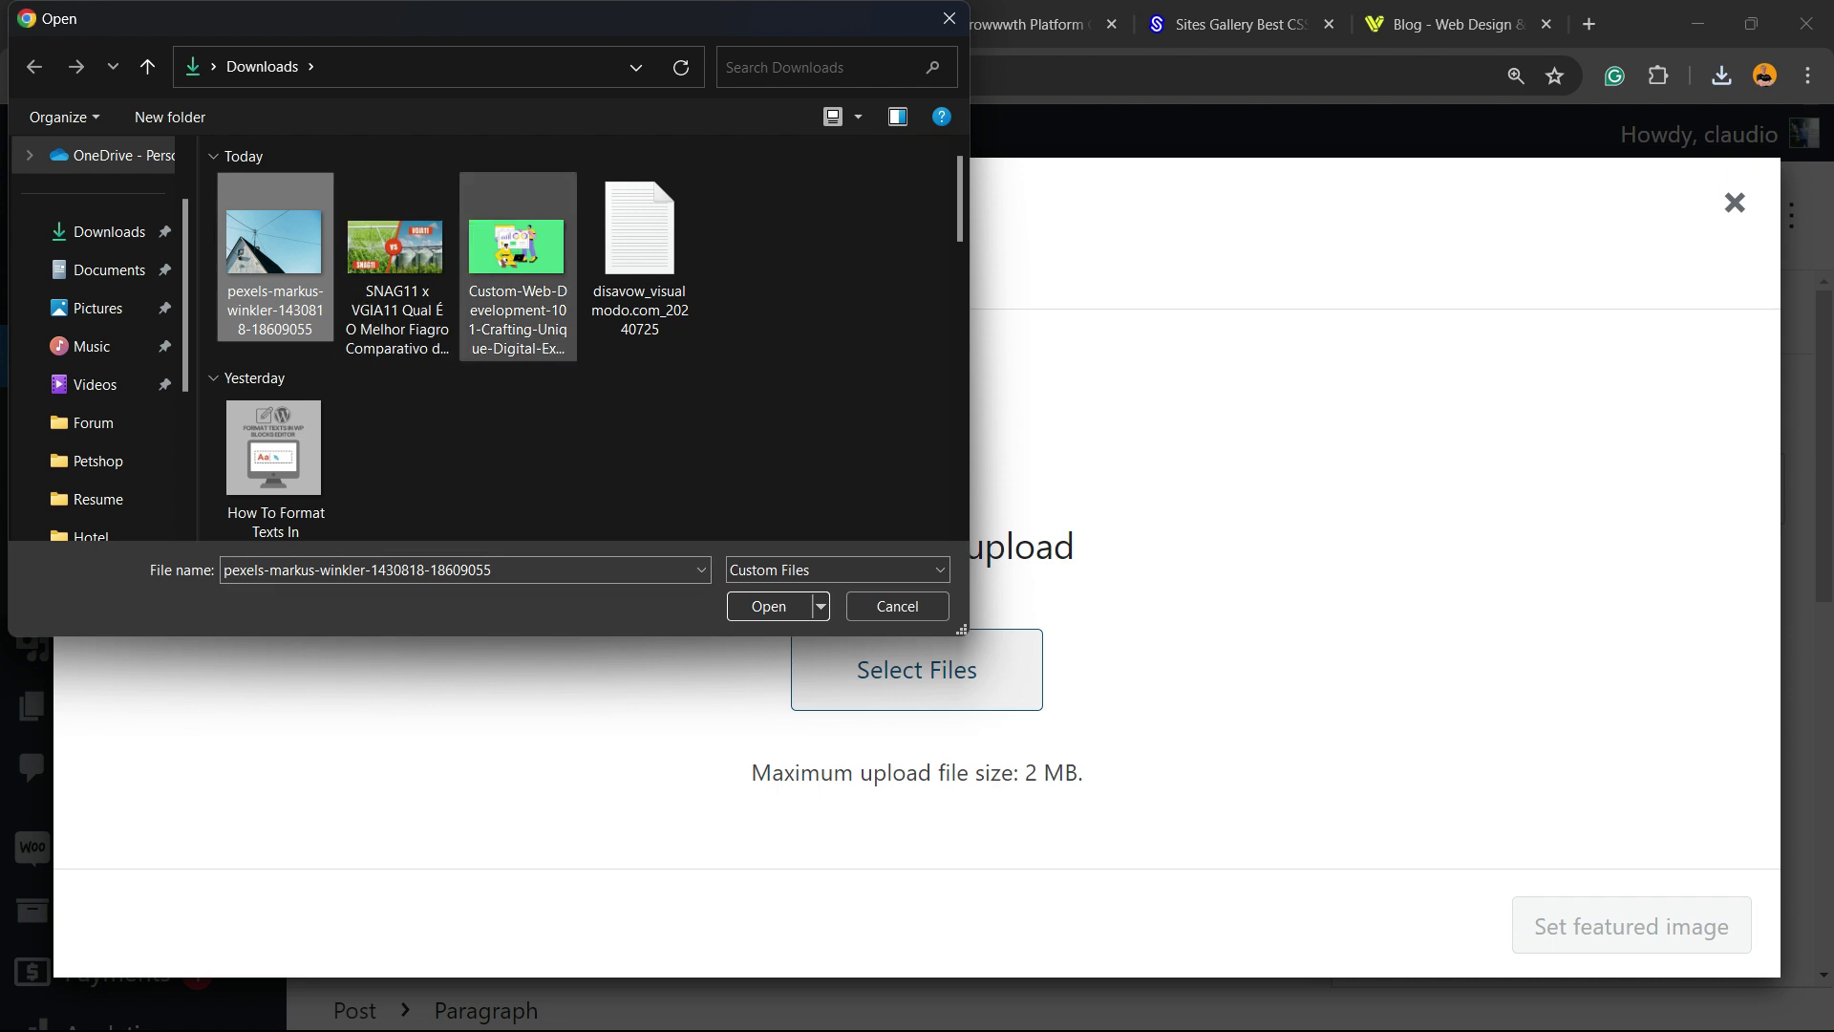
click(769, 606)
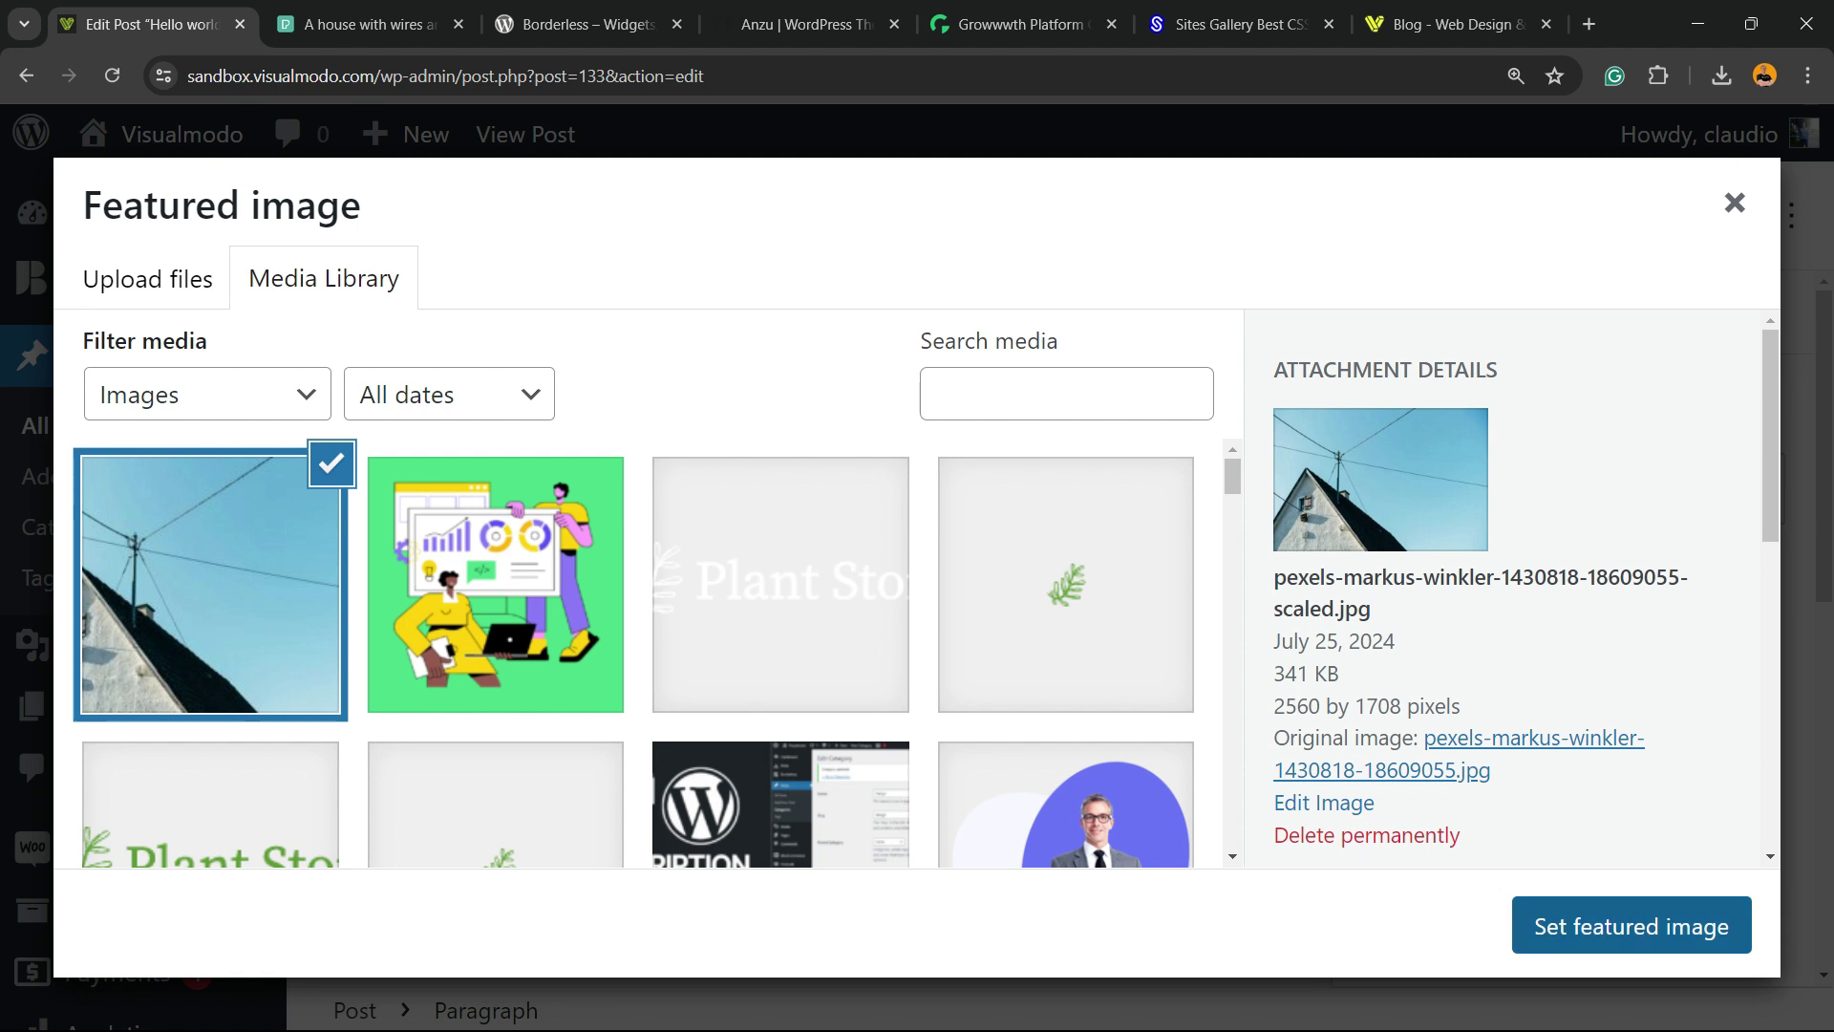
click(1547, 922)
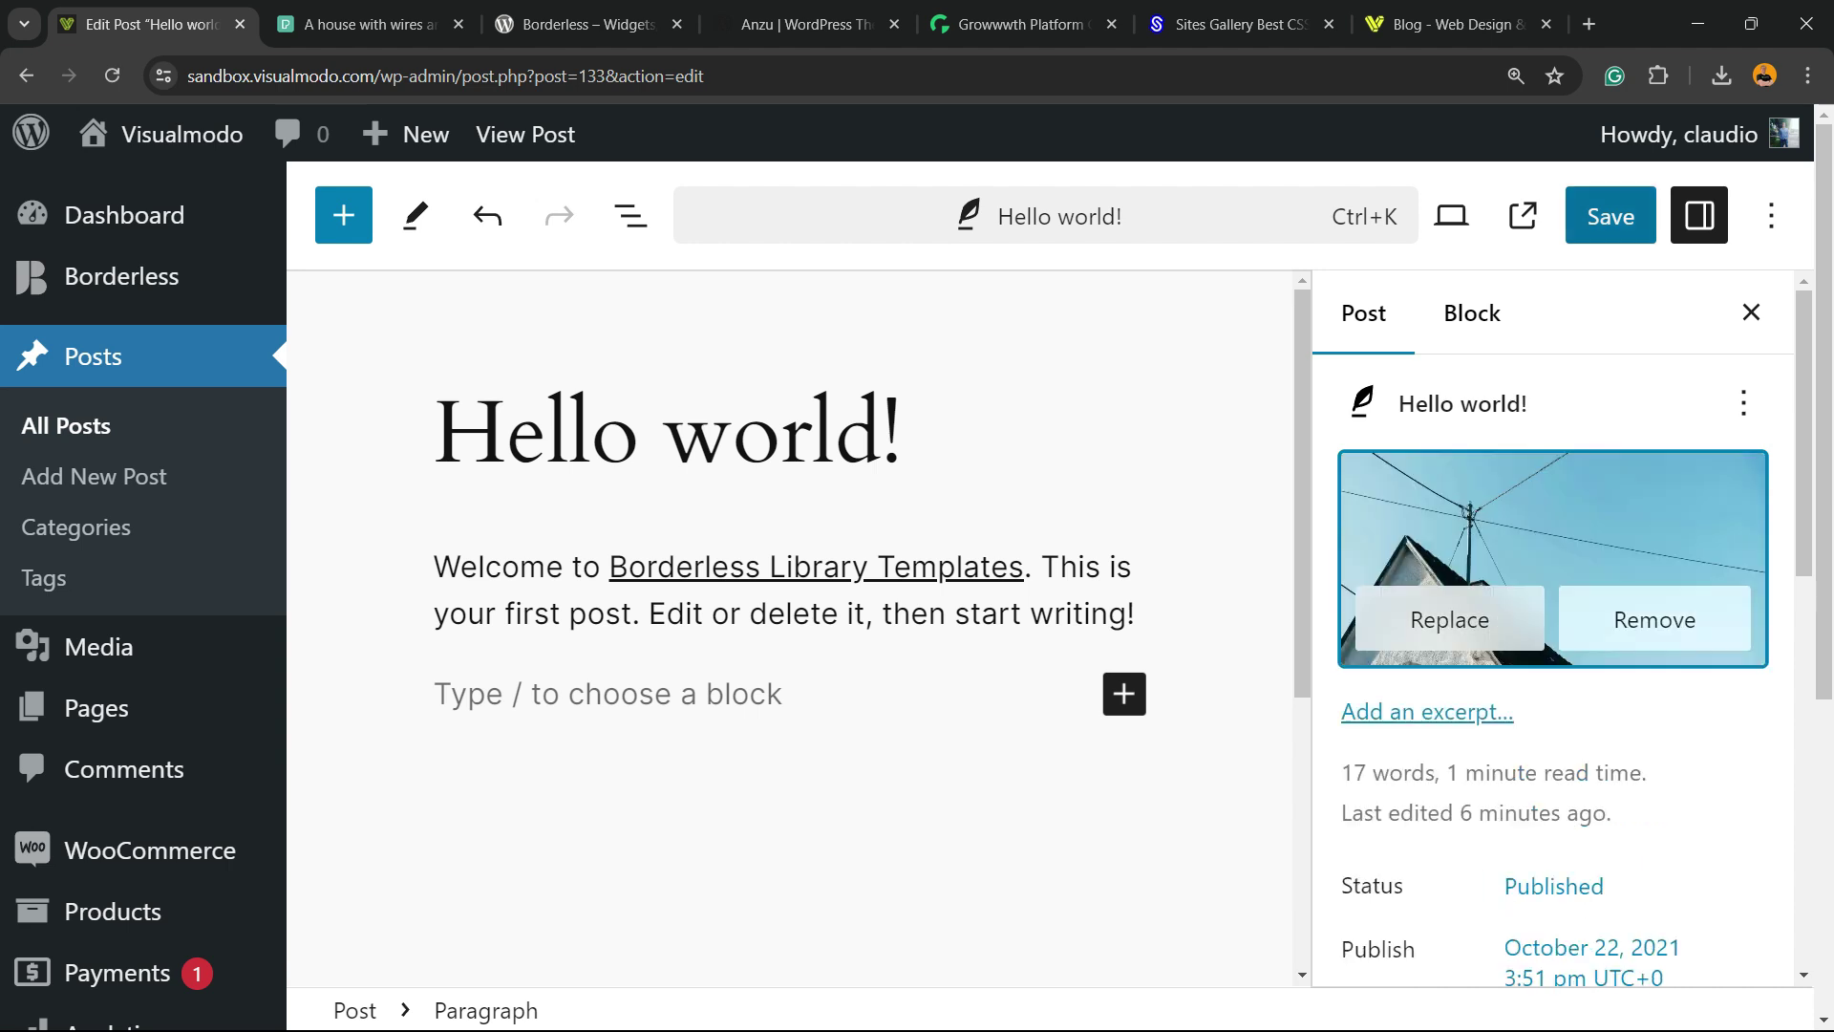
click(1610, 216)
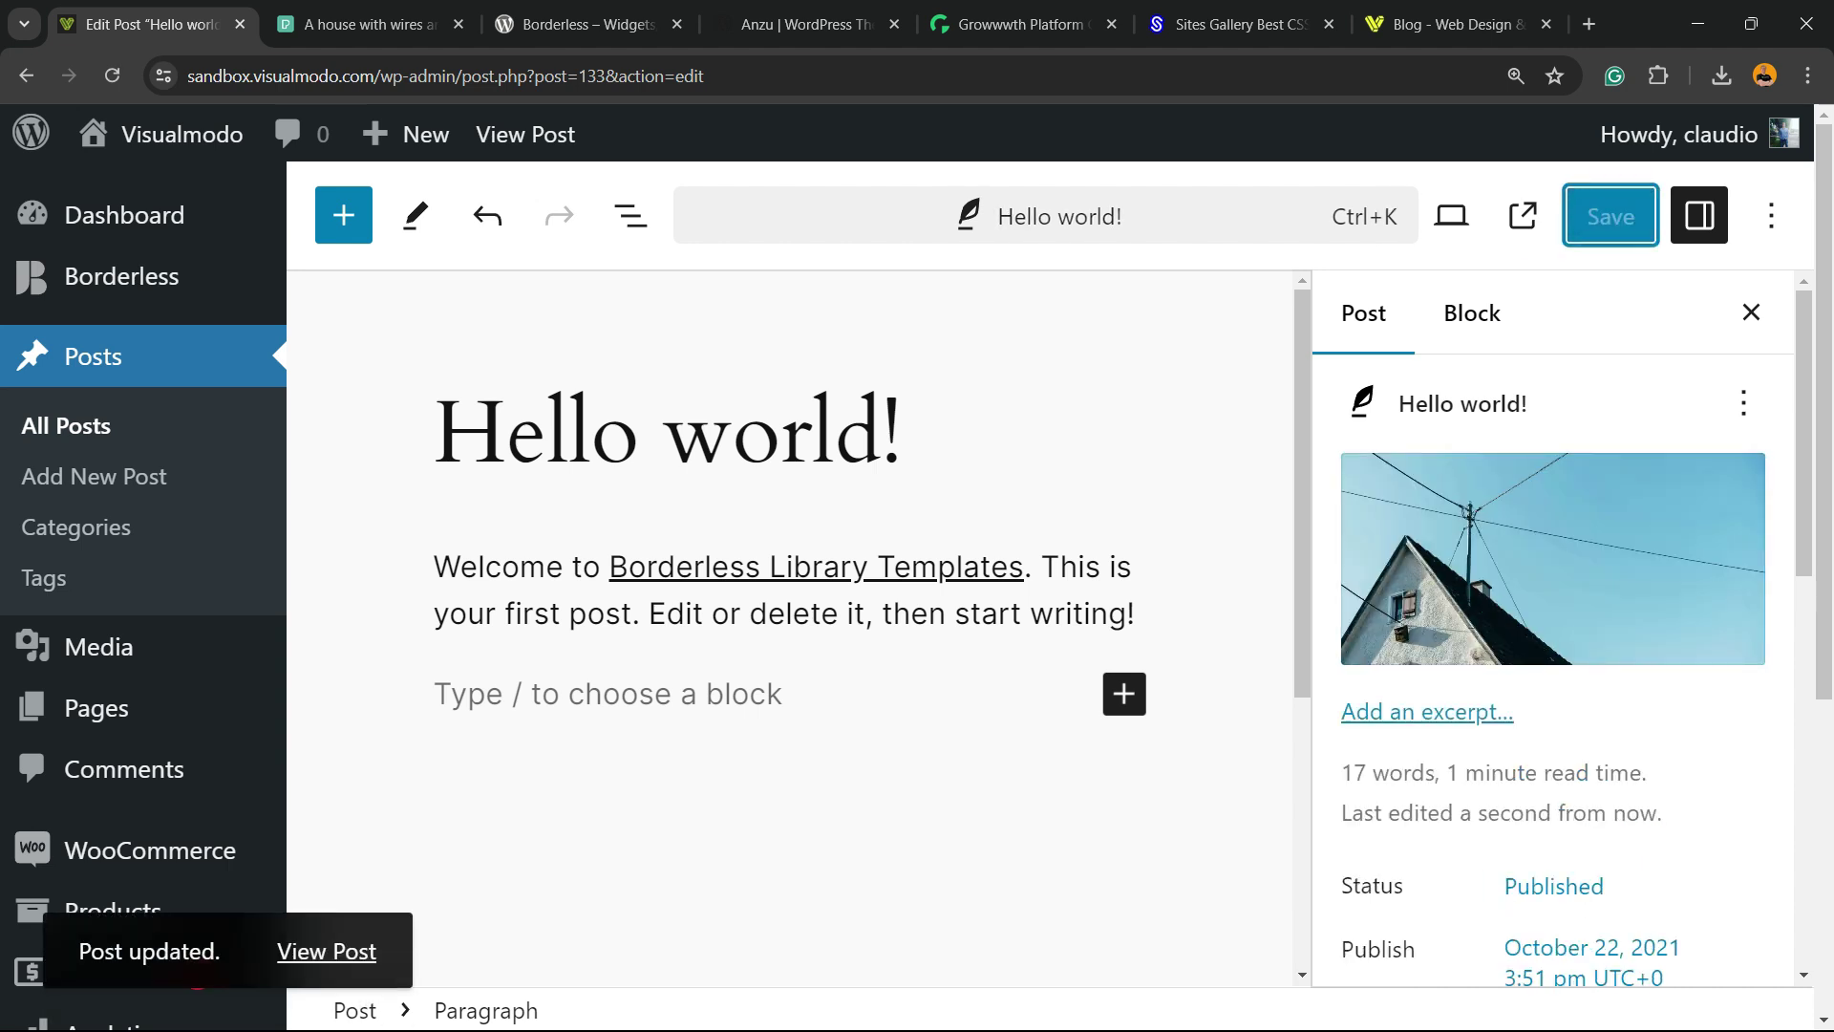
- Open the published post in a new tab, check its featured image on the page, and return to the editor
right_click(308, 955)
click(401, 708)
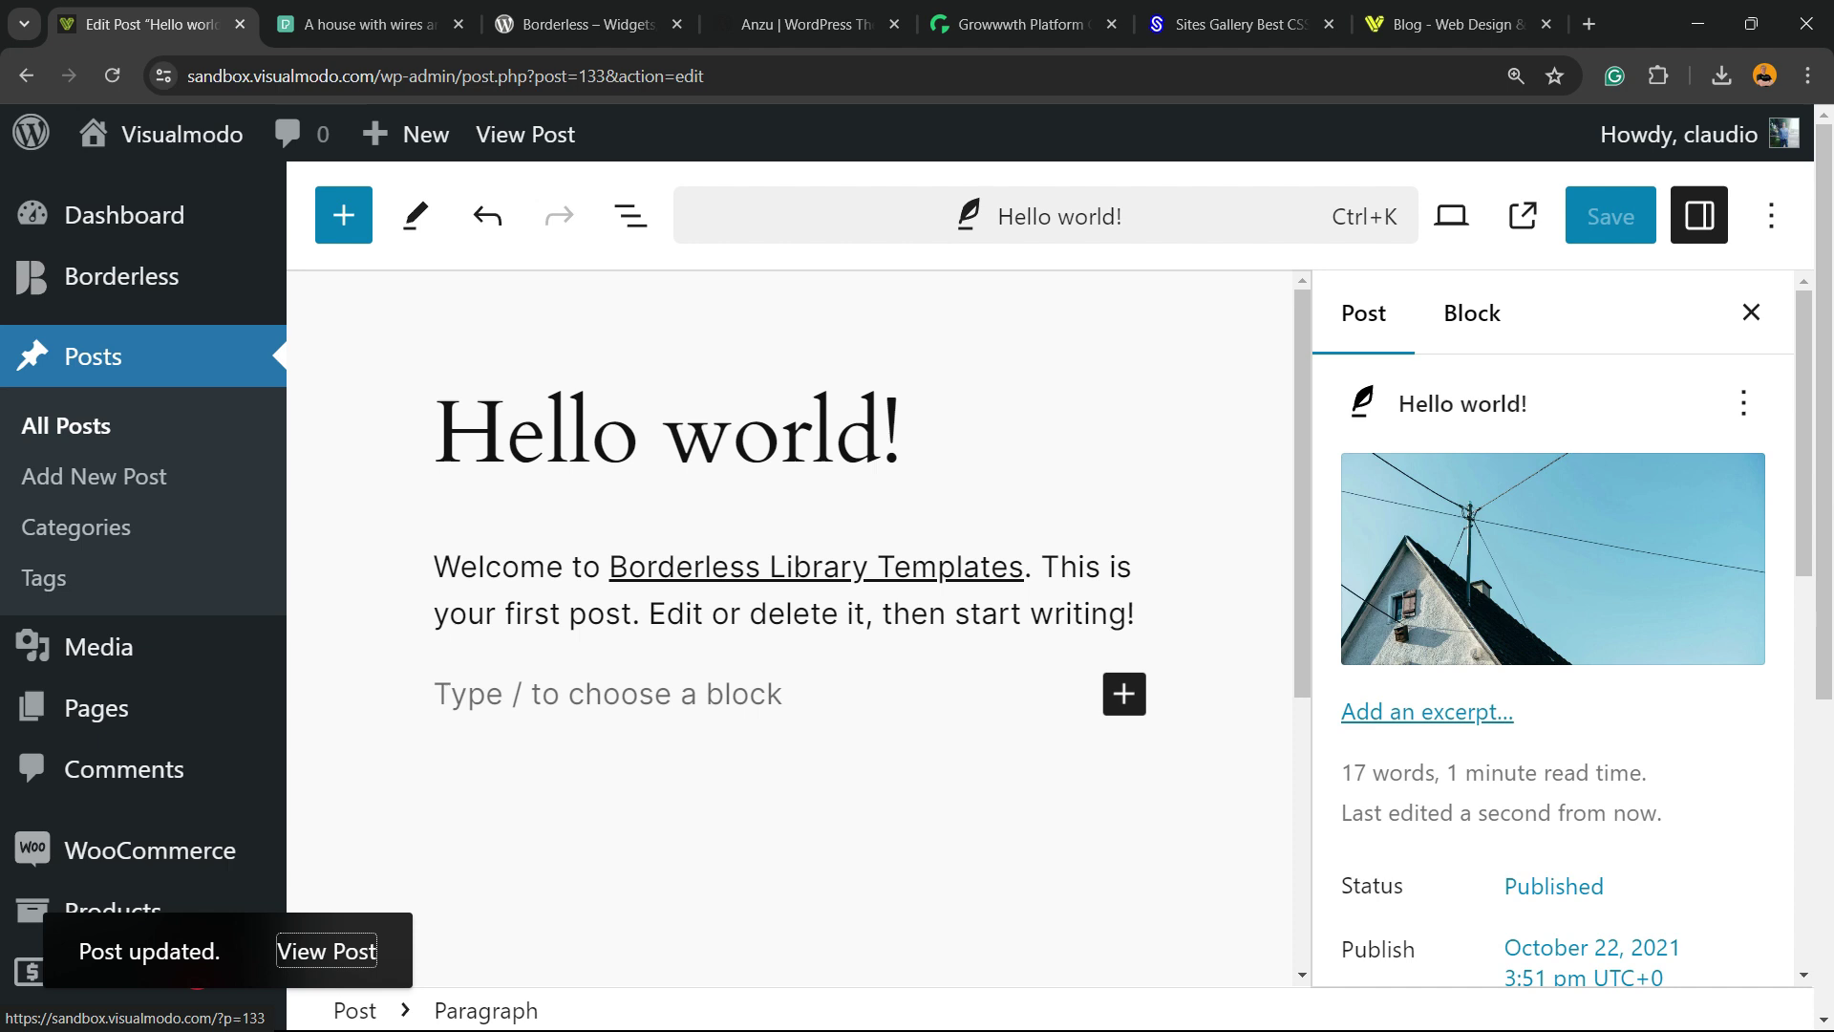
click(325, 23)
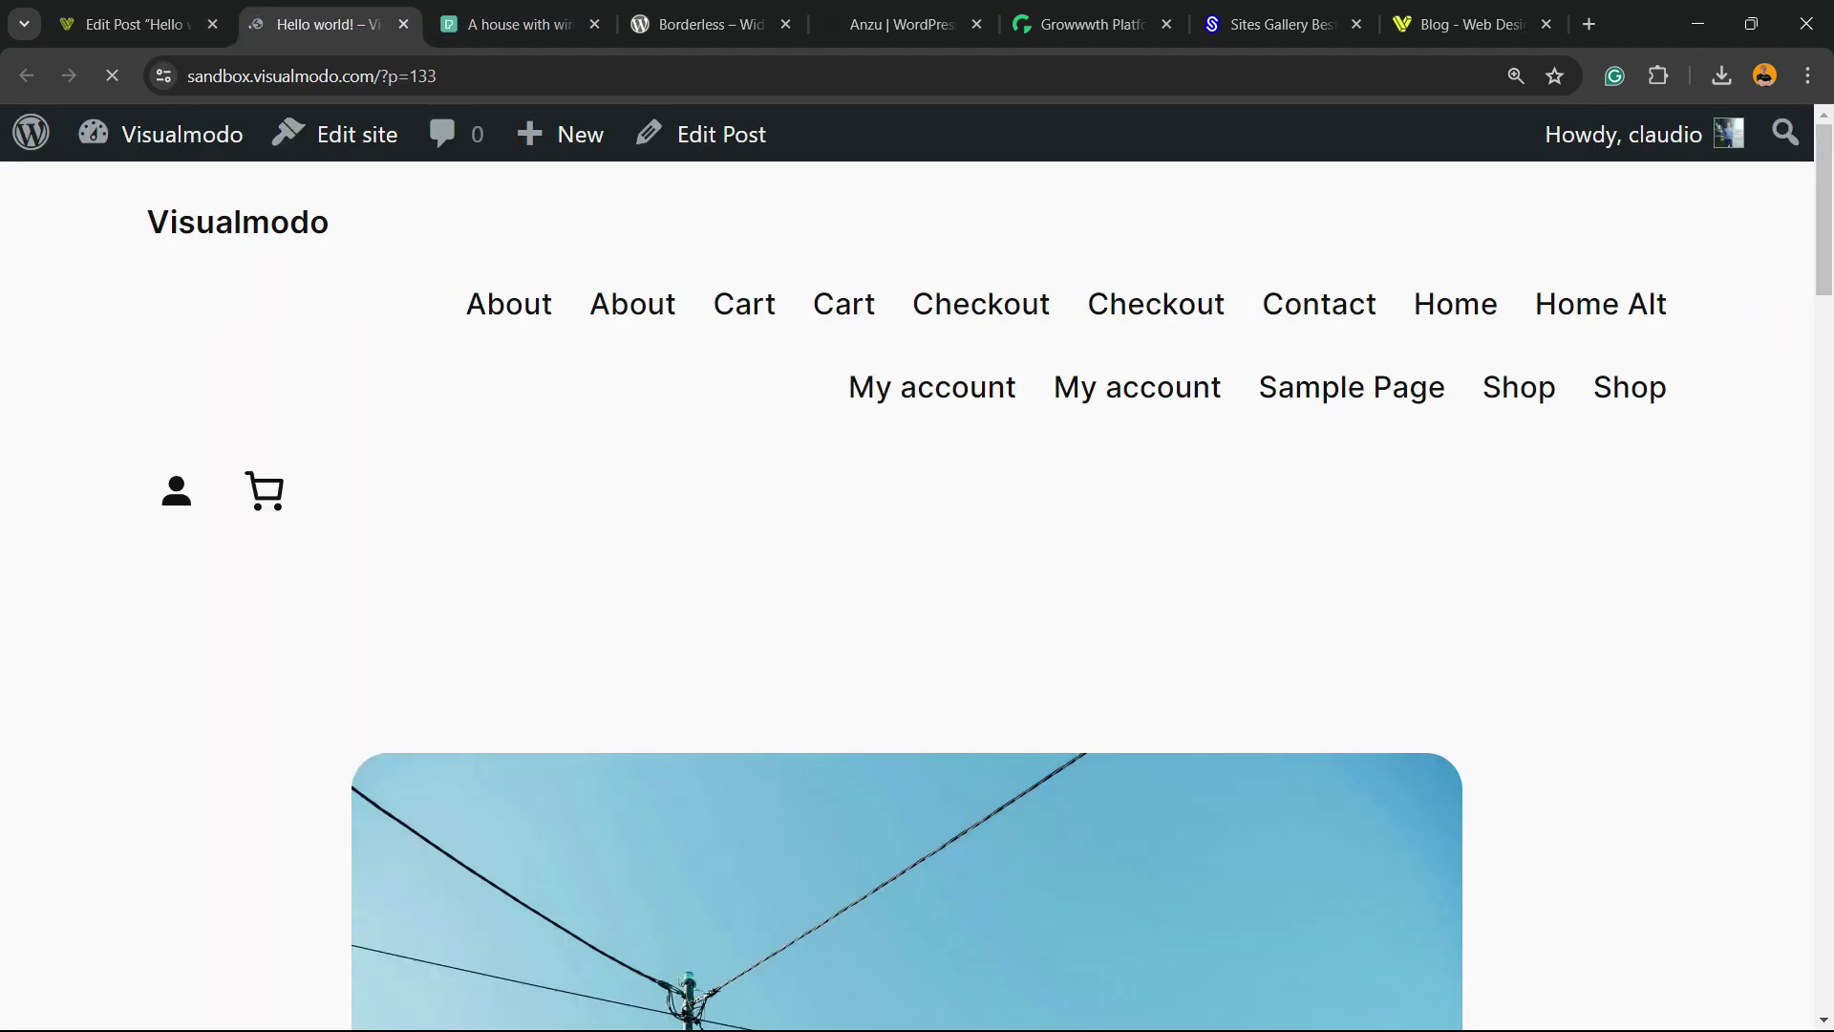
scroll(908, 592, down, 10)
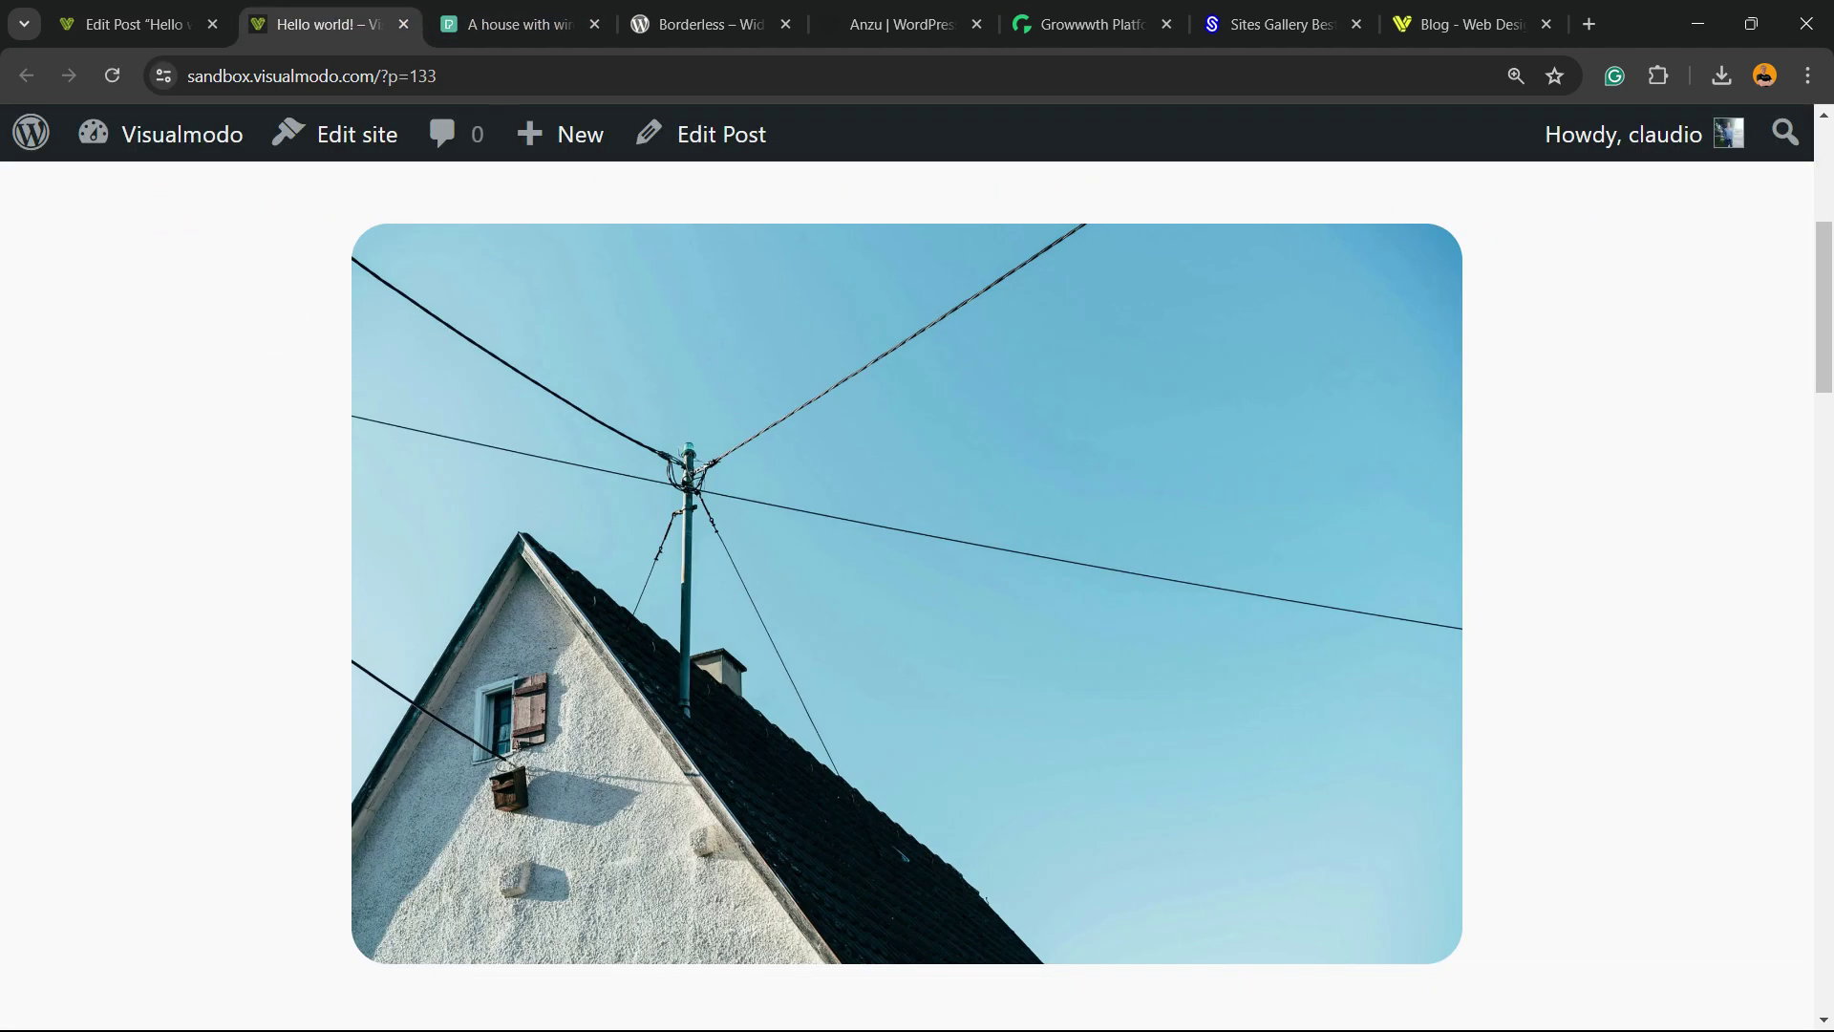
scroll(908, 592, up, 3)
scroll(908, 592, up, 7)
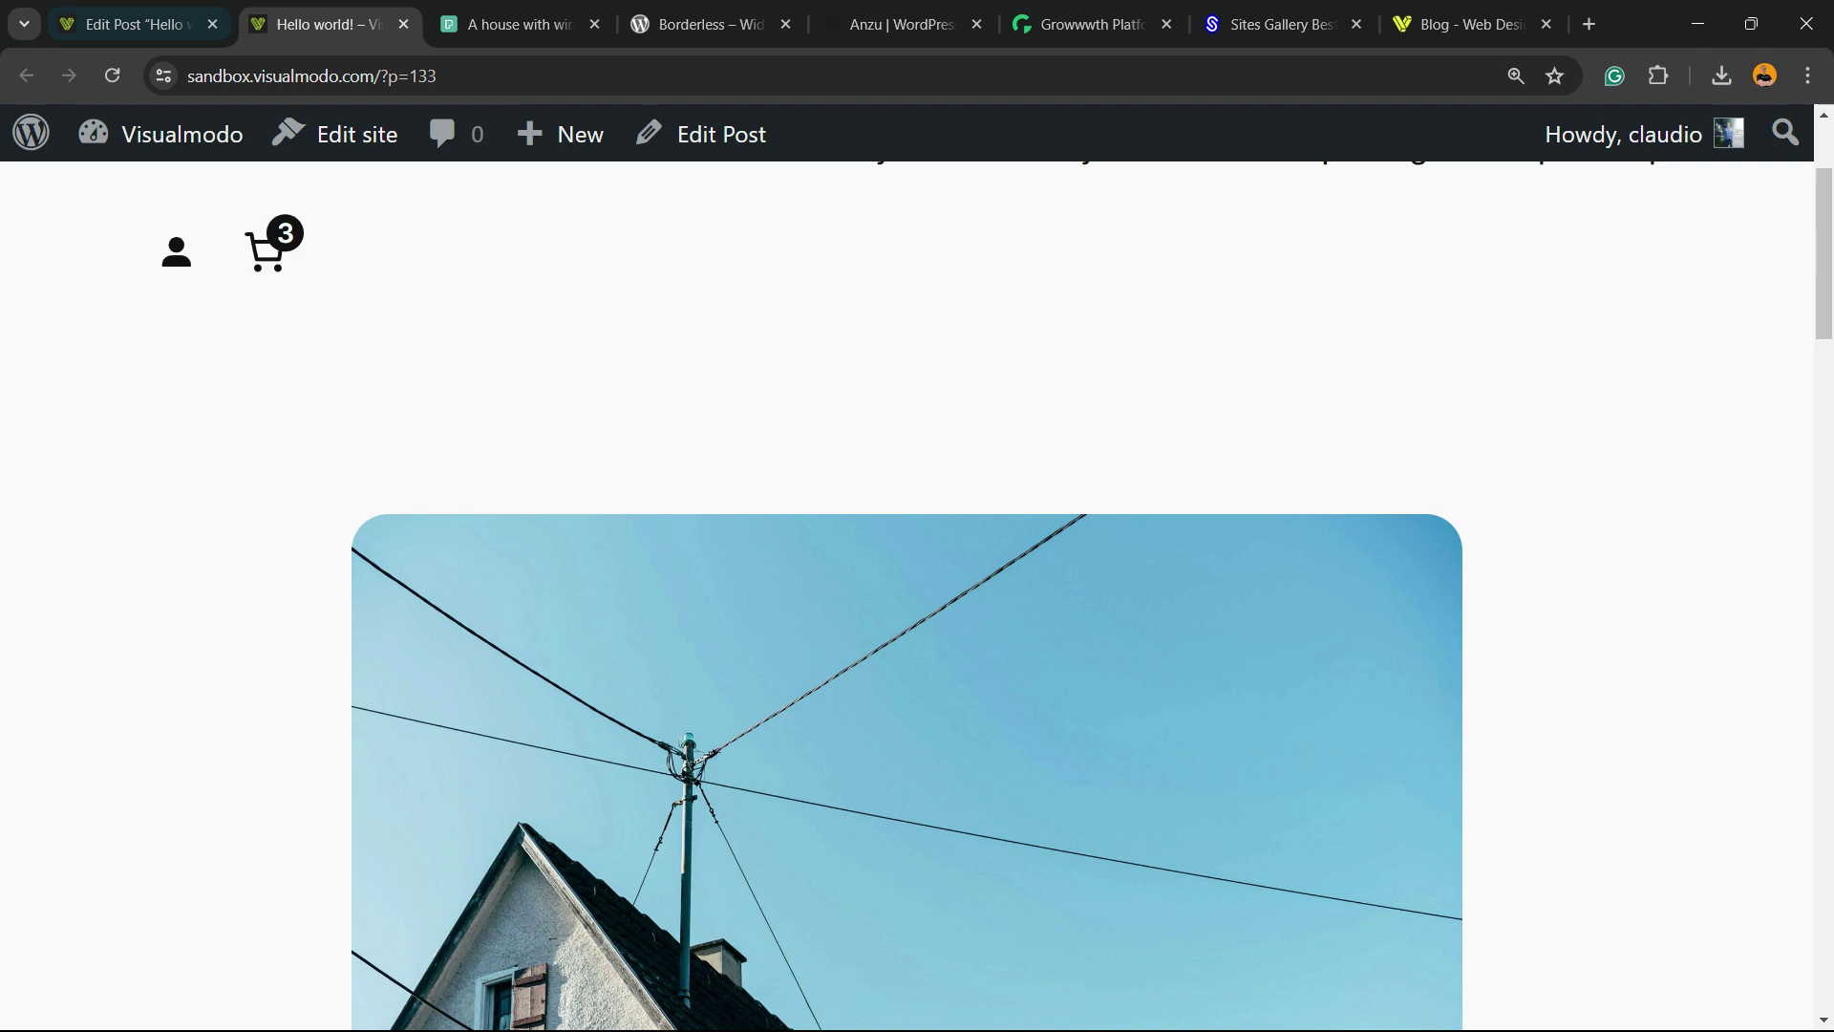
key(ctrl+shift+Tab)
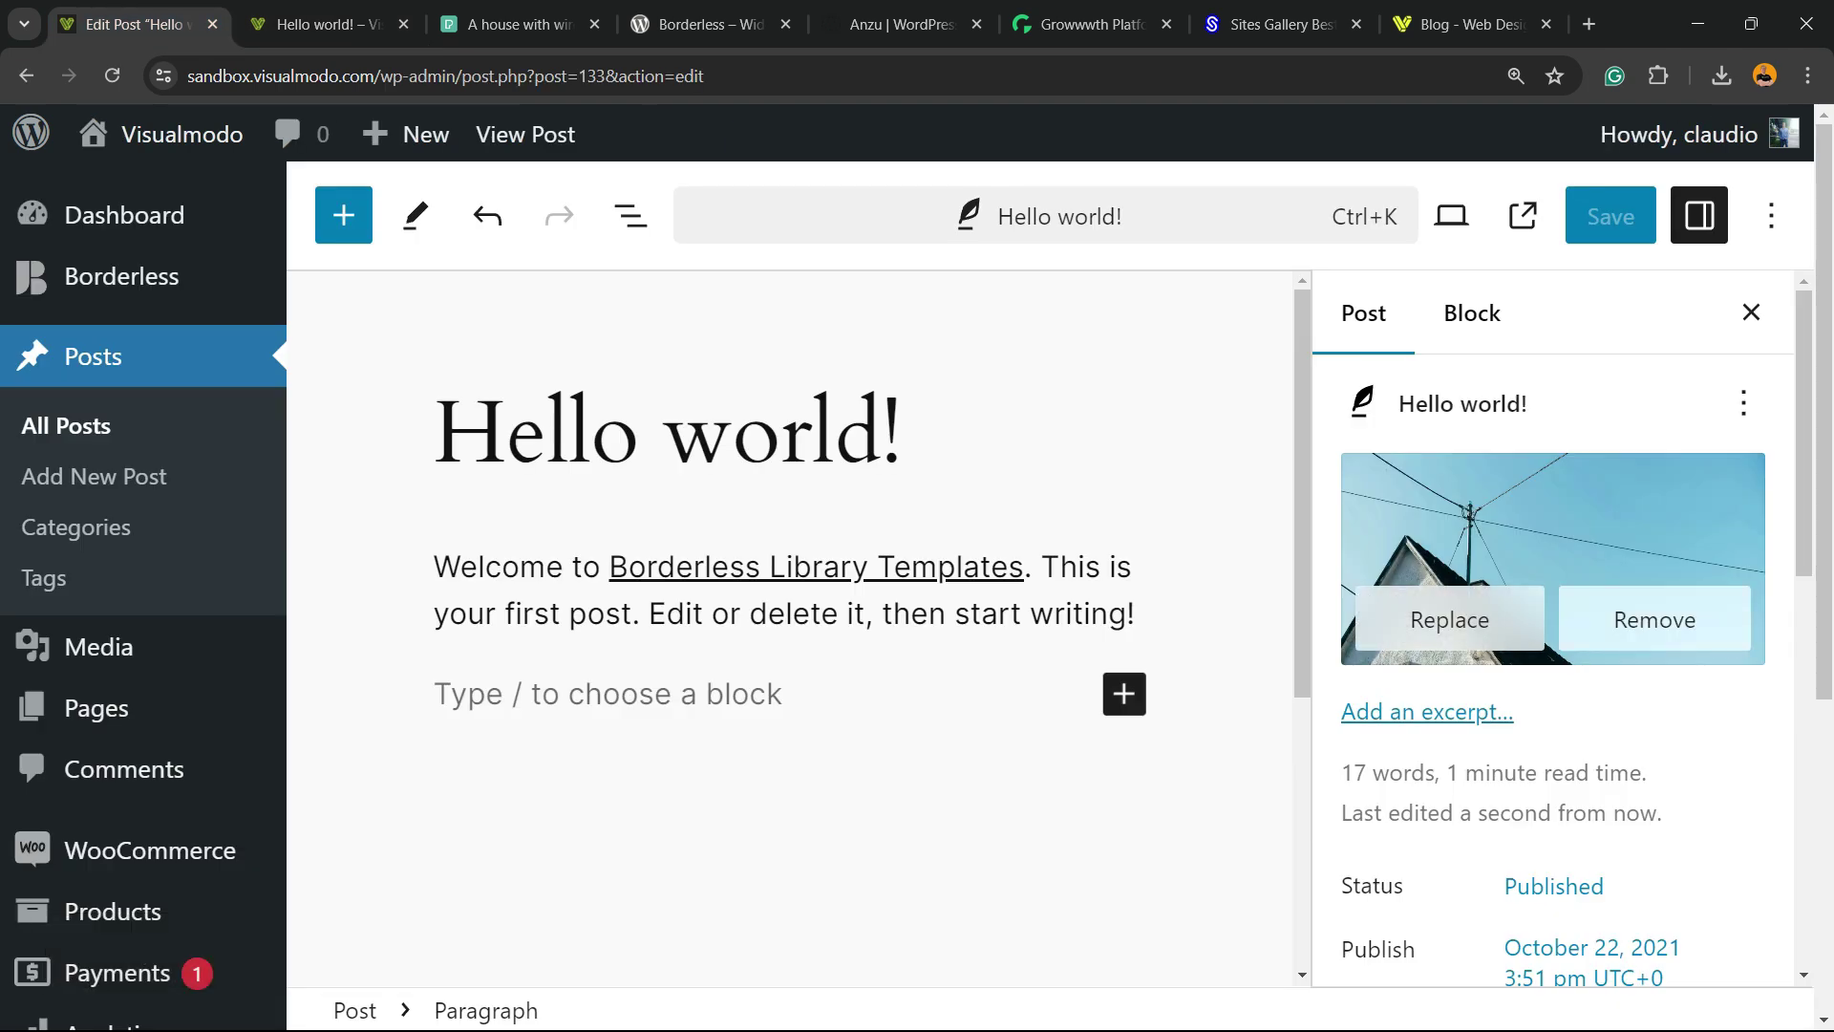
- Remove the house photo and set the green illustration with two people and charts from the media library as featured image
click(1655, 620)
click(1554, 485)
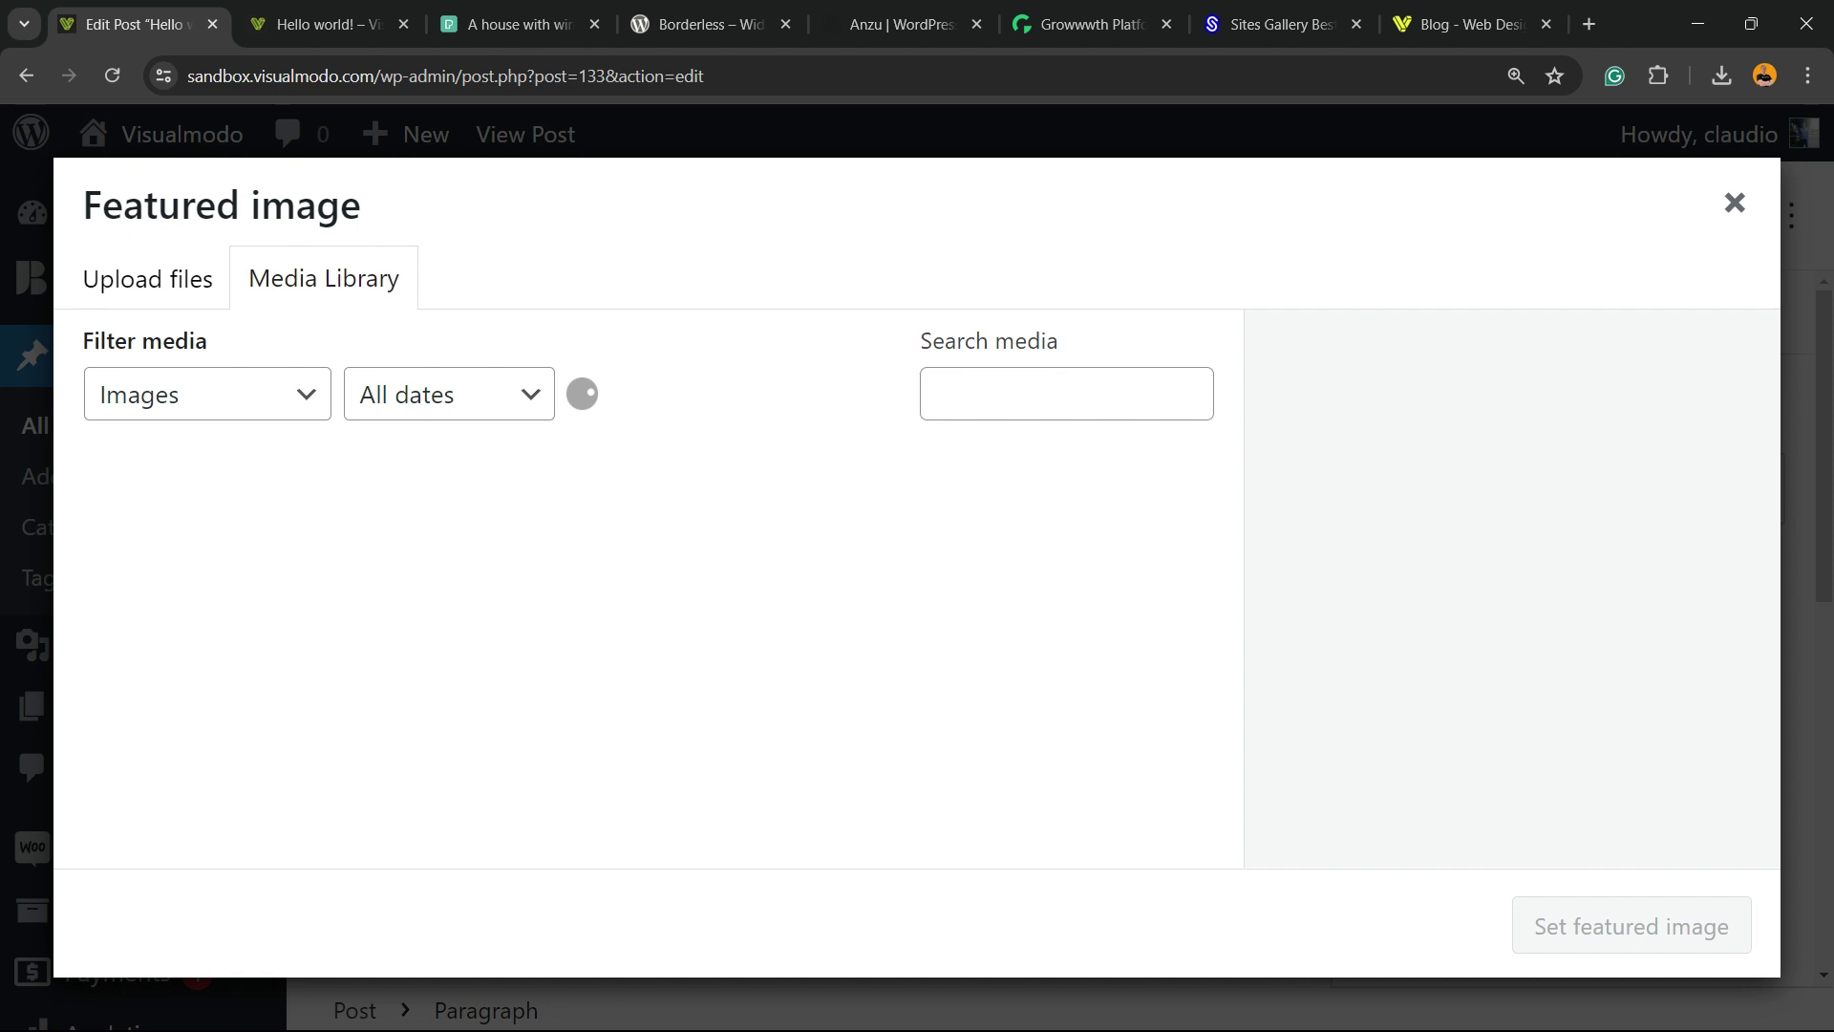
scroll(638, 652, down, 3)
scroll(638, 653, up, 3)
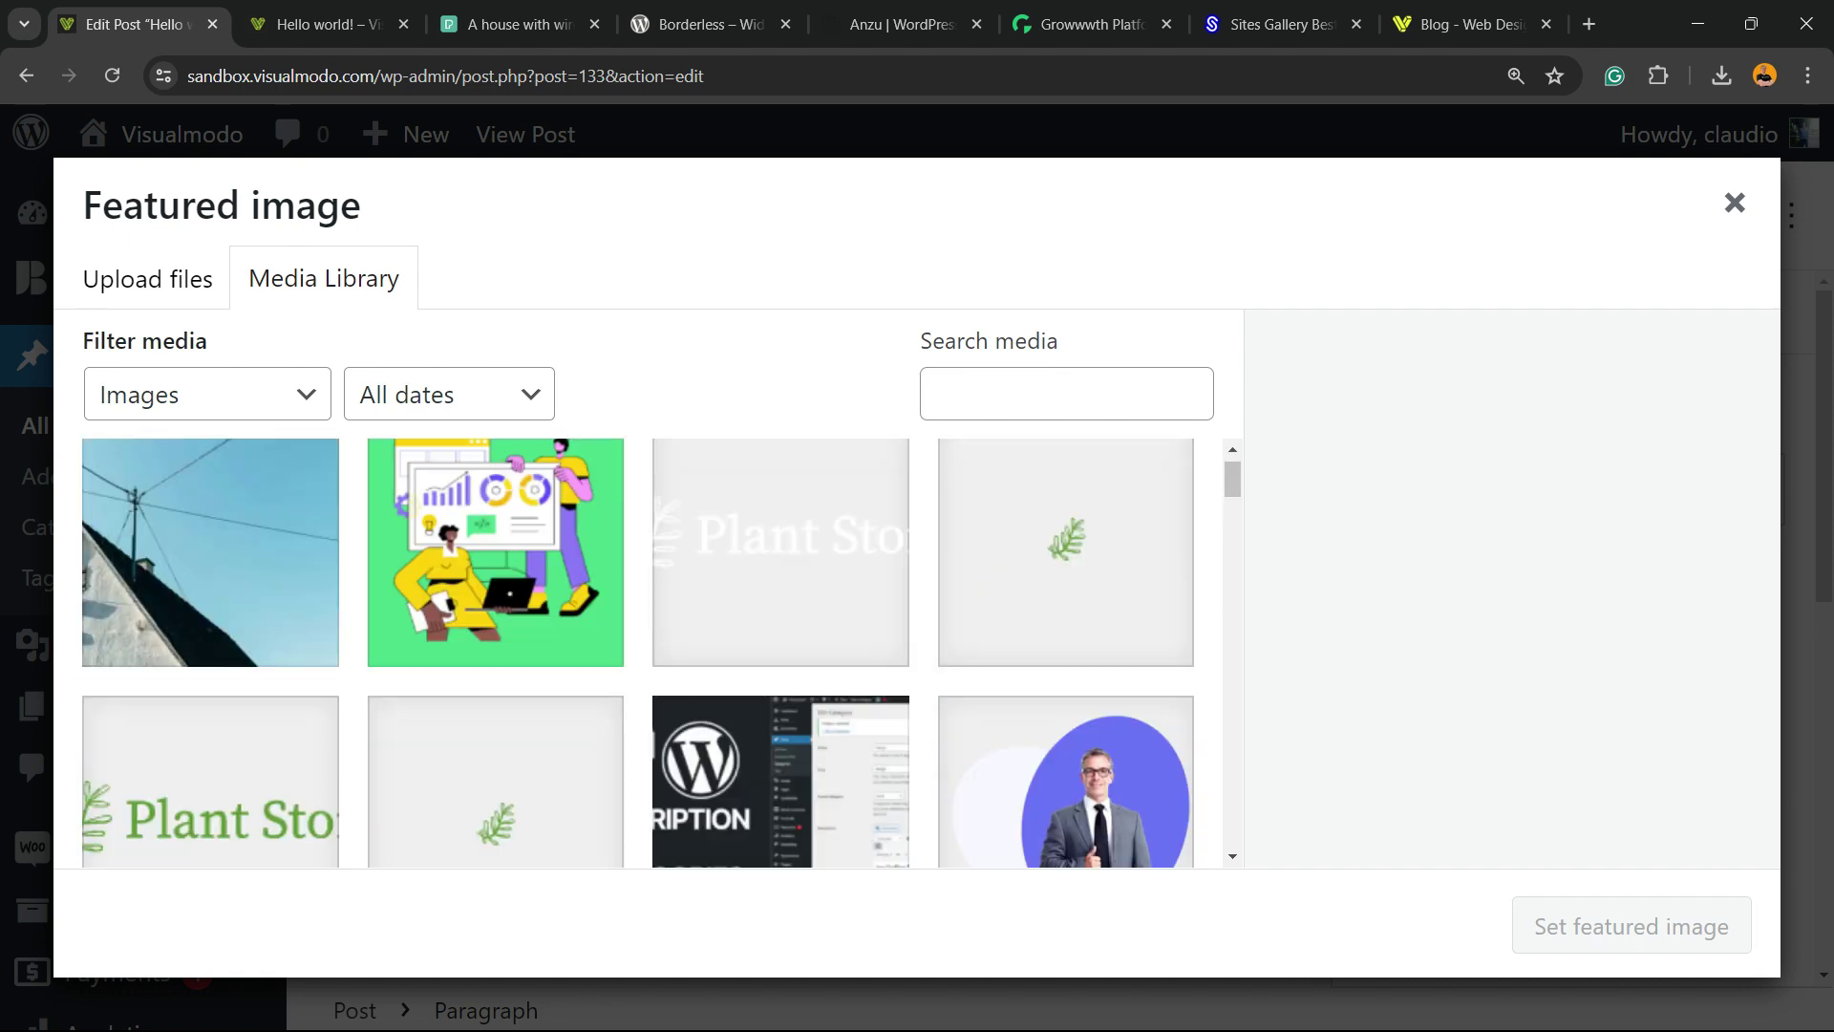
click(495, 584)
click(1630, 926)
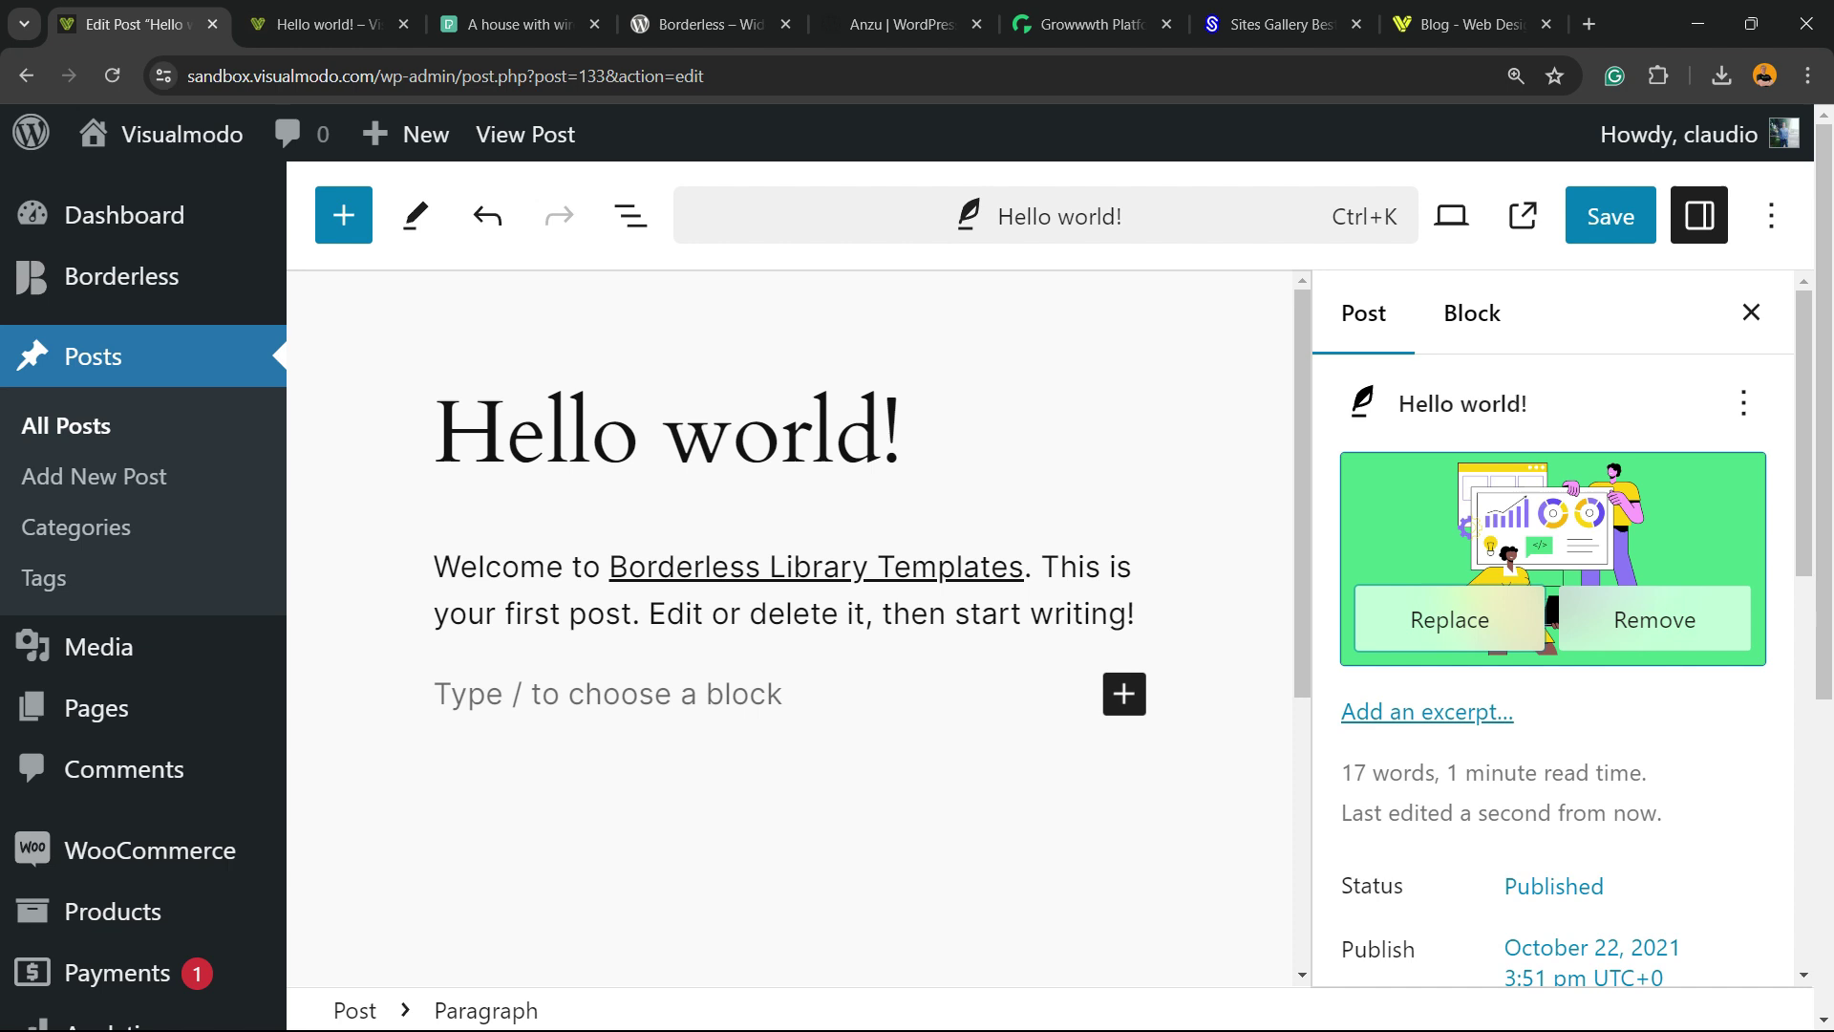
- Replace the featured image with the house photo from the media library and save the post
click(1444, 620)
click(210, 583)
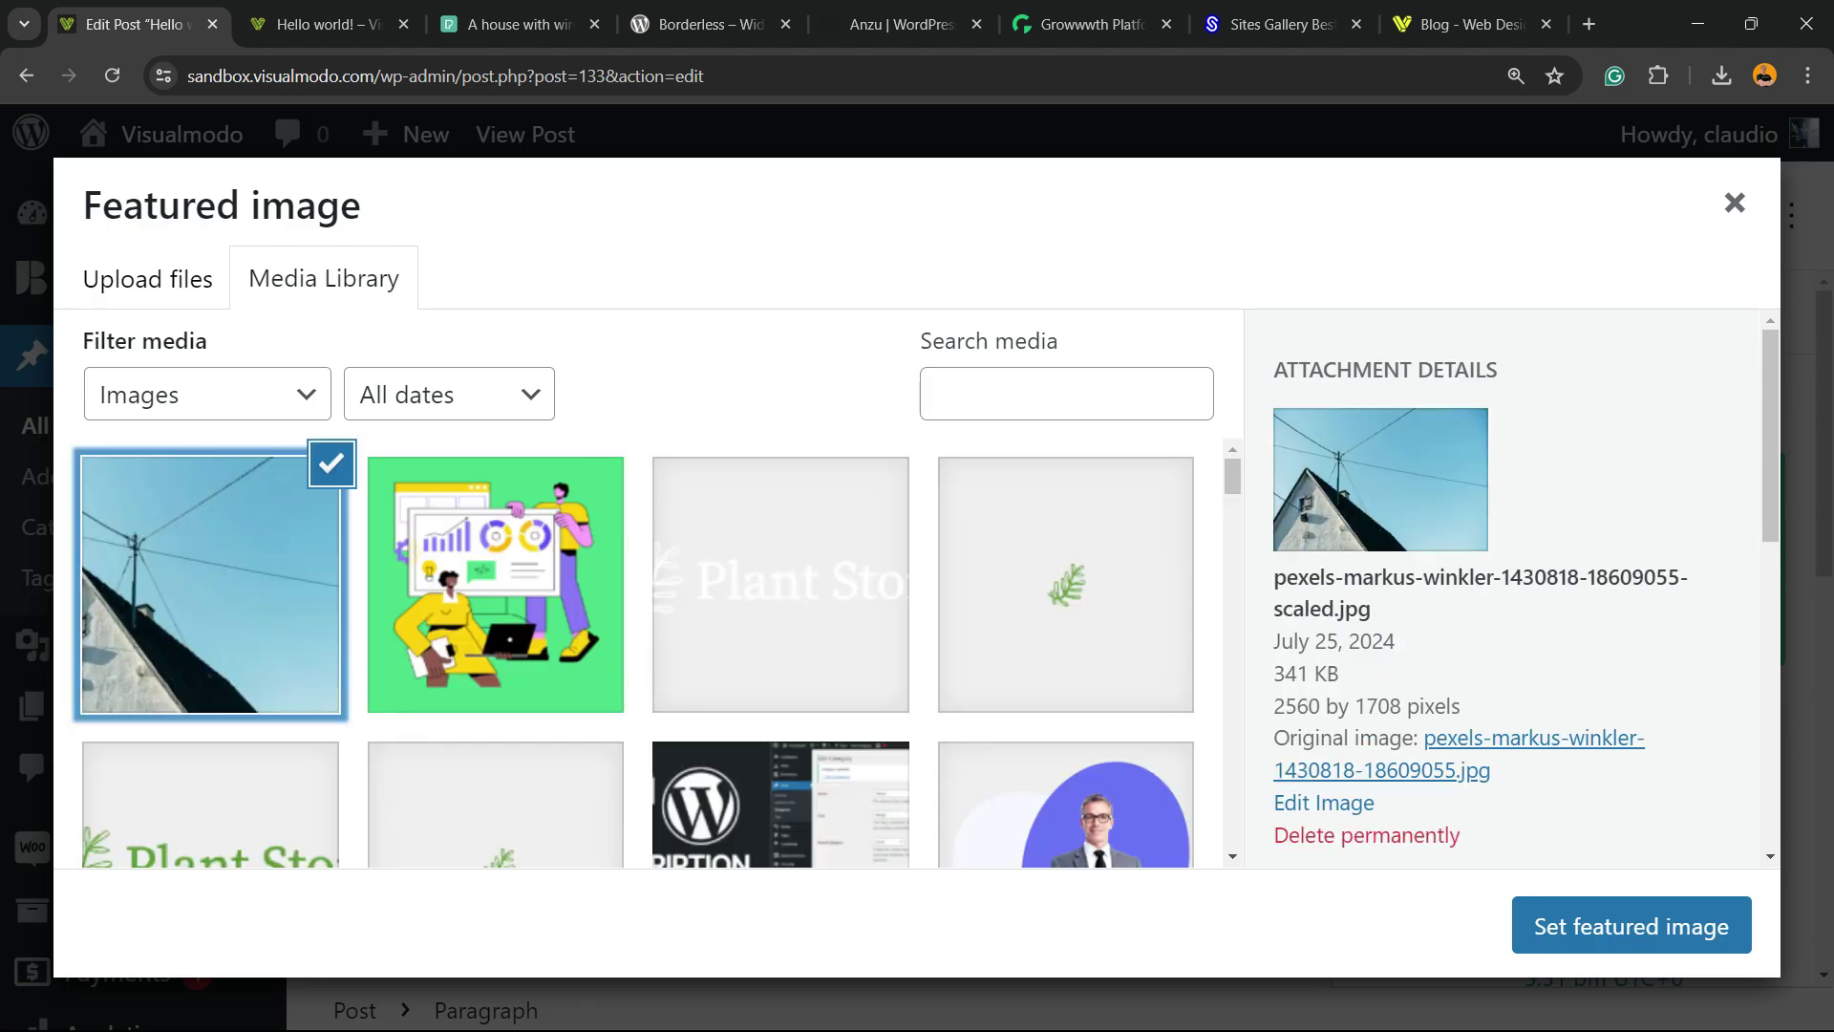
click(1630, 926)
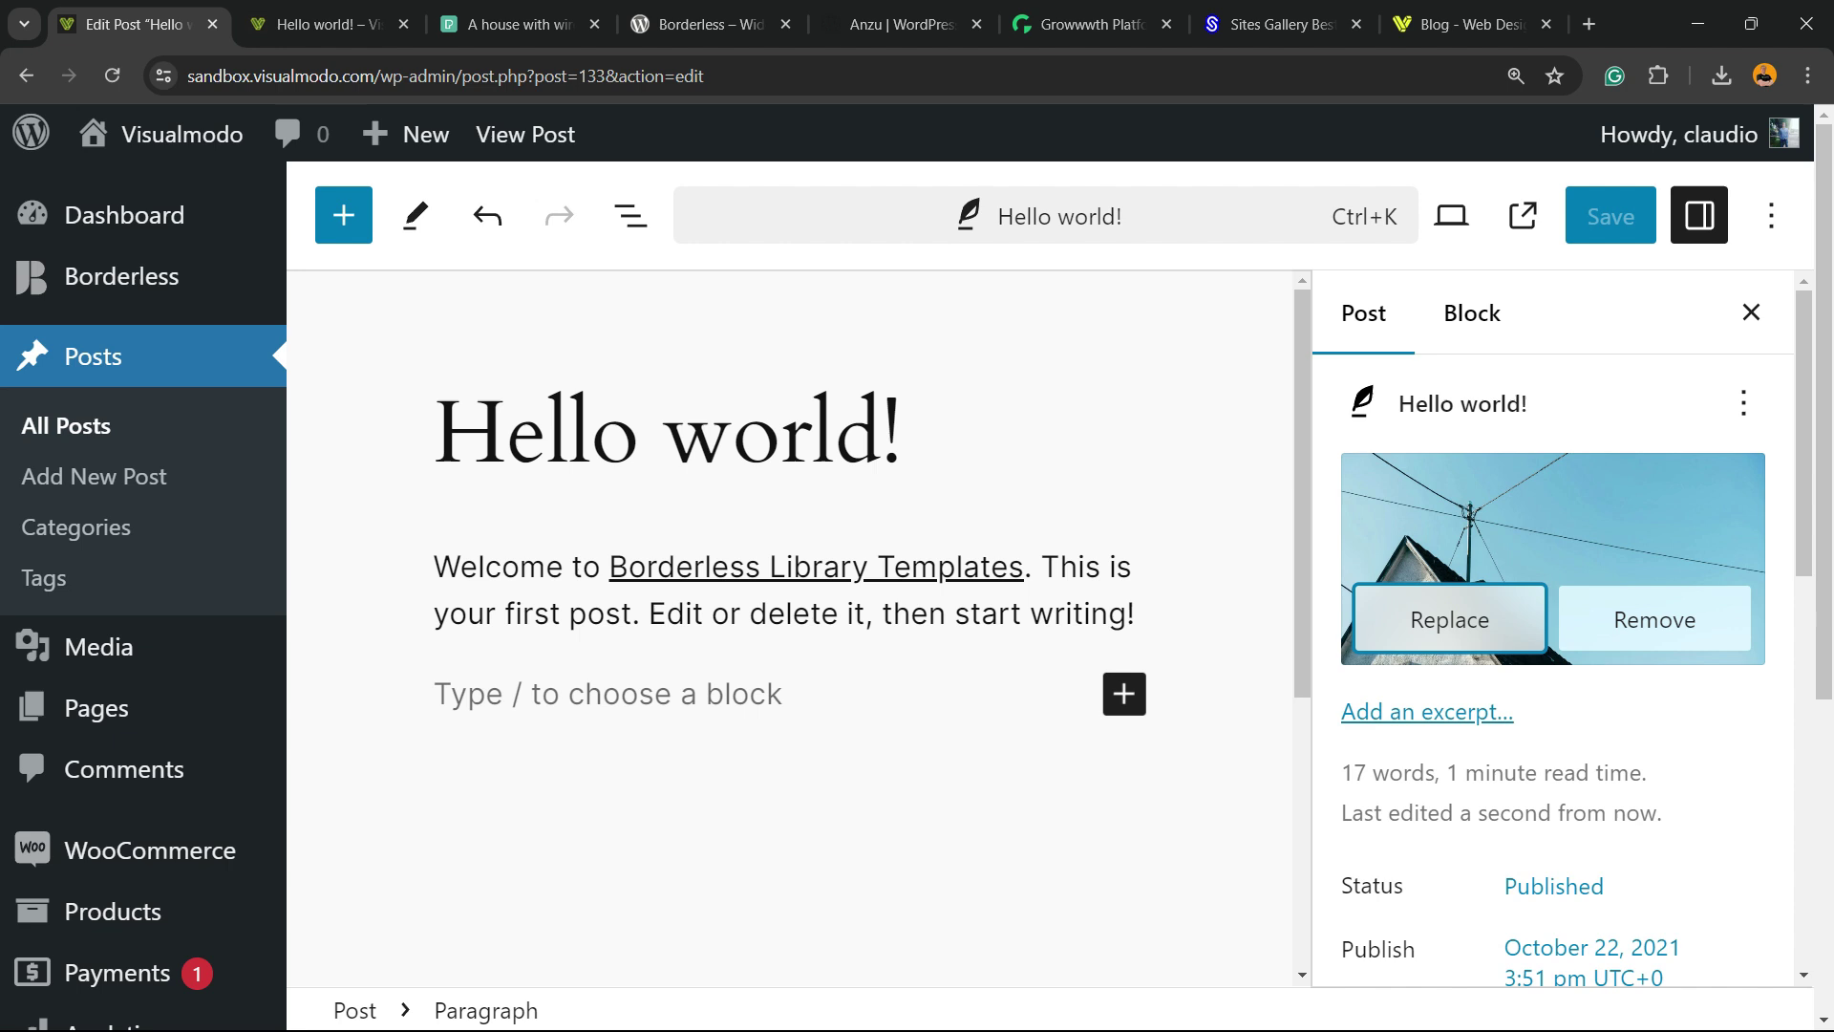
click(1609, 214)
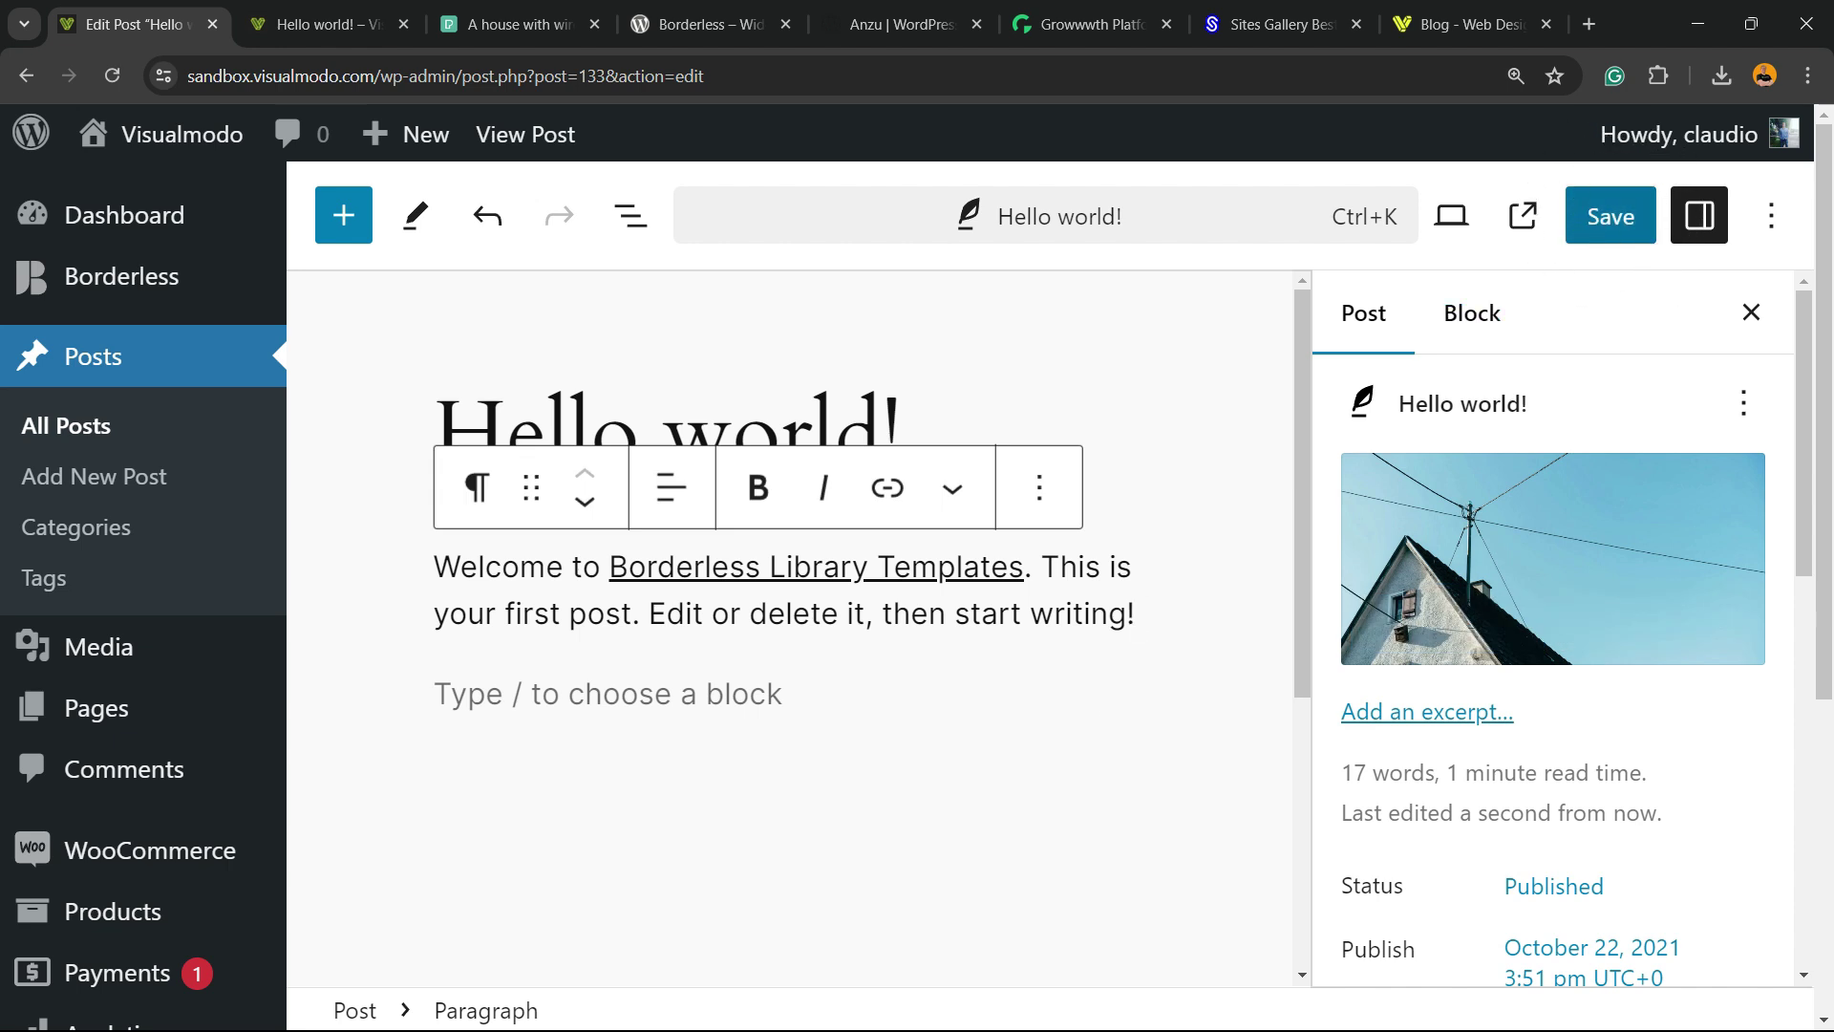
click(1609, 214)
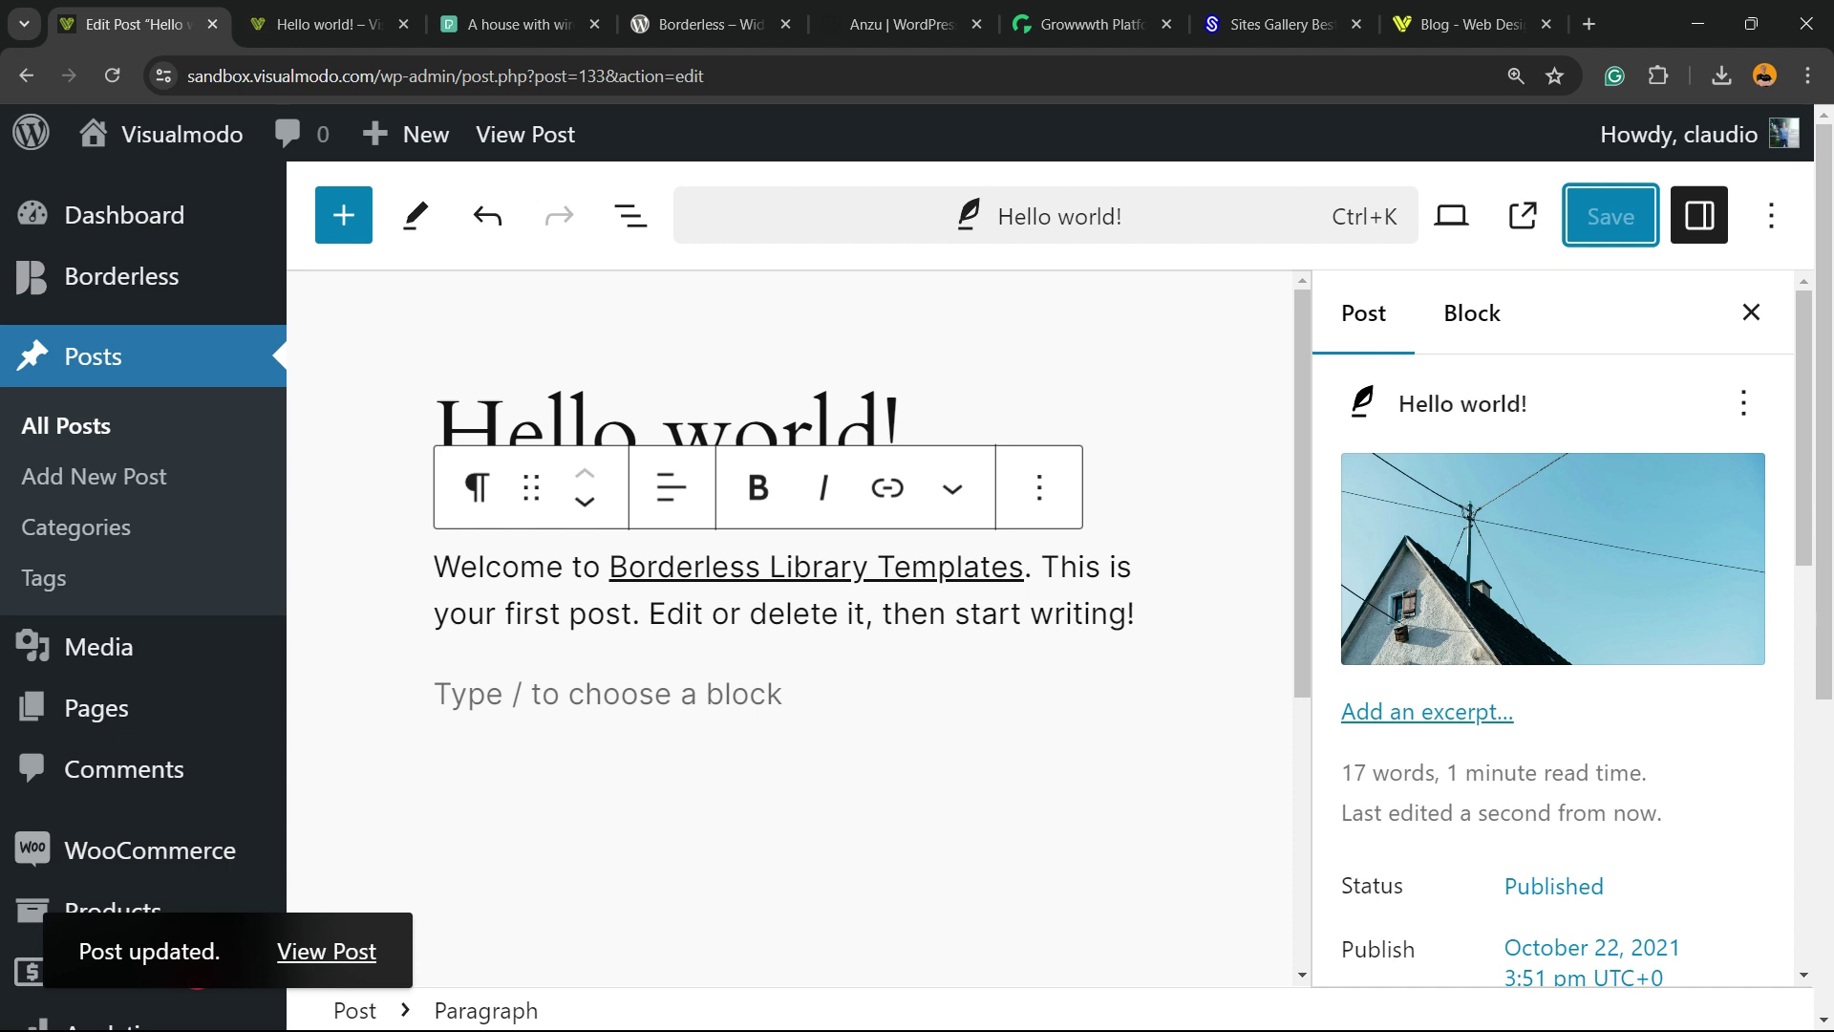
- Add an Image block in the empty paragraph below the welcome text, finding it with the search term "imag"
scroll(789, 628, down, 2)
scroll(789, 628, up, 2)
click(436, 694)
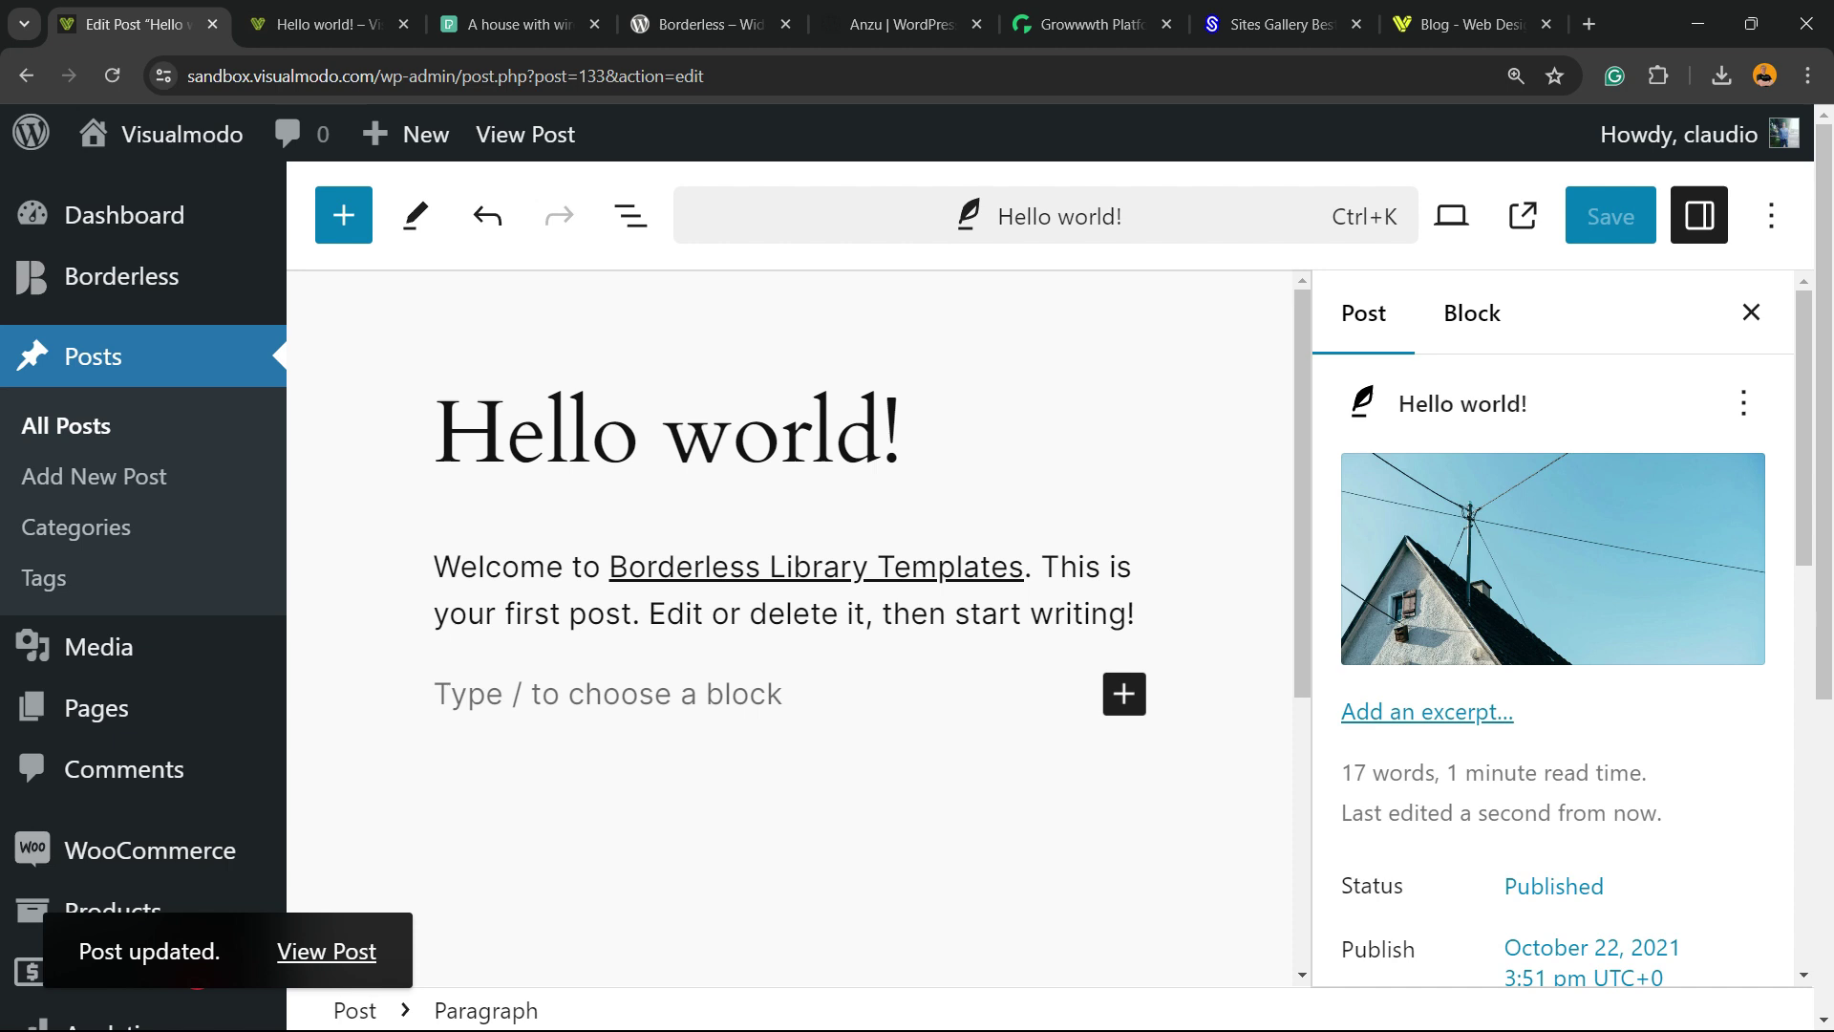
mouse_move(1551, 558)
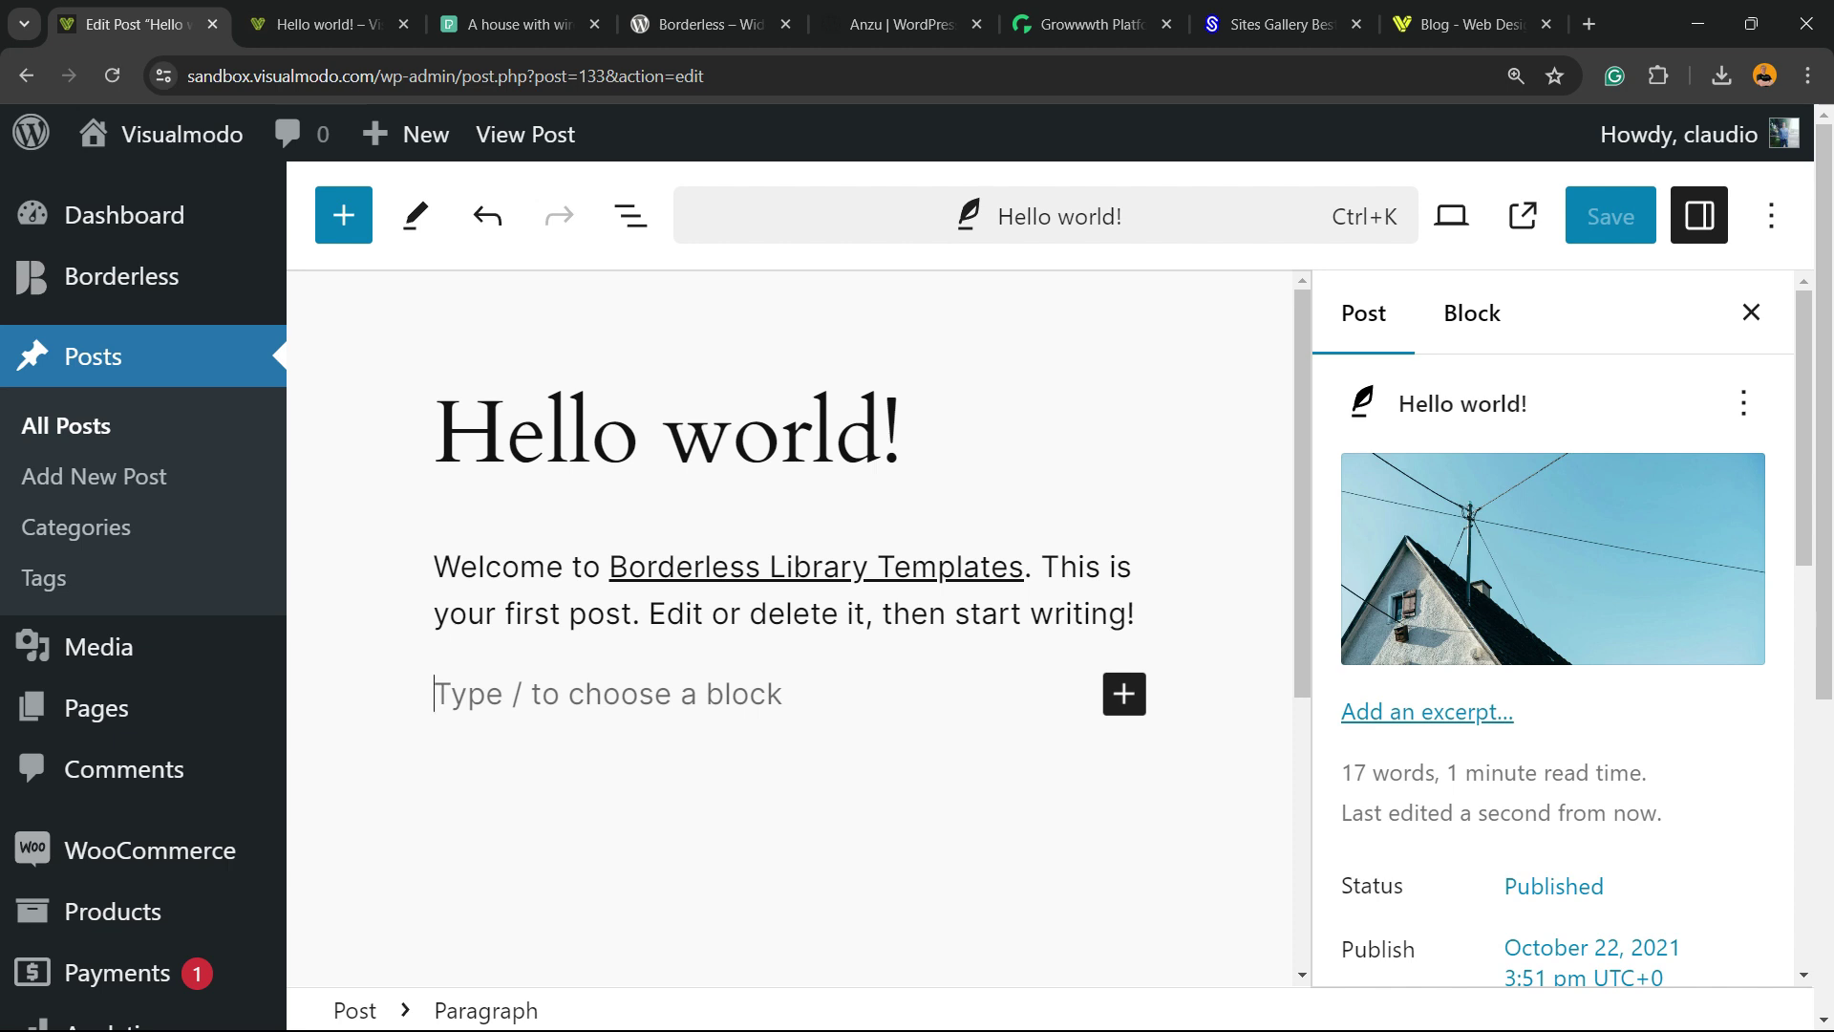
click(1123, 693)
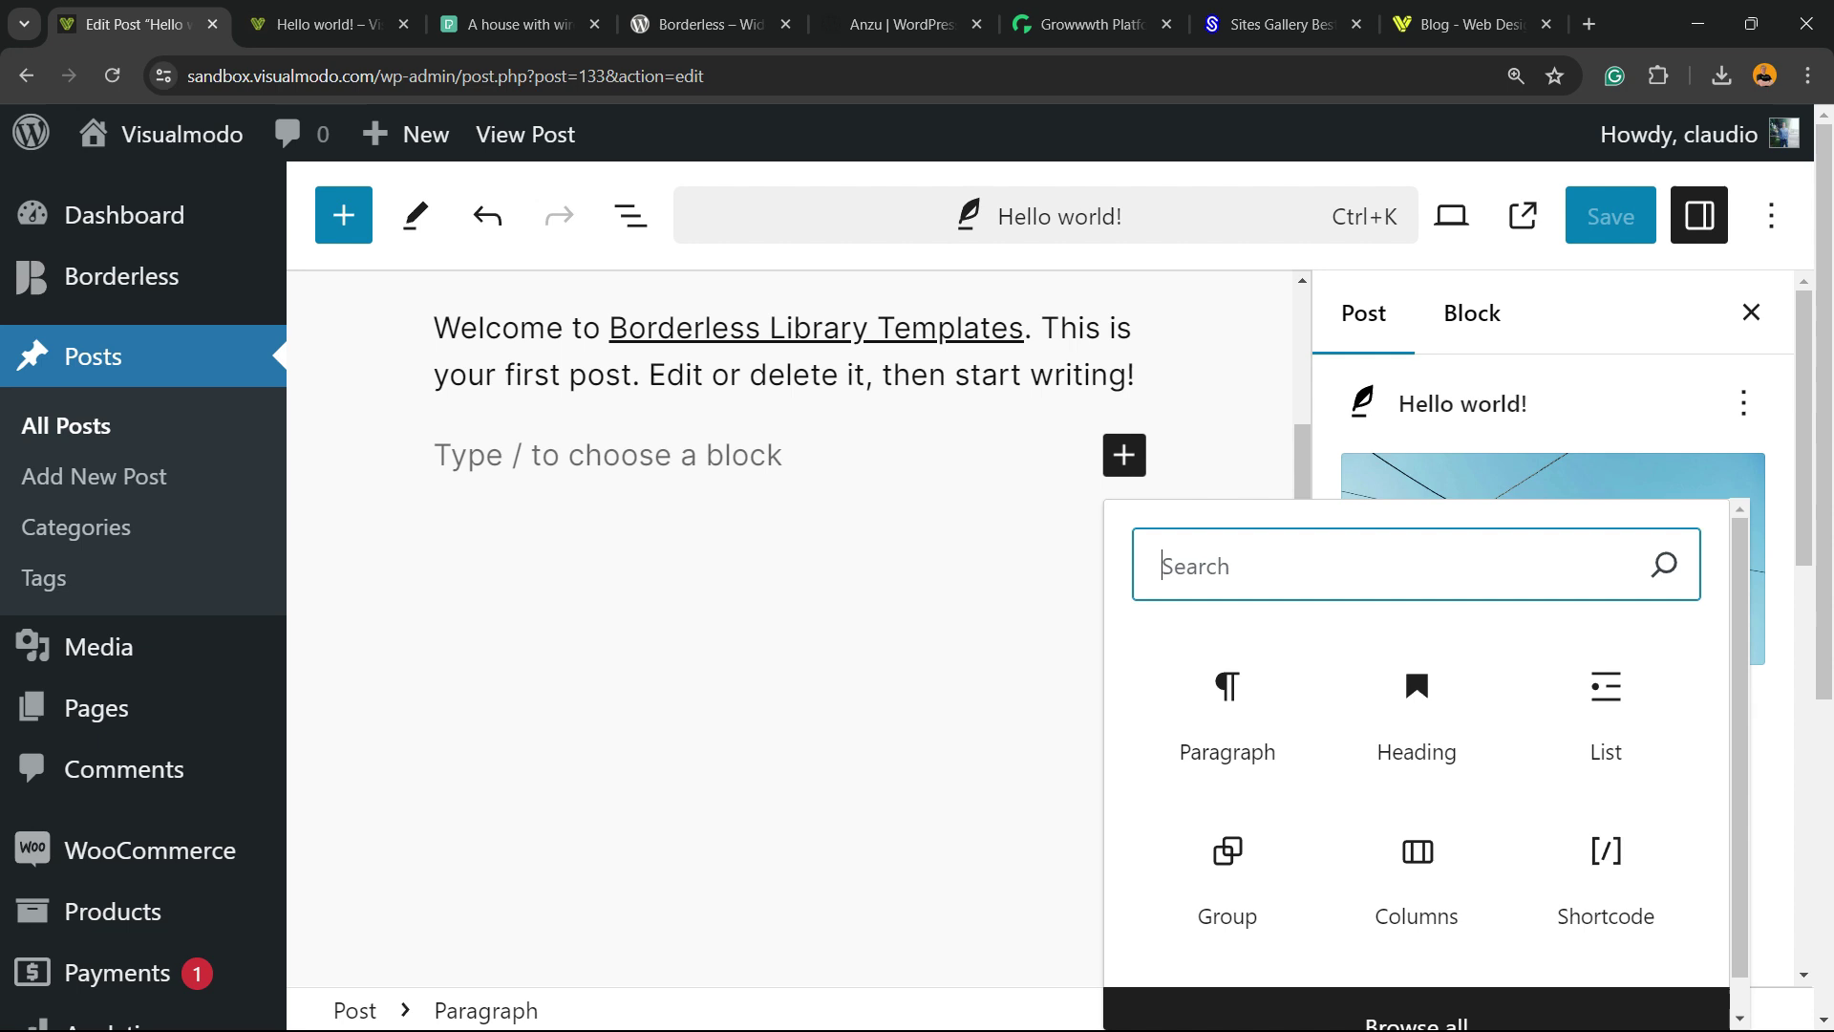
text(imag)
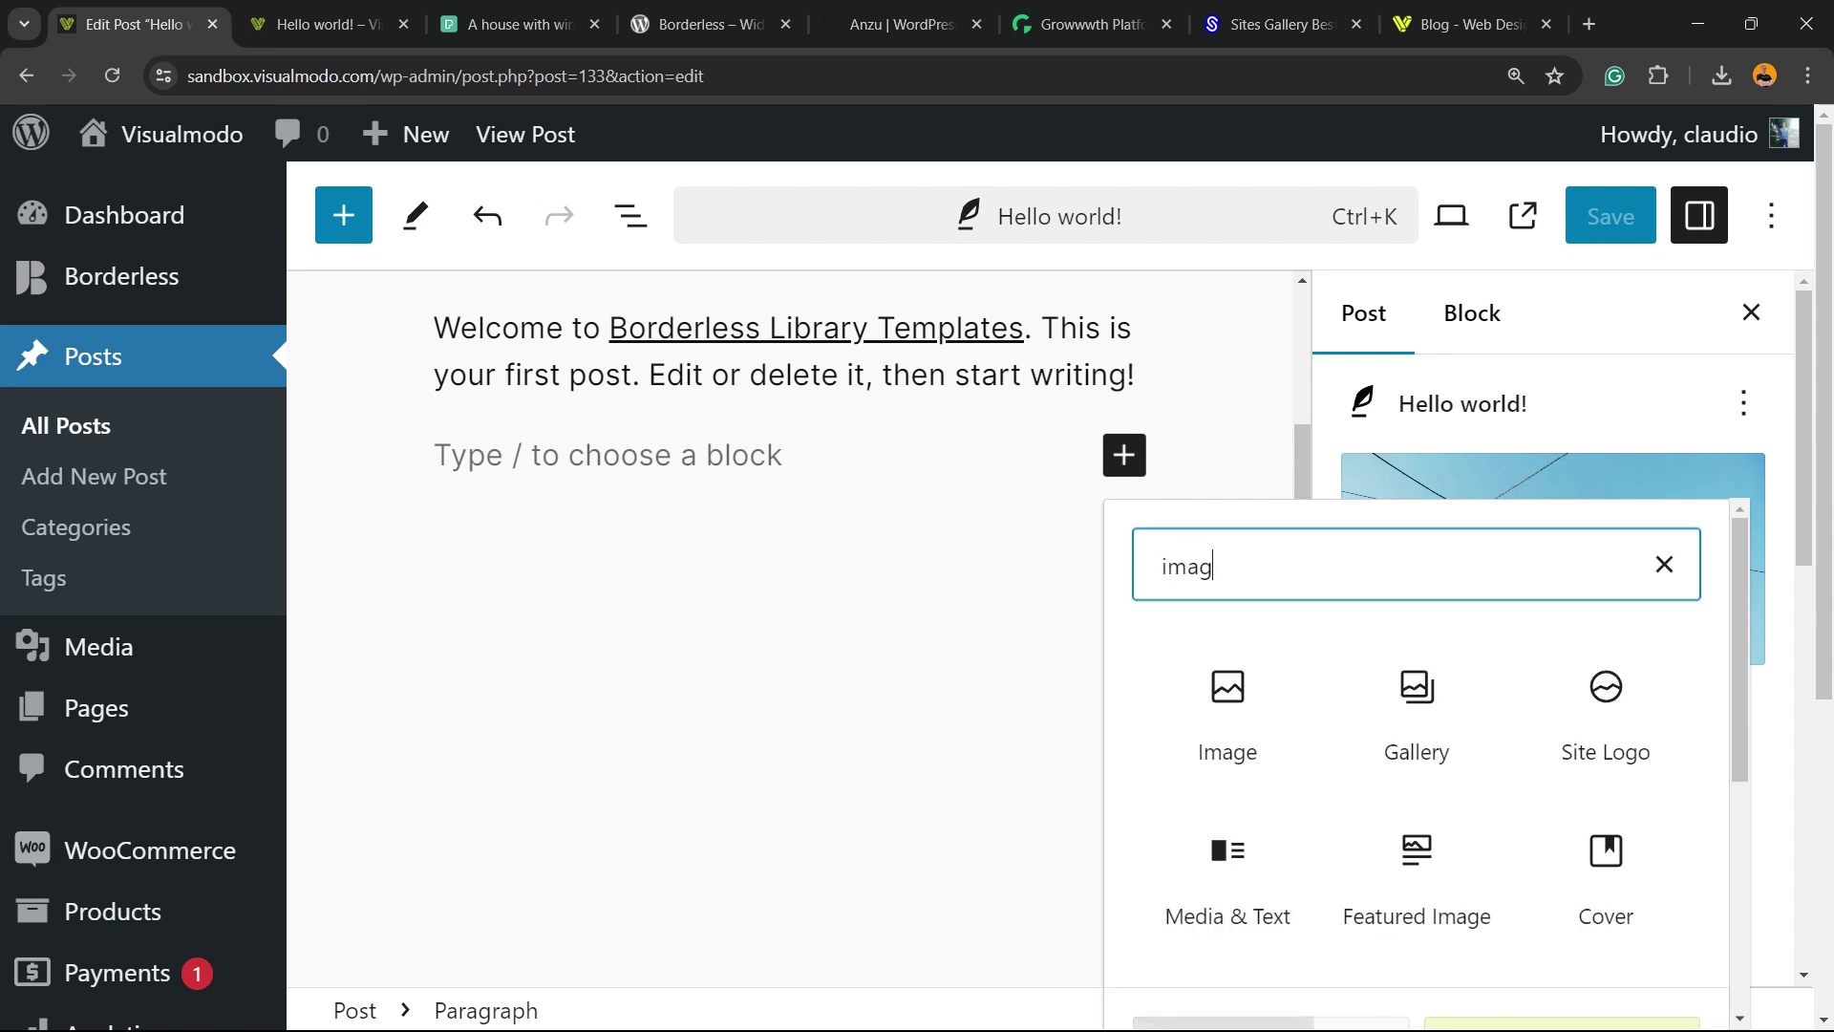
click(1227, 714)
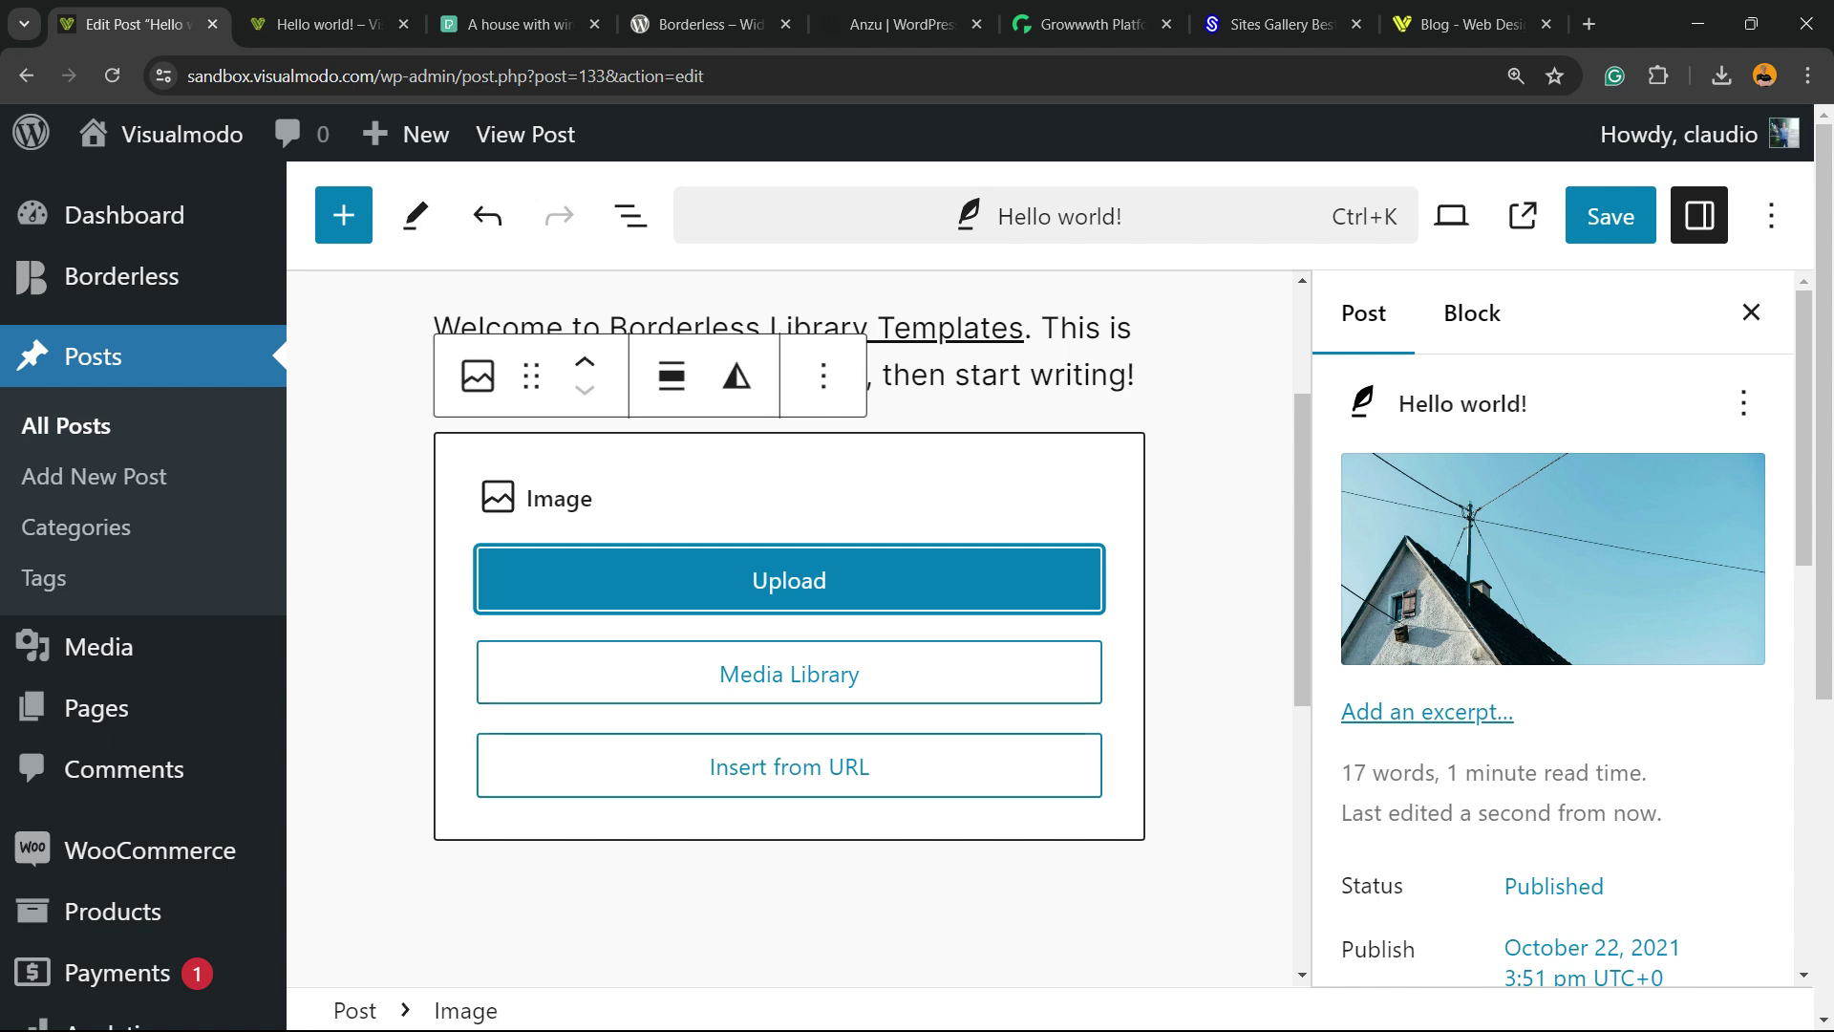
- Switch to Pexels, leave the house photo page, and download the photo of the red flower in front of a window
click(515, 24)
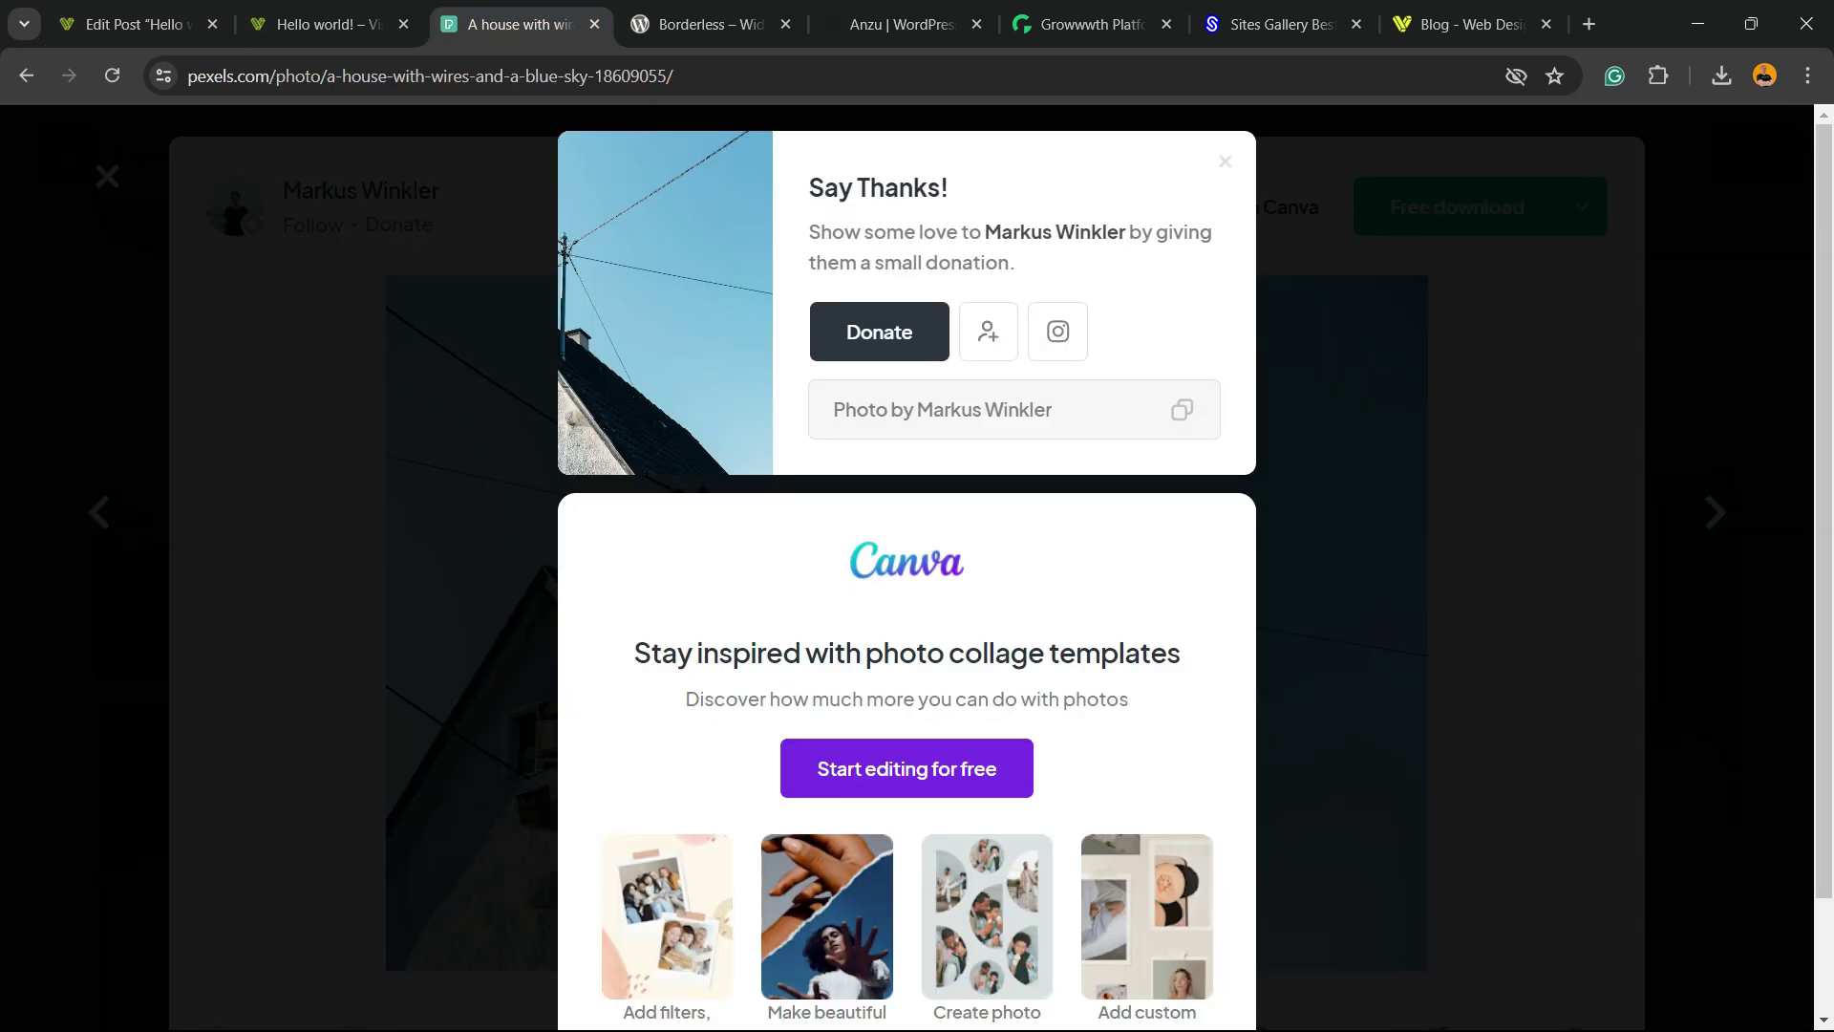
key(Escape)
scroll(412, 373, down, 10)
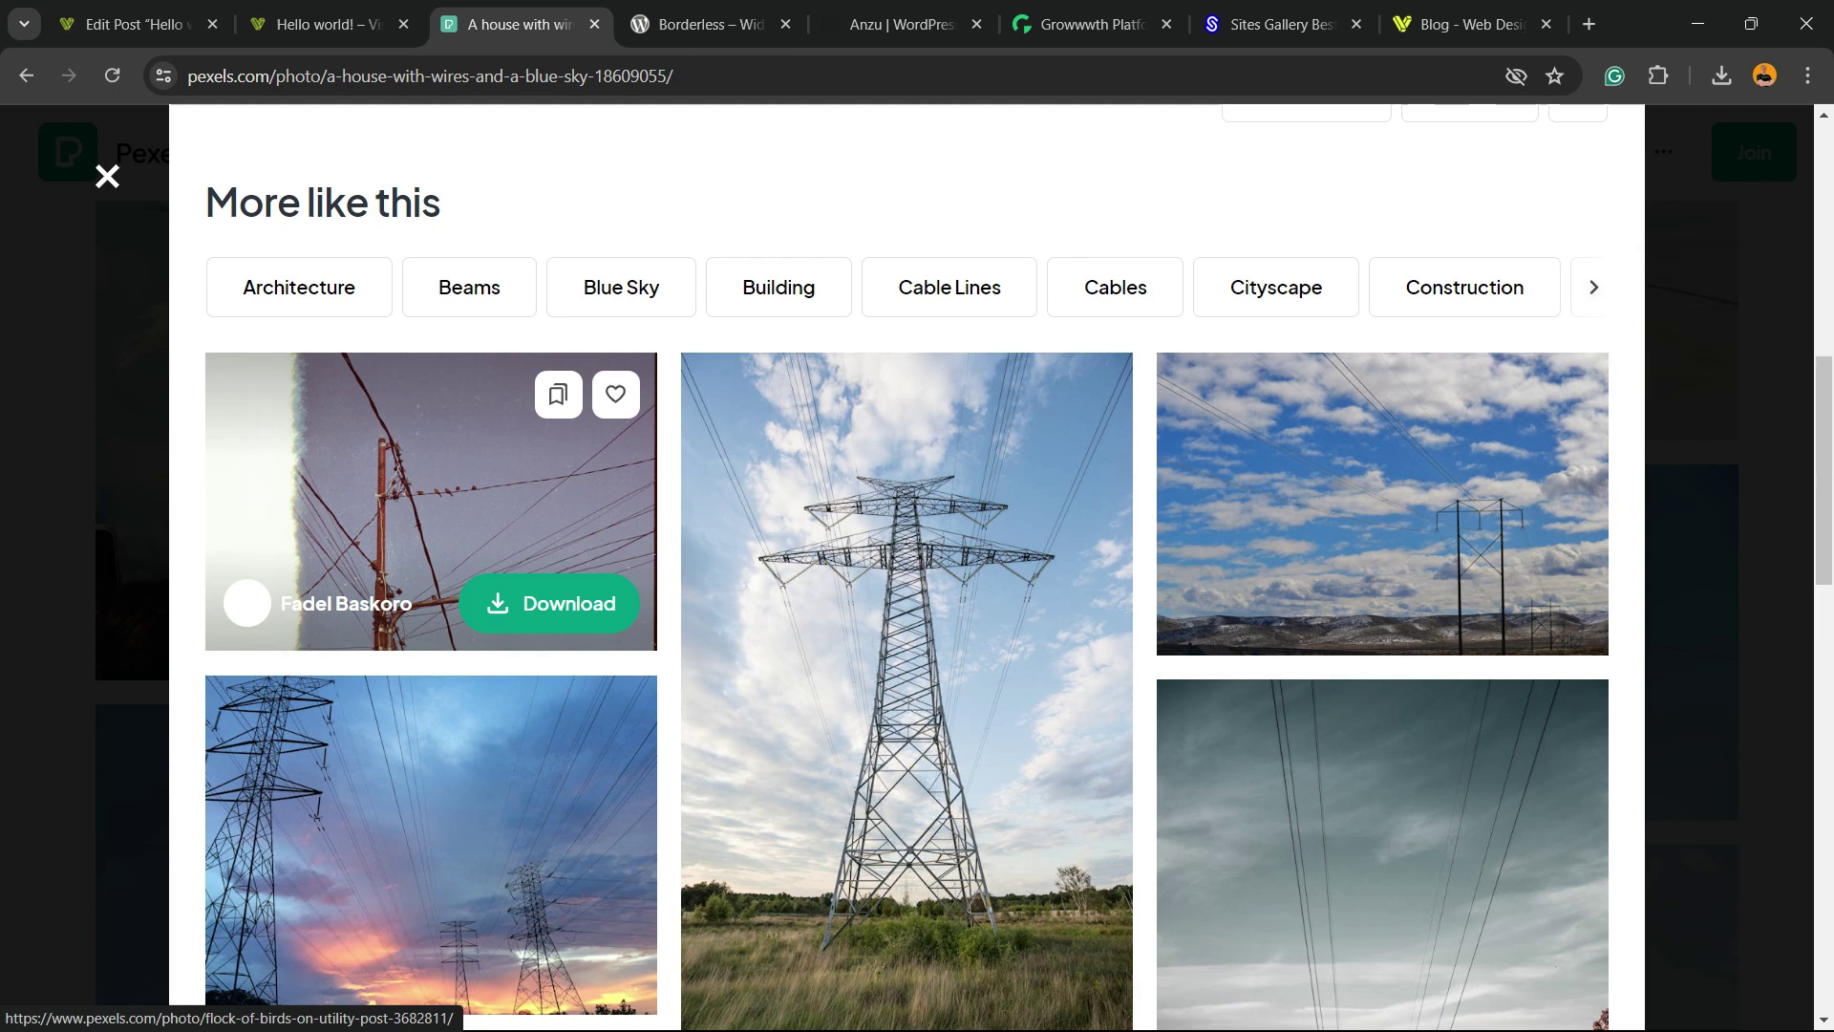
key(Escape)
scroll(413, 373, down, 8)
scroll(359, 382, down, 15)
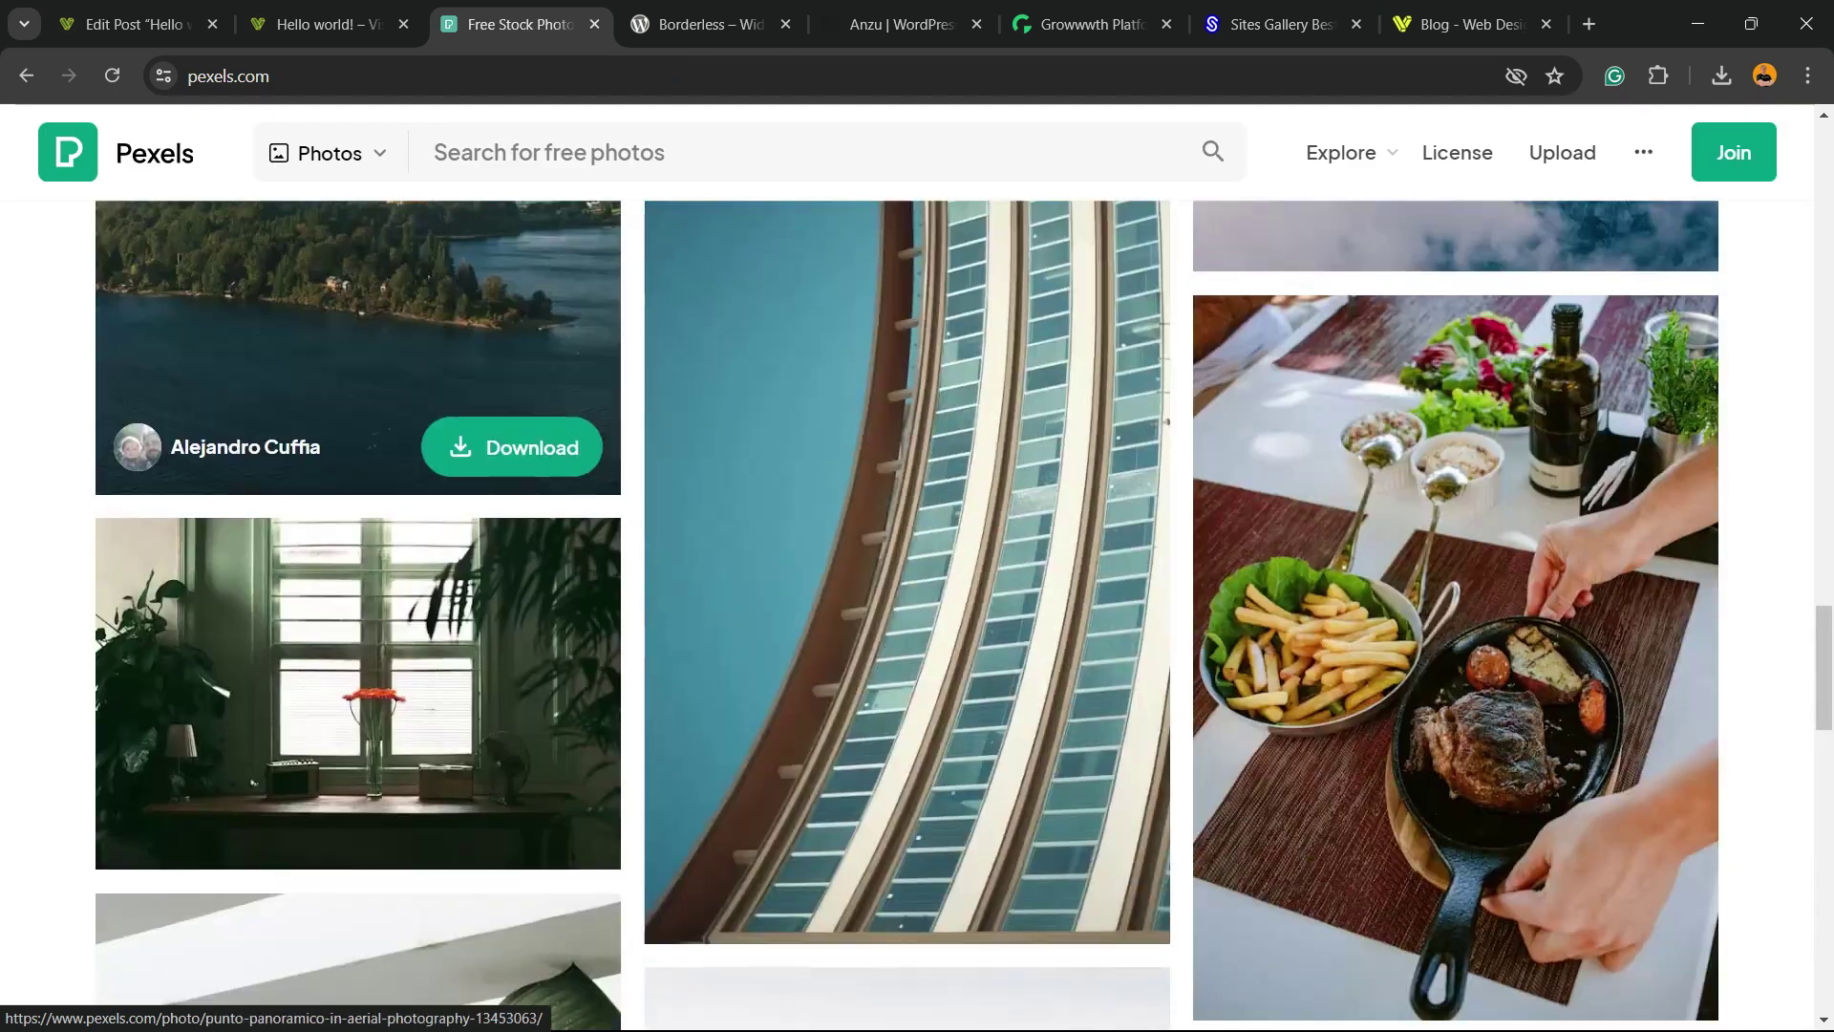
click(511, 821)
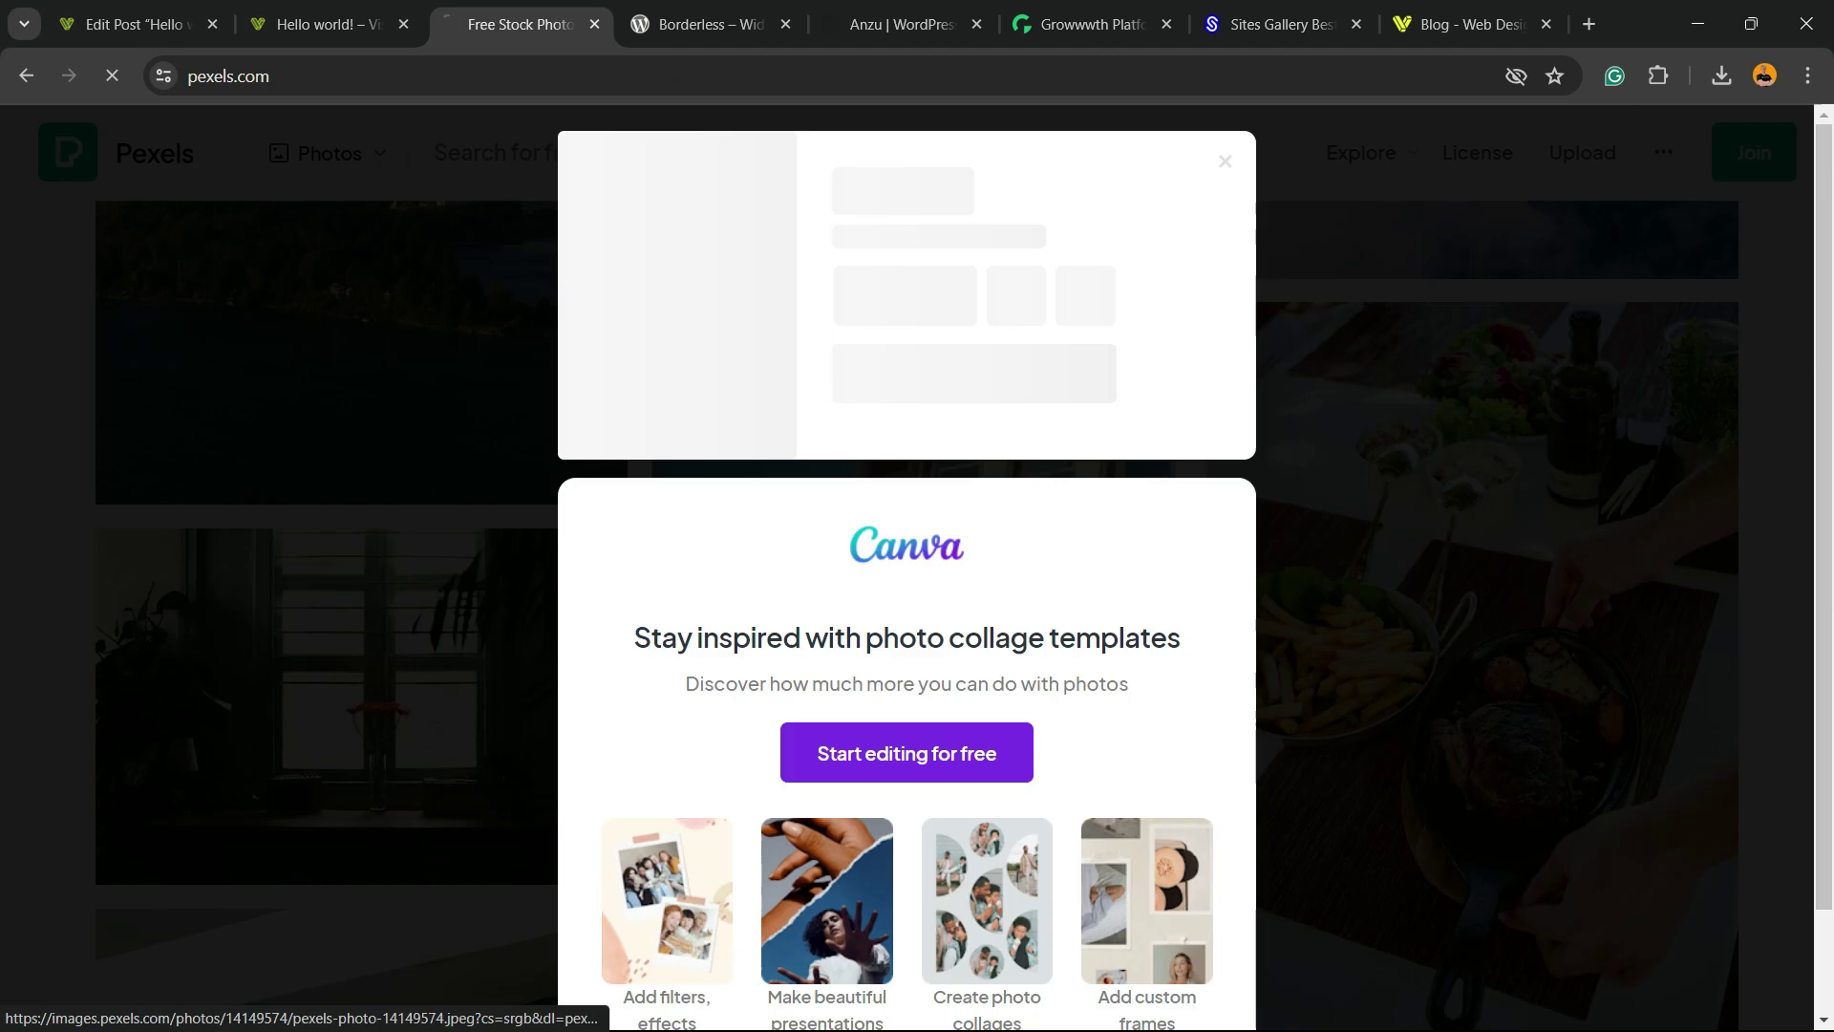
- Switch back to the post editor and upload the downloaded window photo into the Image block
click(325, 24)
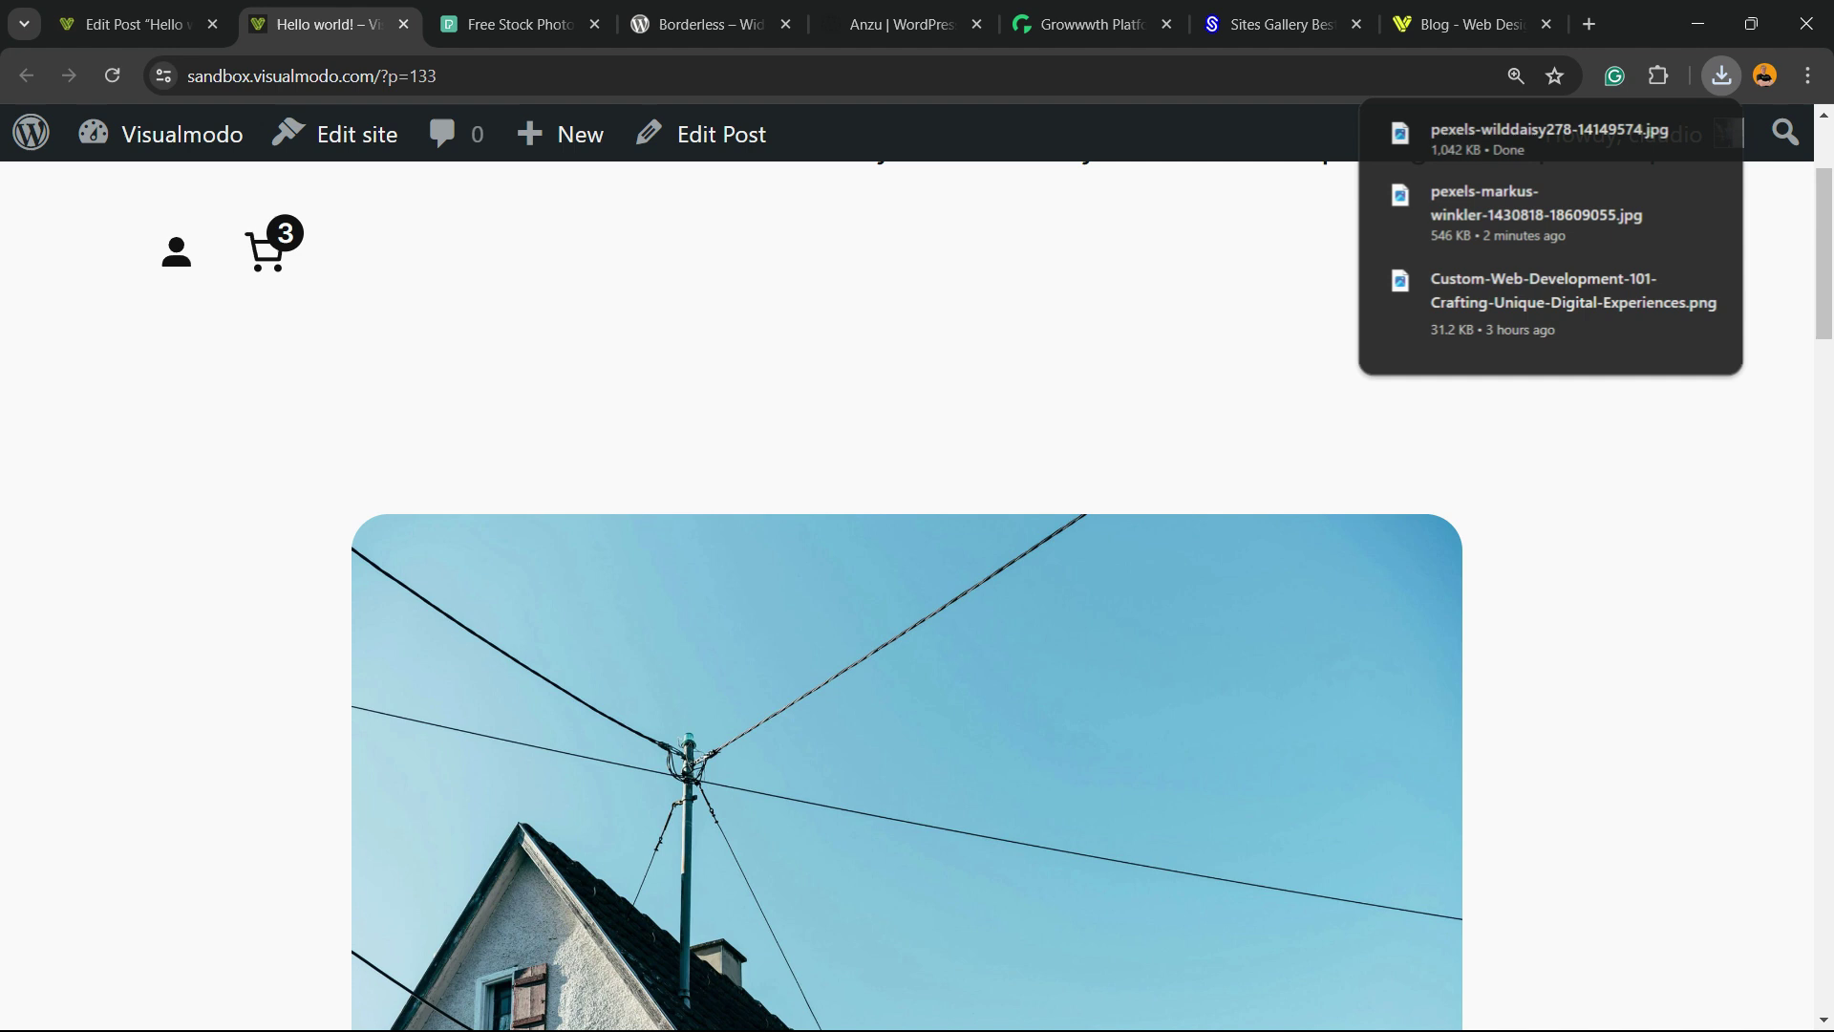
key(ctrl+shift+Tab)
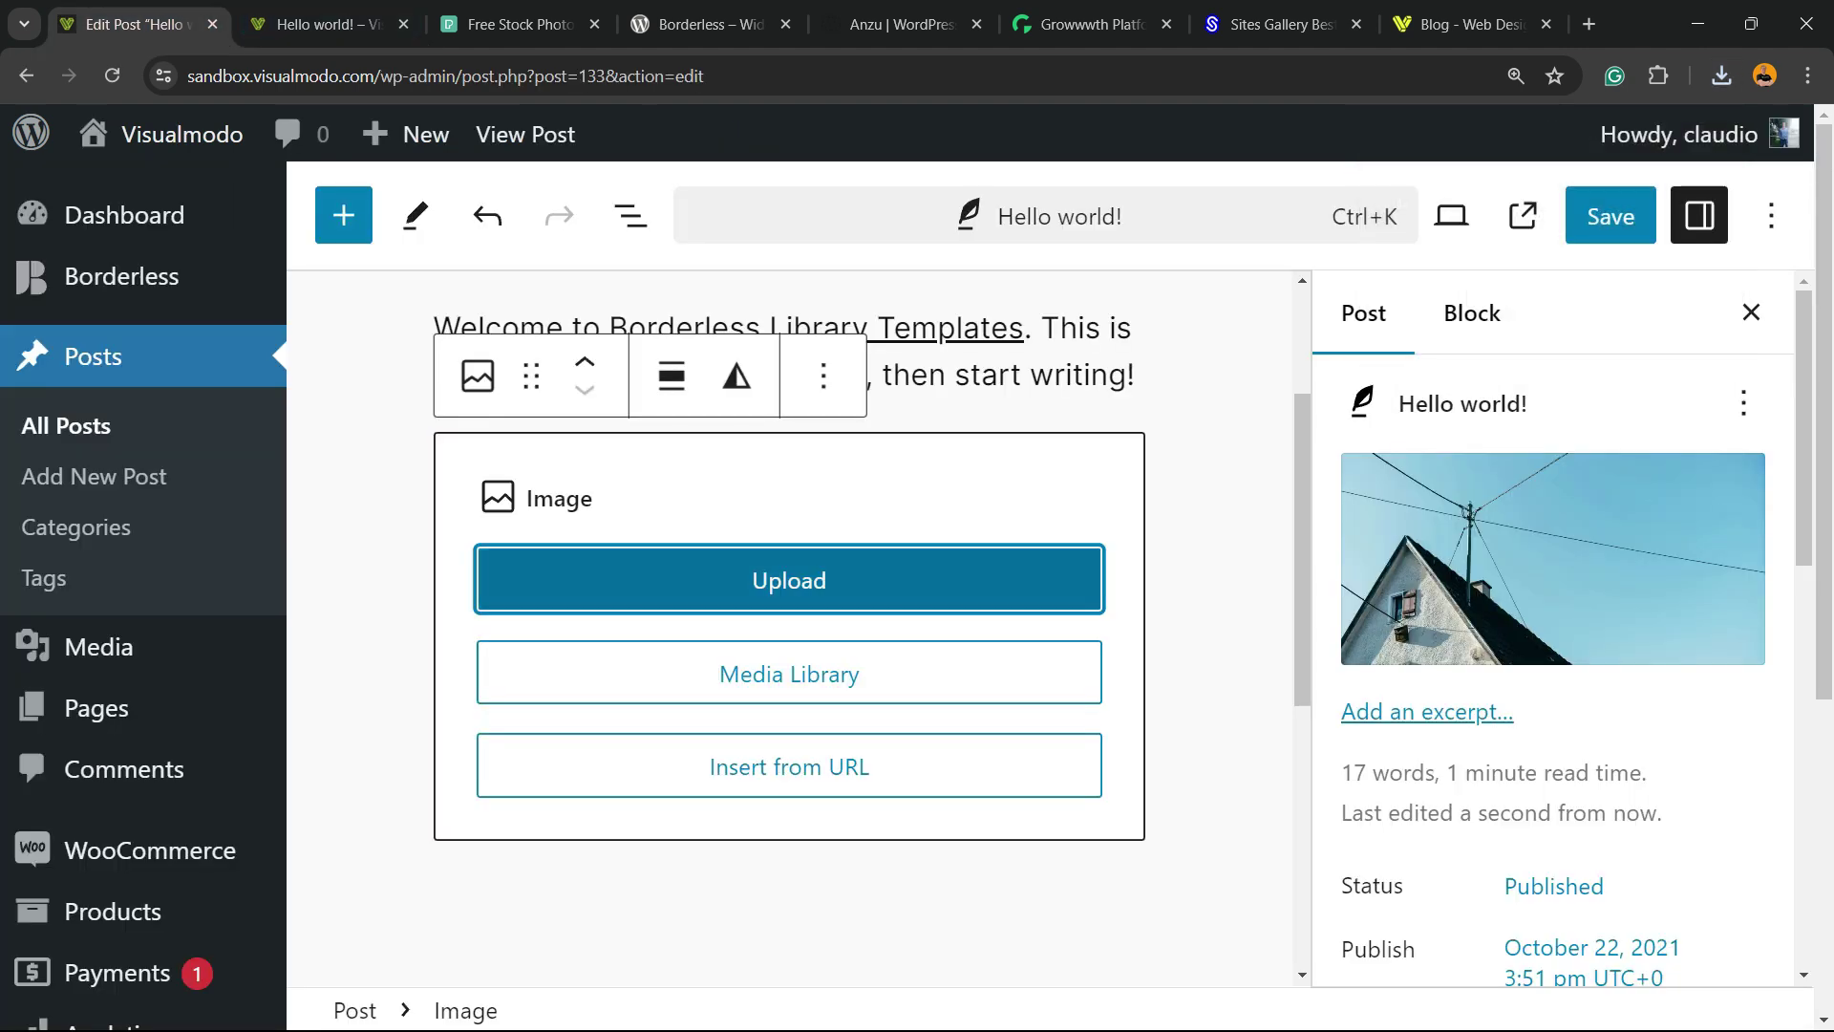
click(775, 580)
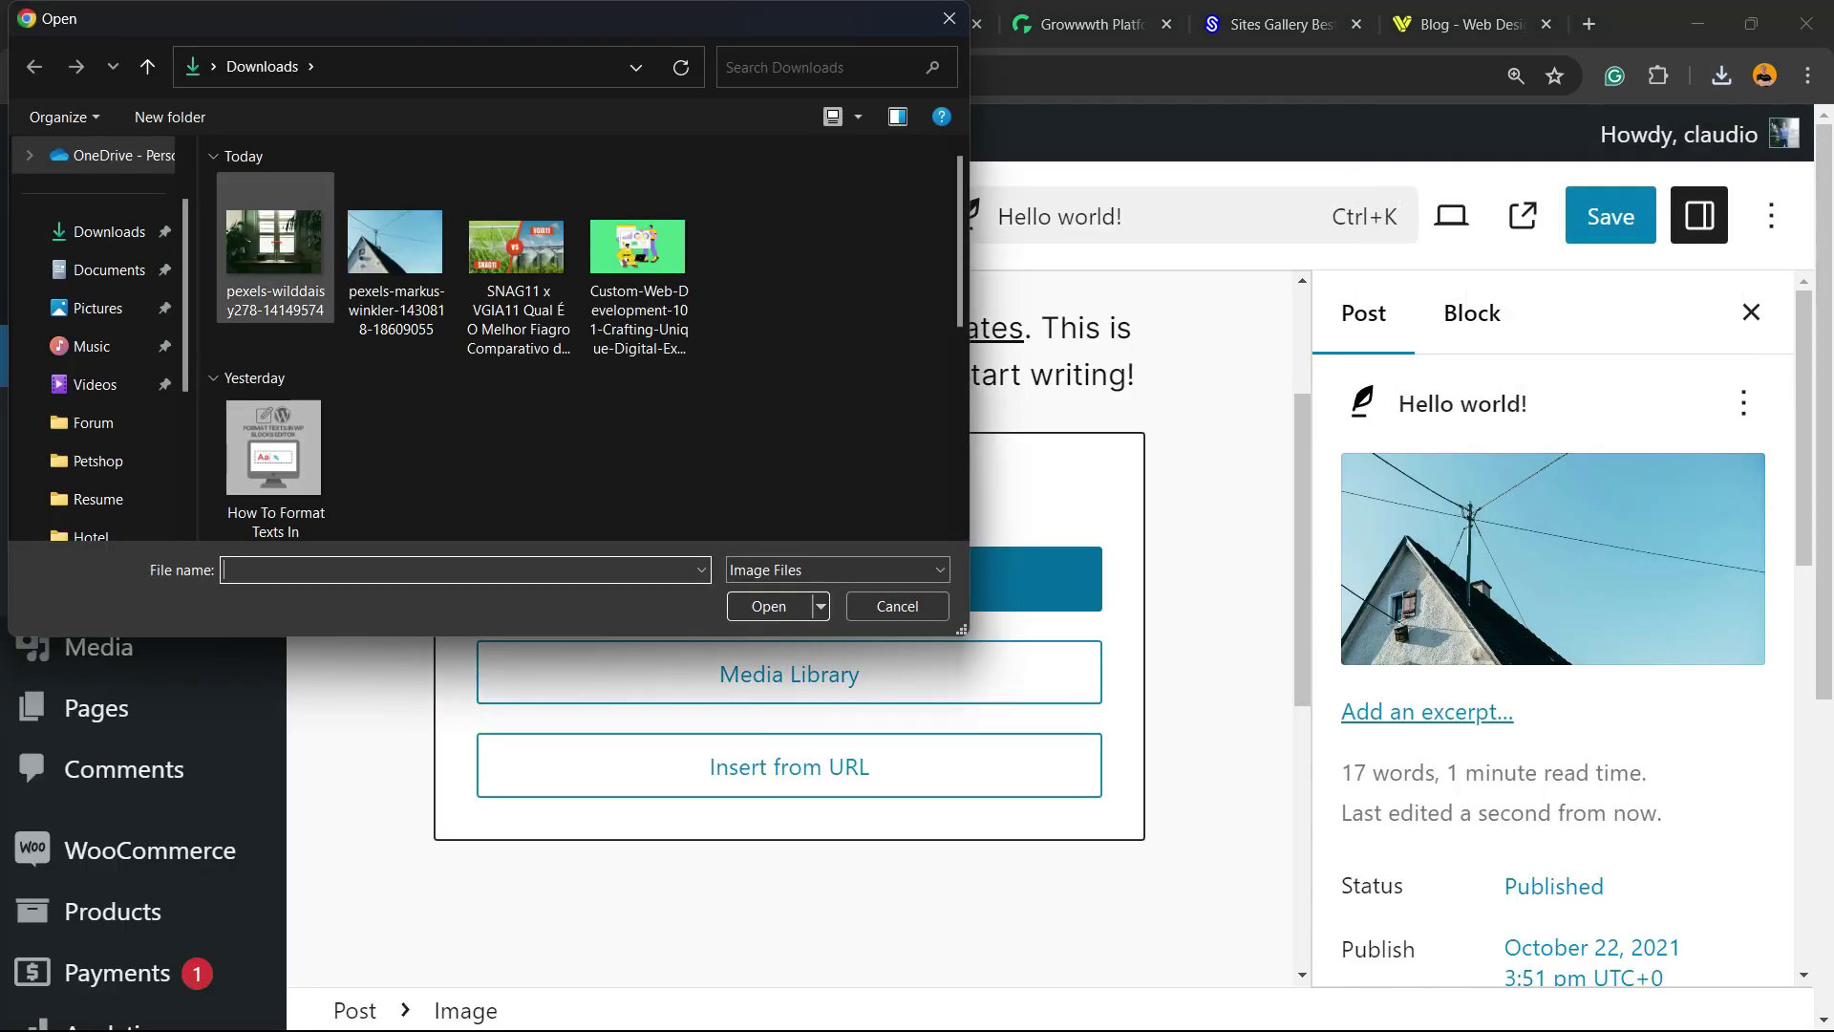
click(274, 246)
click(768, 606)
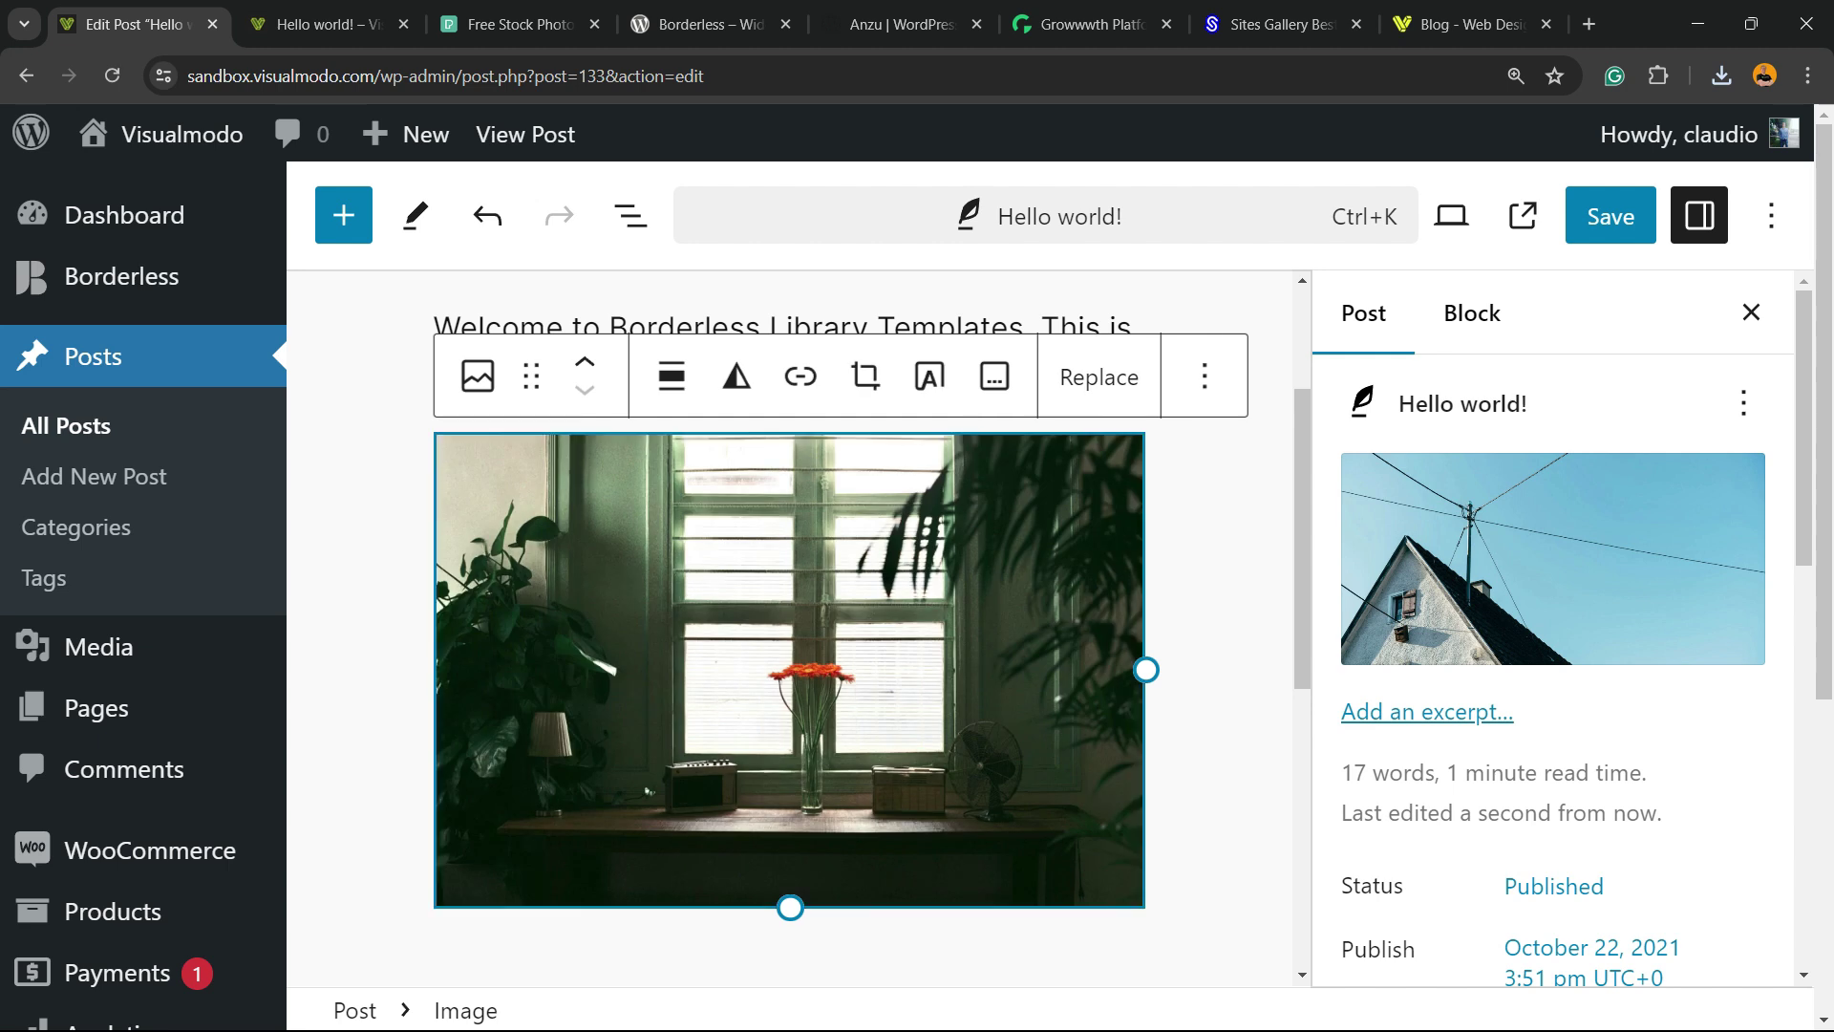
- Save the post with the window photo in its Image block
click(1610, 215)
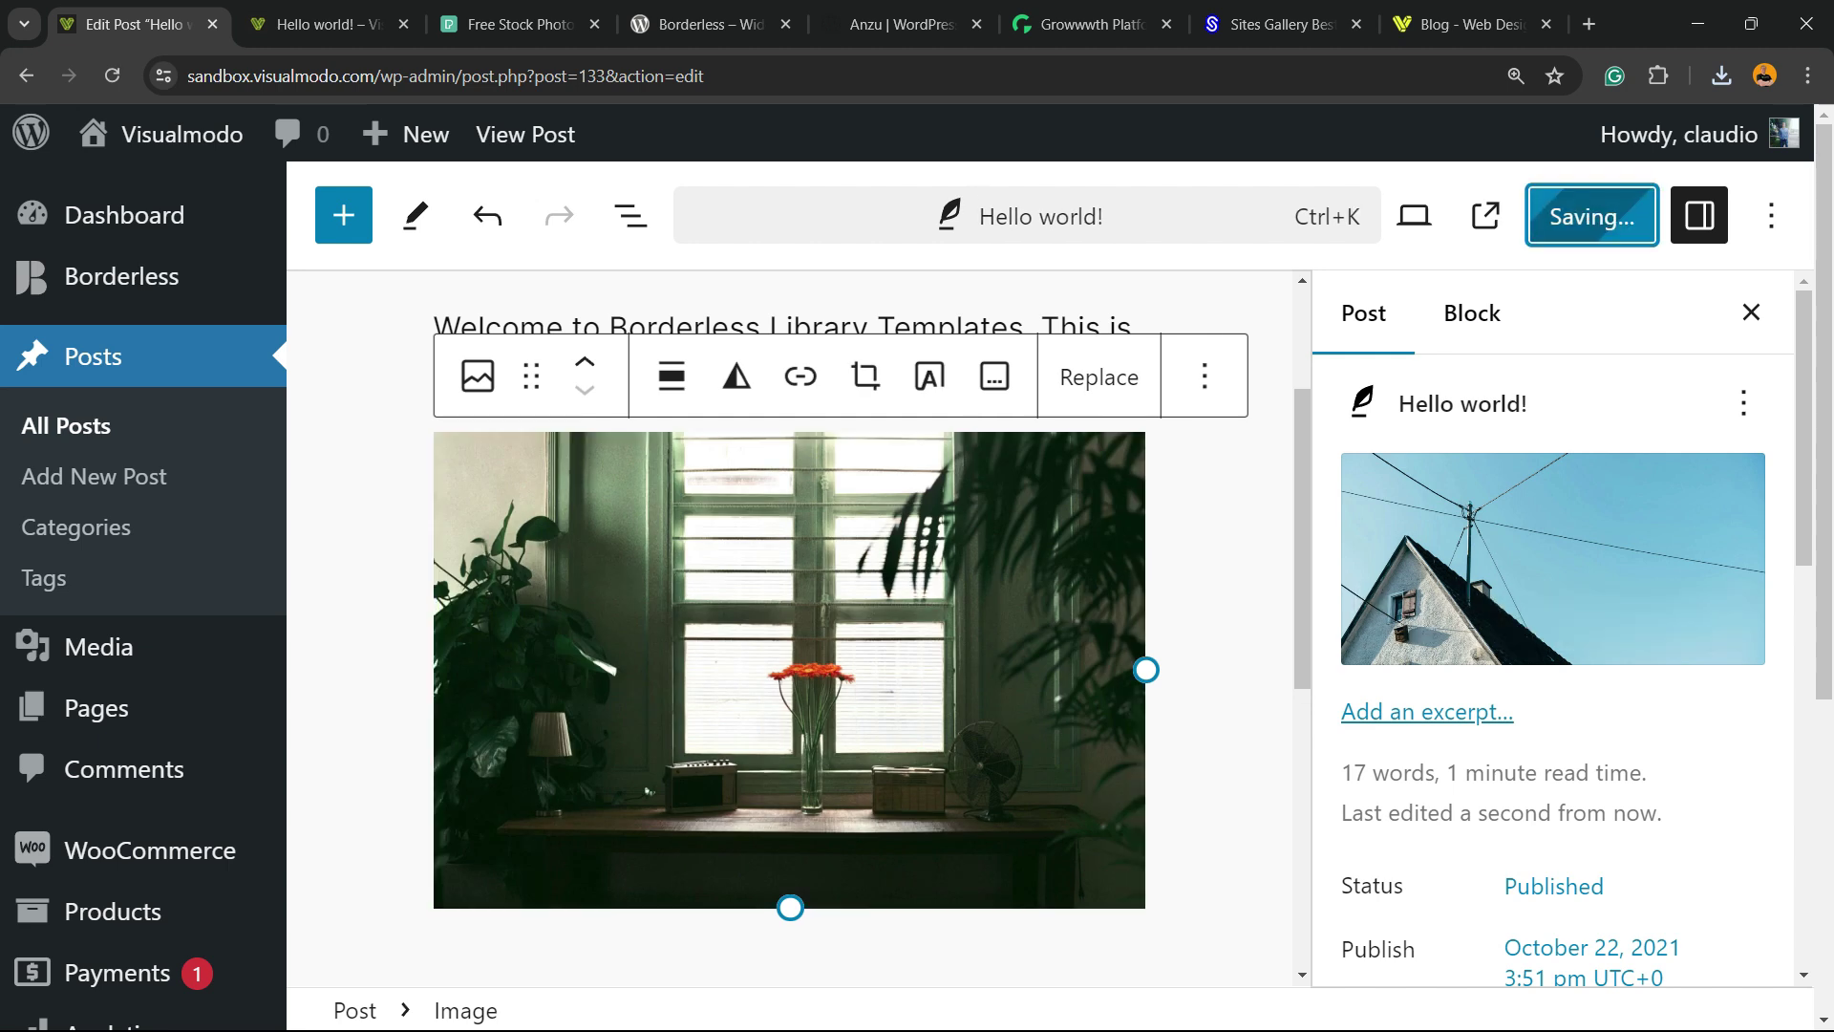
scroll(995, 376, up, 3)
- Switch to the published post and examine the featured image, the welcome text and the window photo below it
click(325, 24)
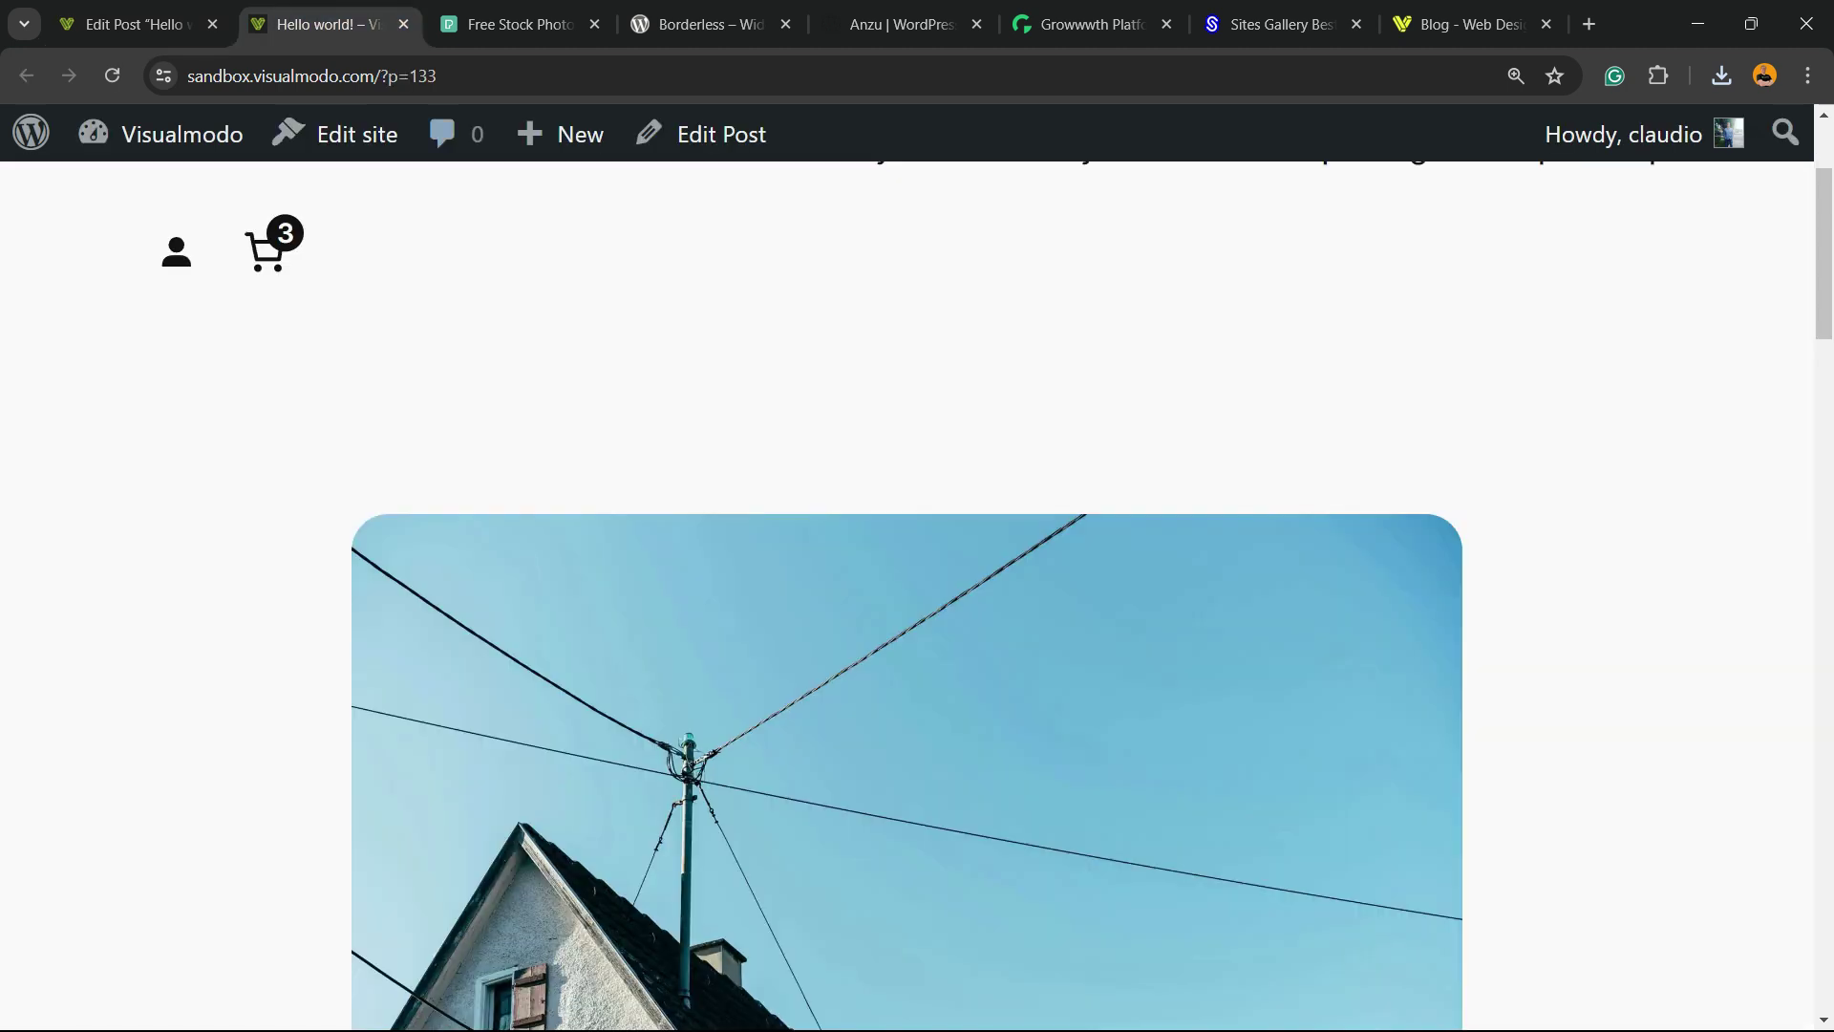
scroll(906, 592, down, 14)
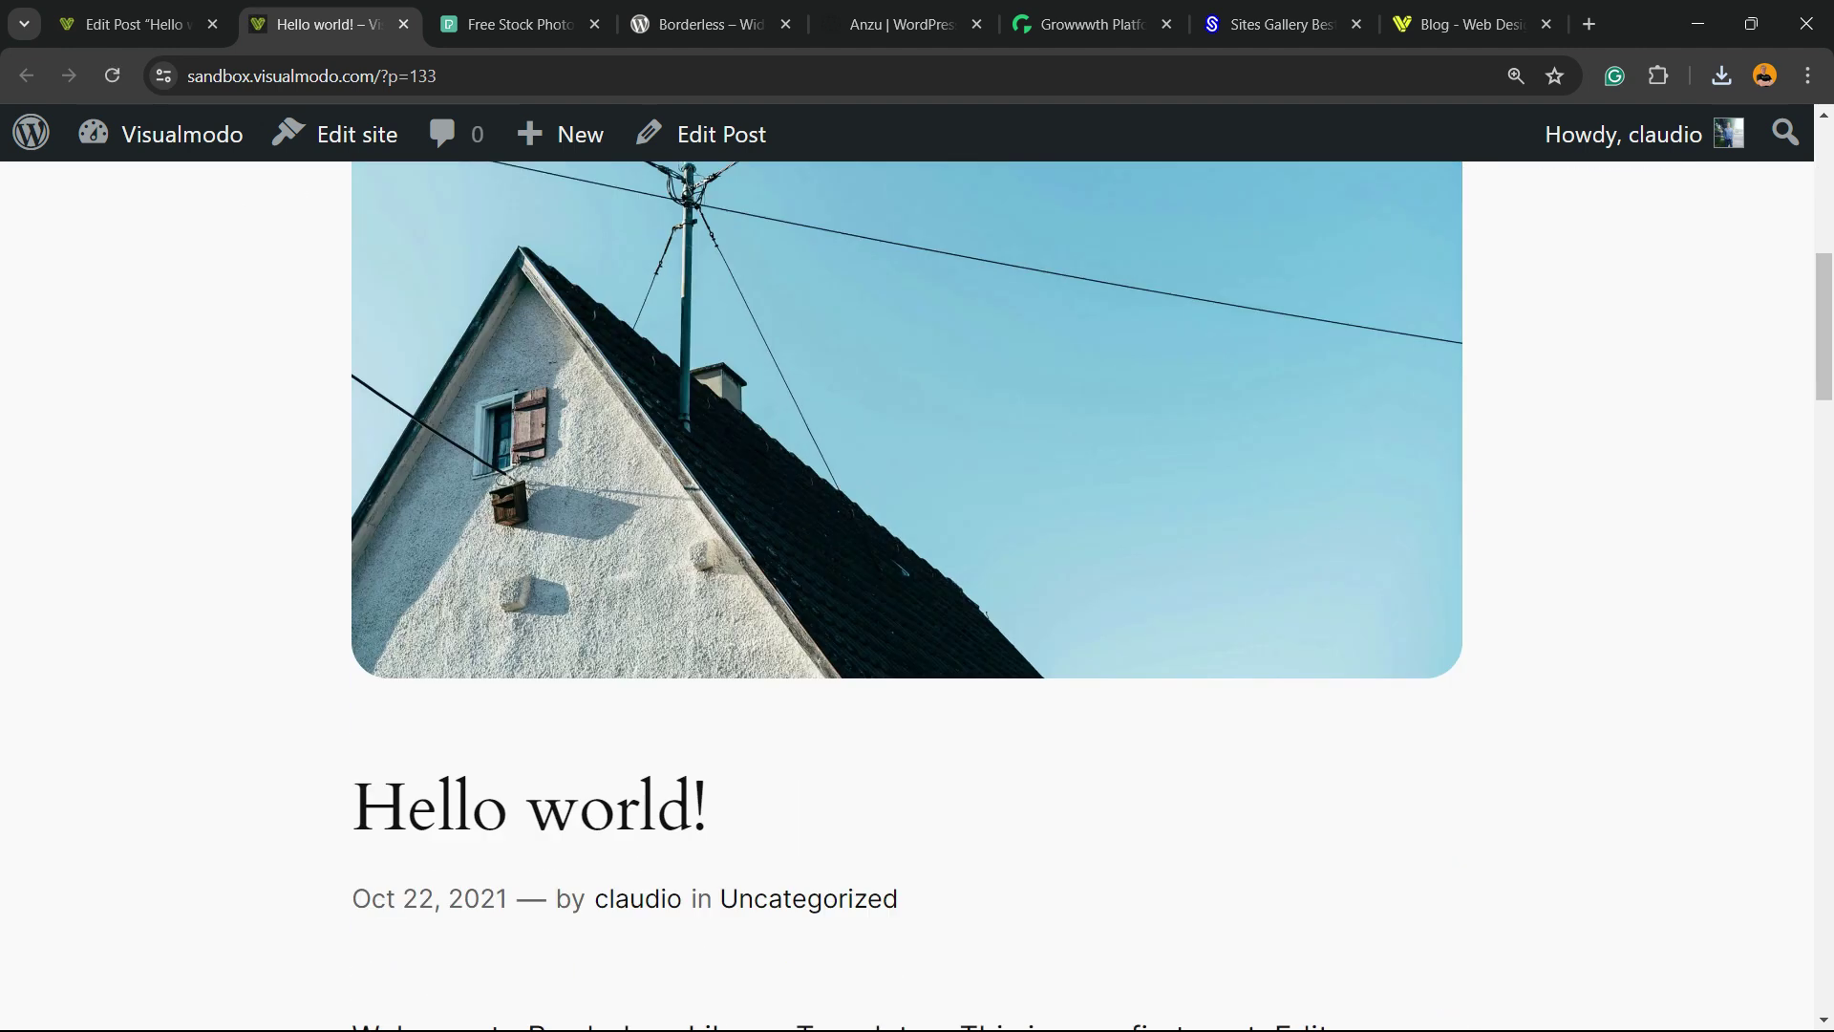
scroll(907, 592, down, 2)
scroll(906, 593, up, 2)
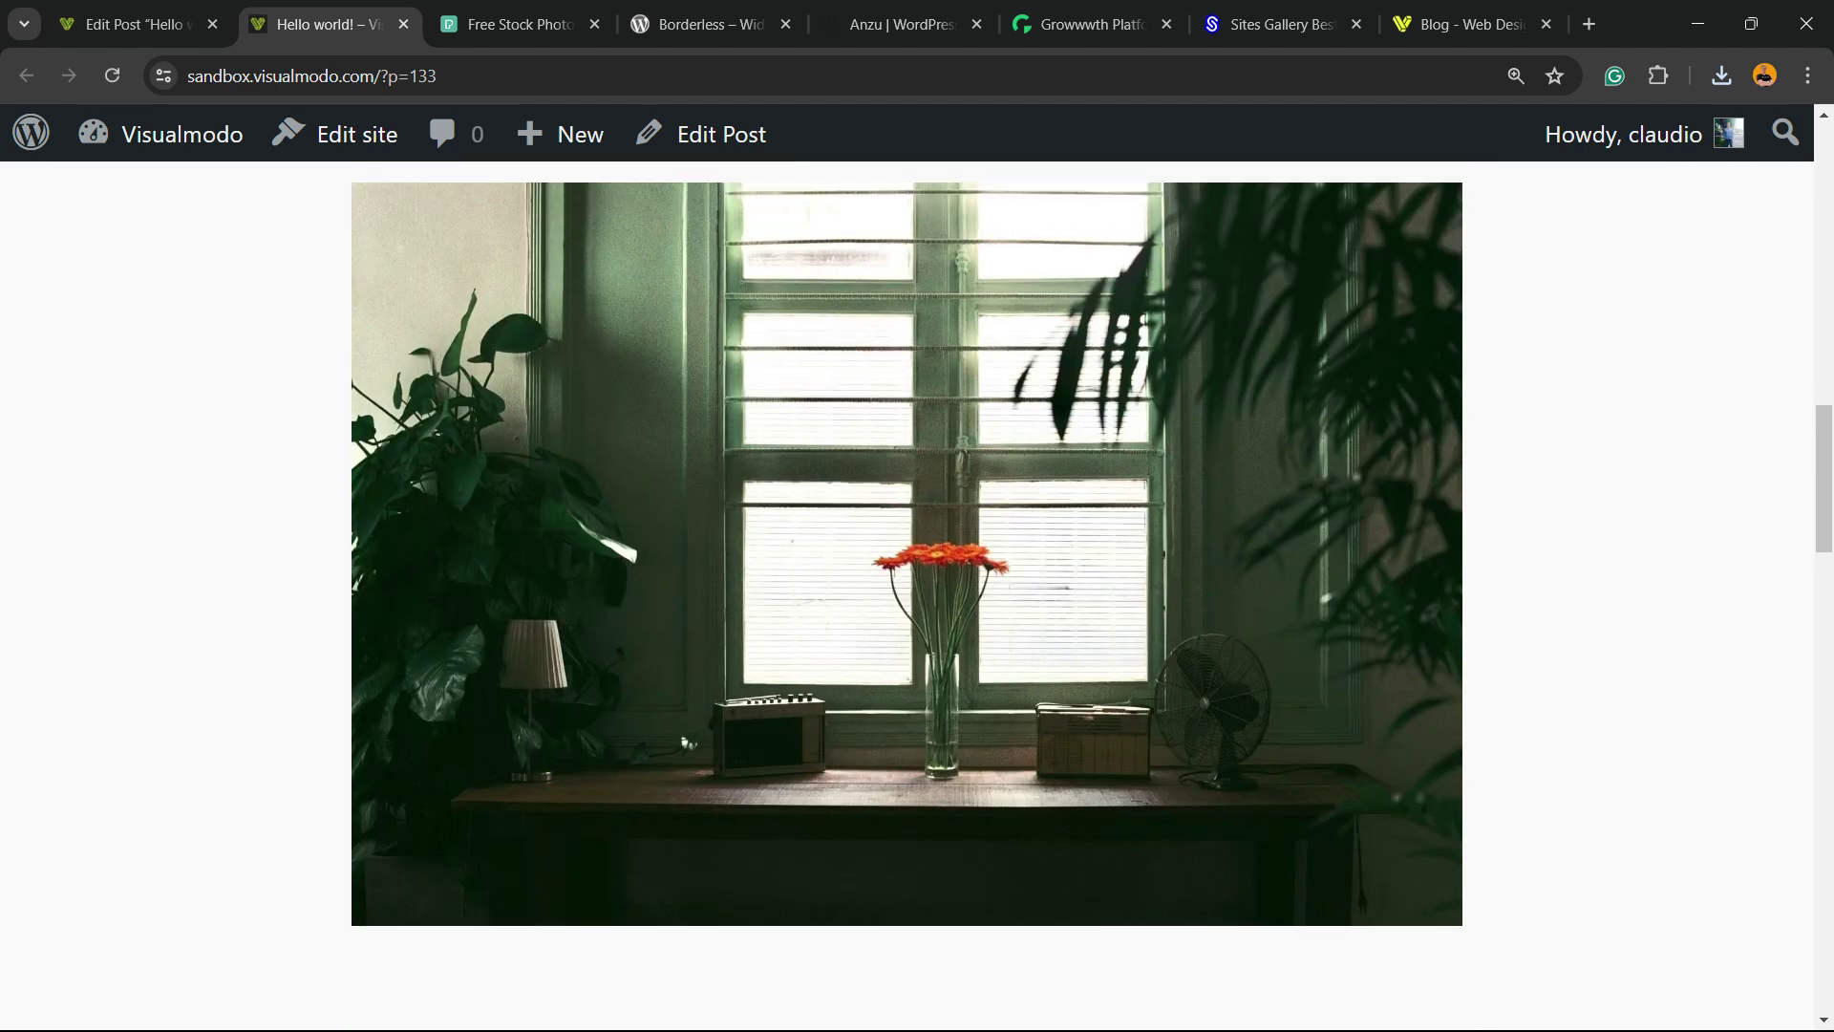
scroll(906, 592, up, 2)
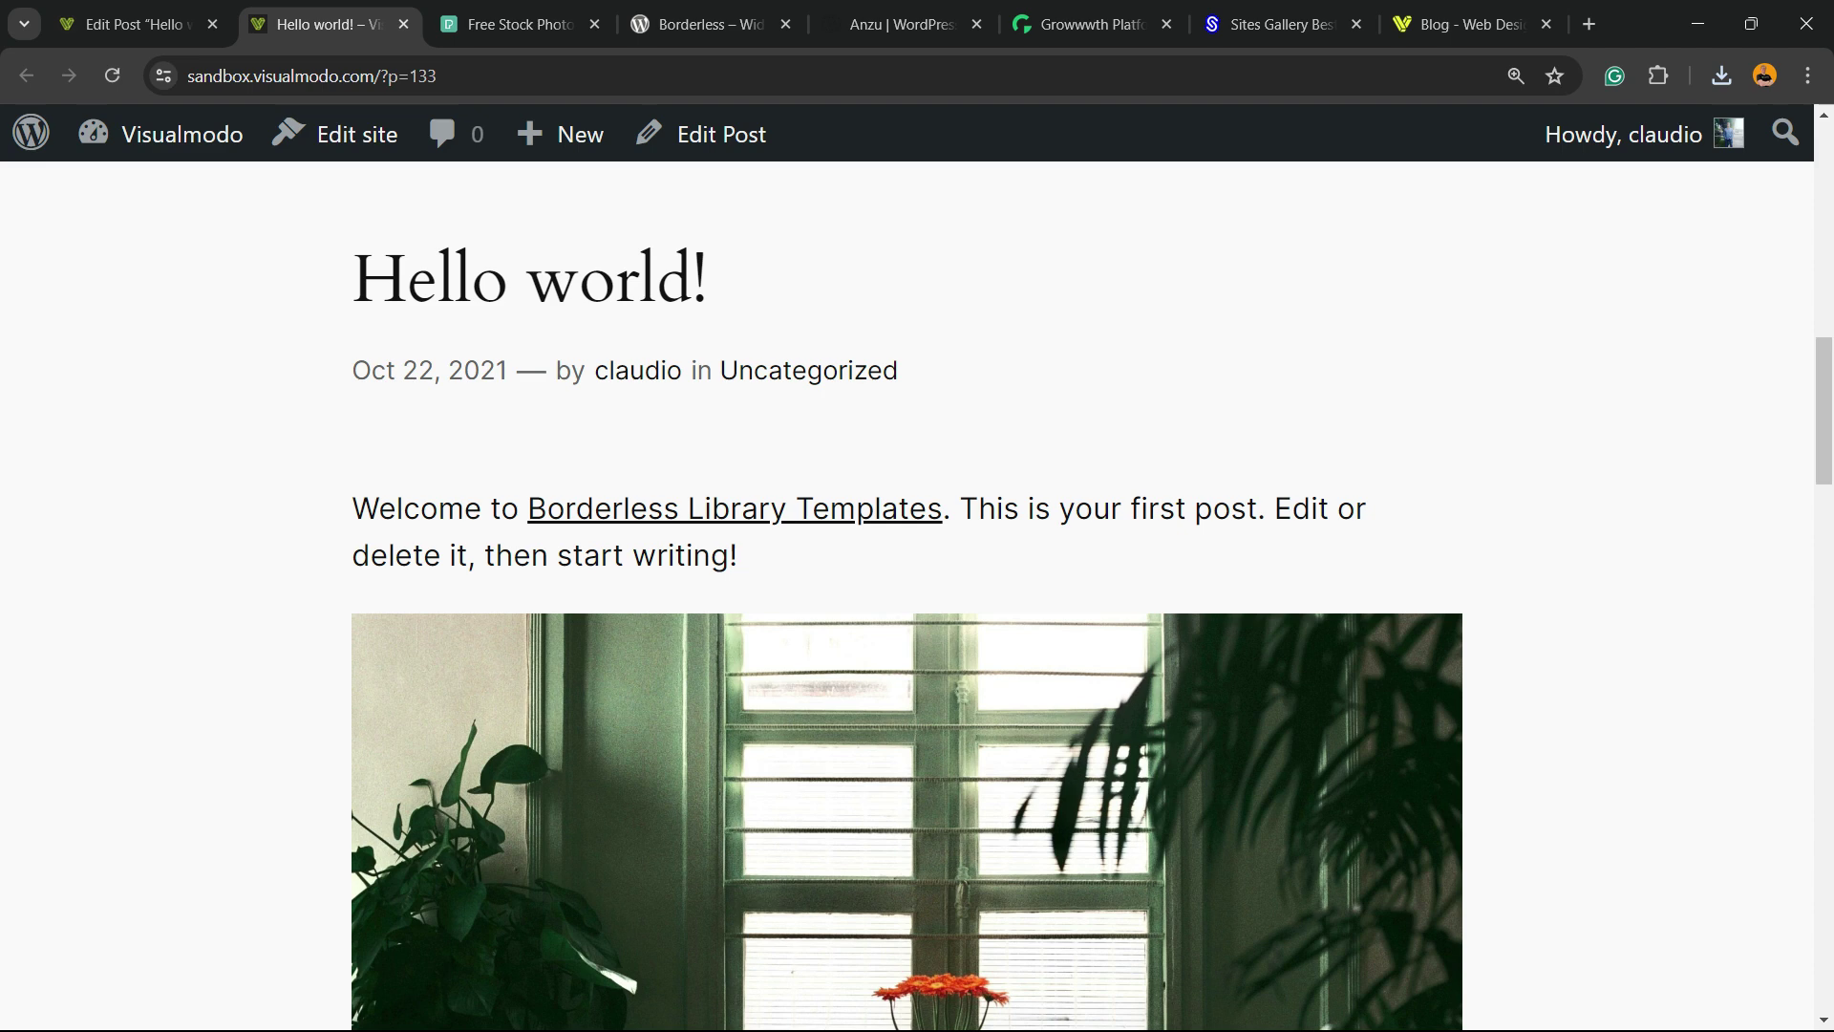
scroll(907, 592, down, 15)
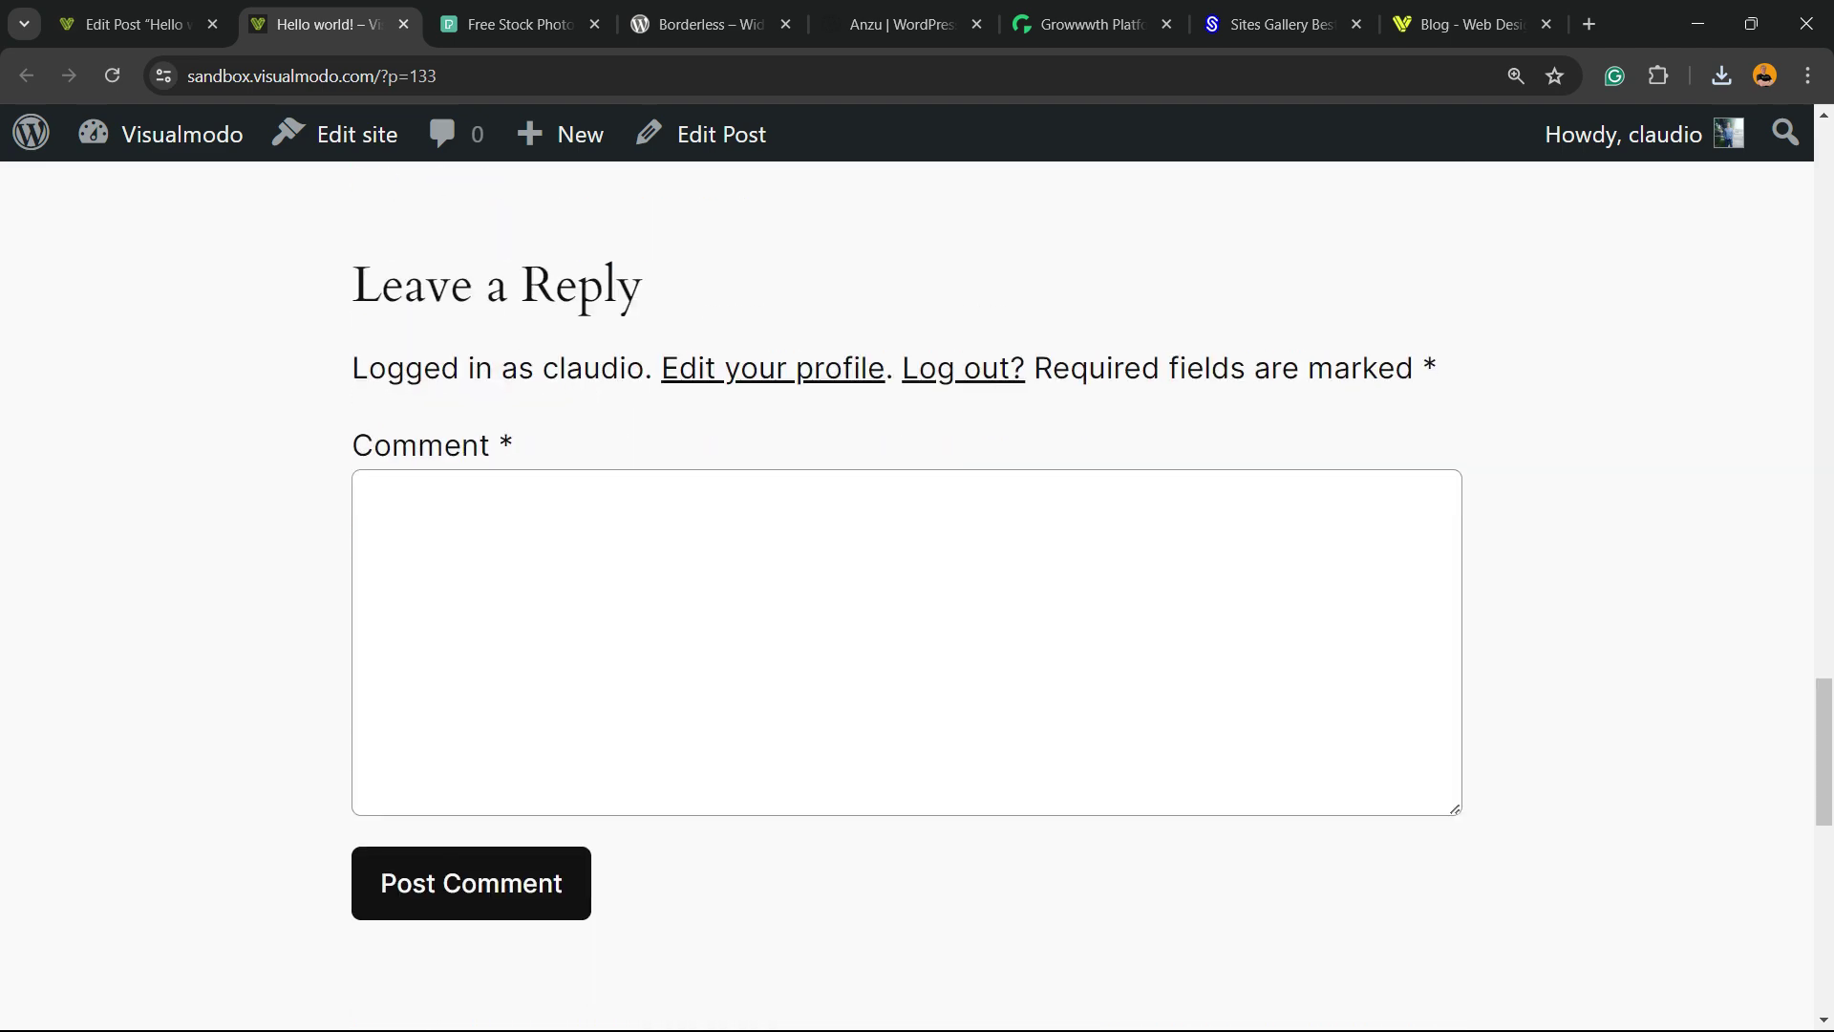
scroll(906, 592, up, 12)
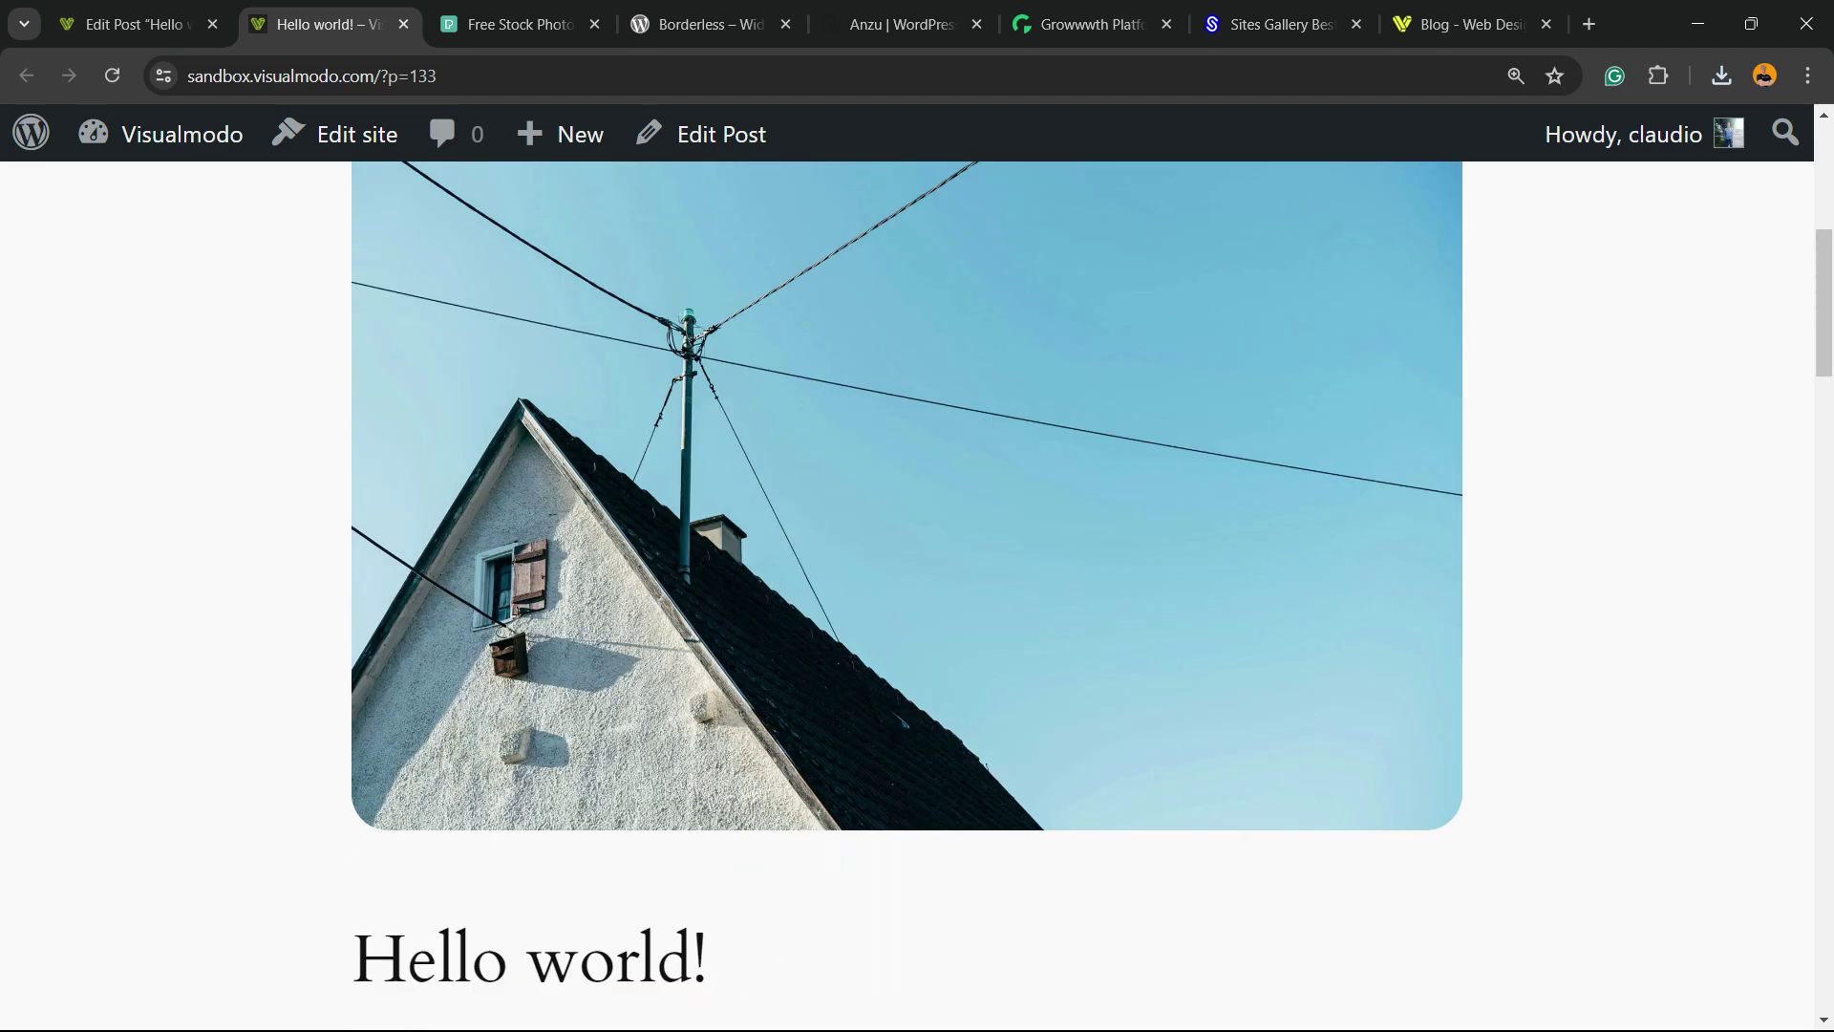
scroll(859, 608, up, 4)
scroll(860, 608, down, 8)
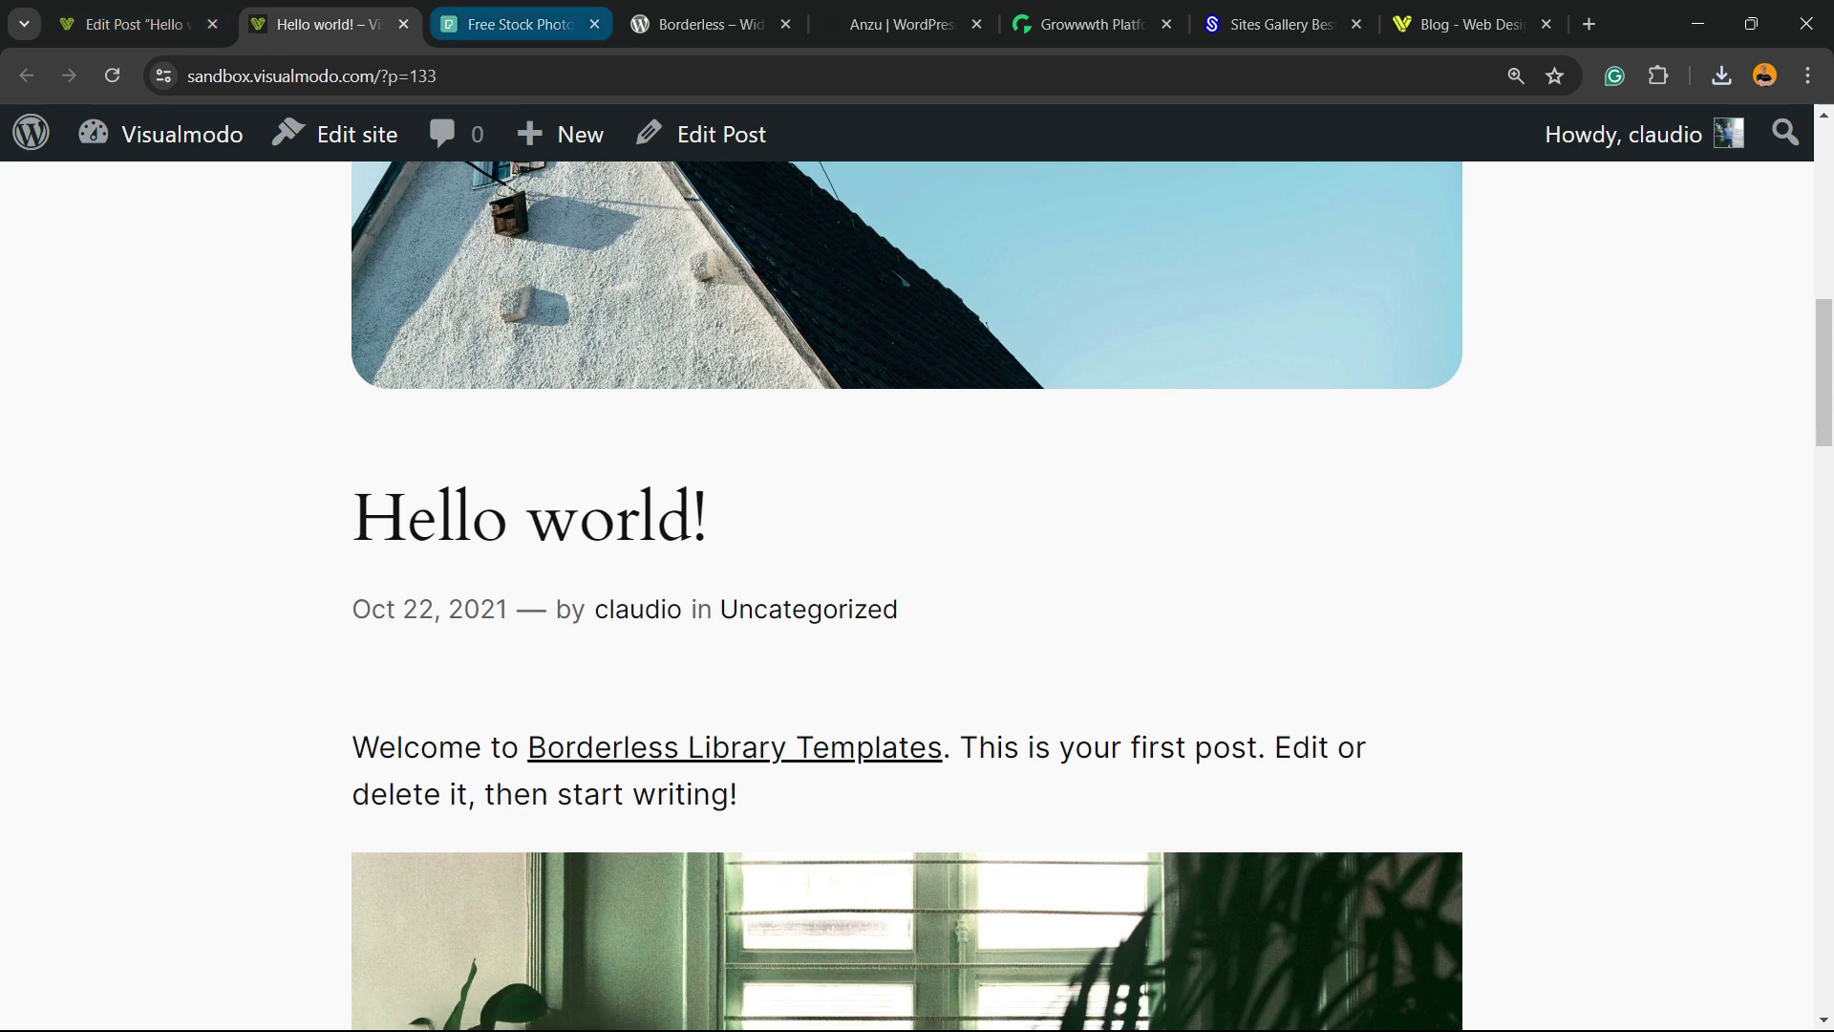
- Examine the Borderless plugin page and the Anzu theme page on WordPress.org, including their names and details
click(702, 23)
scroll(917, 573, down, 3)
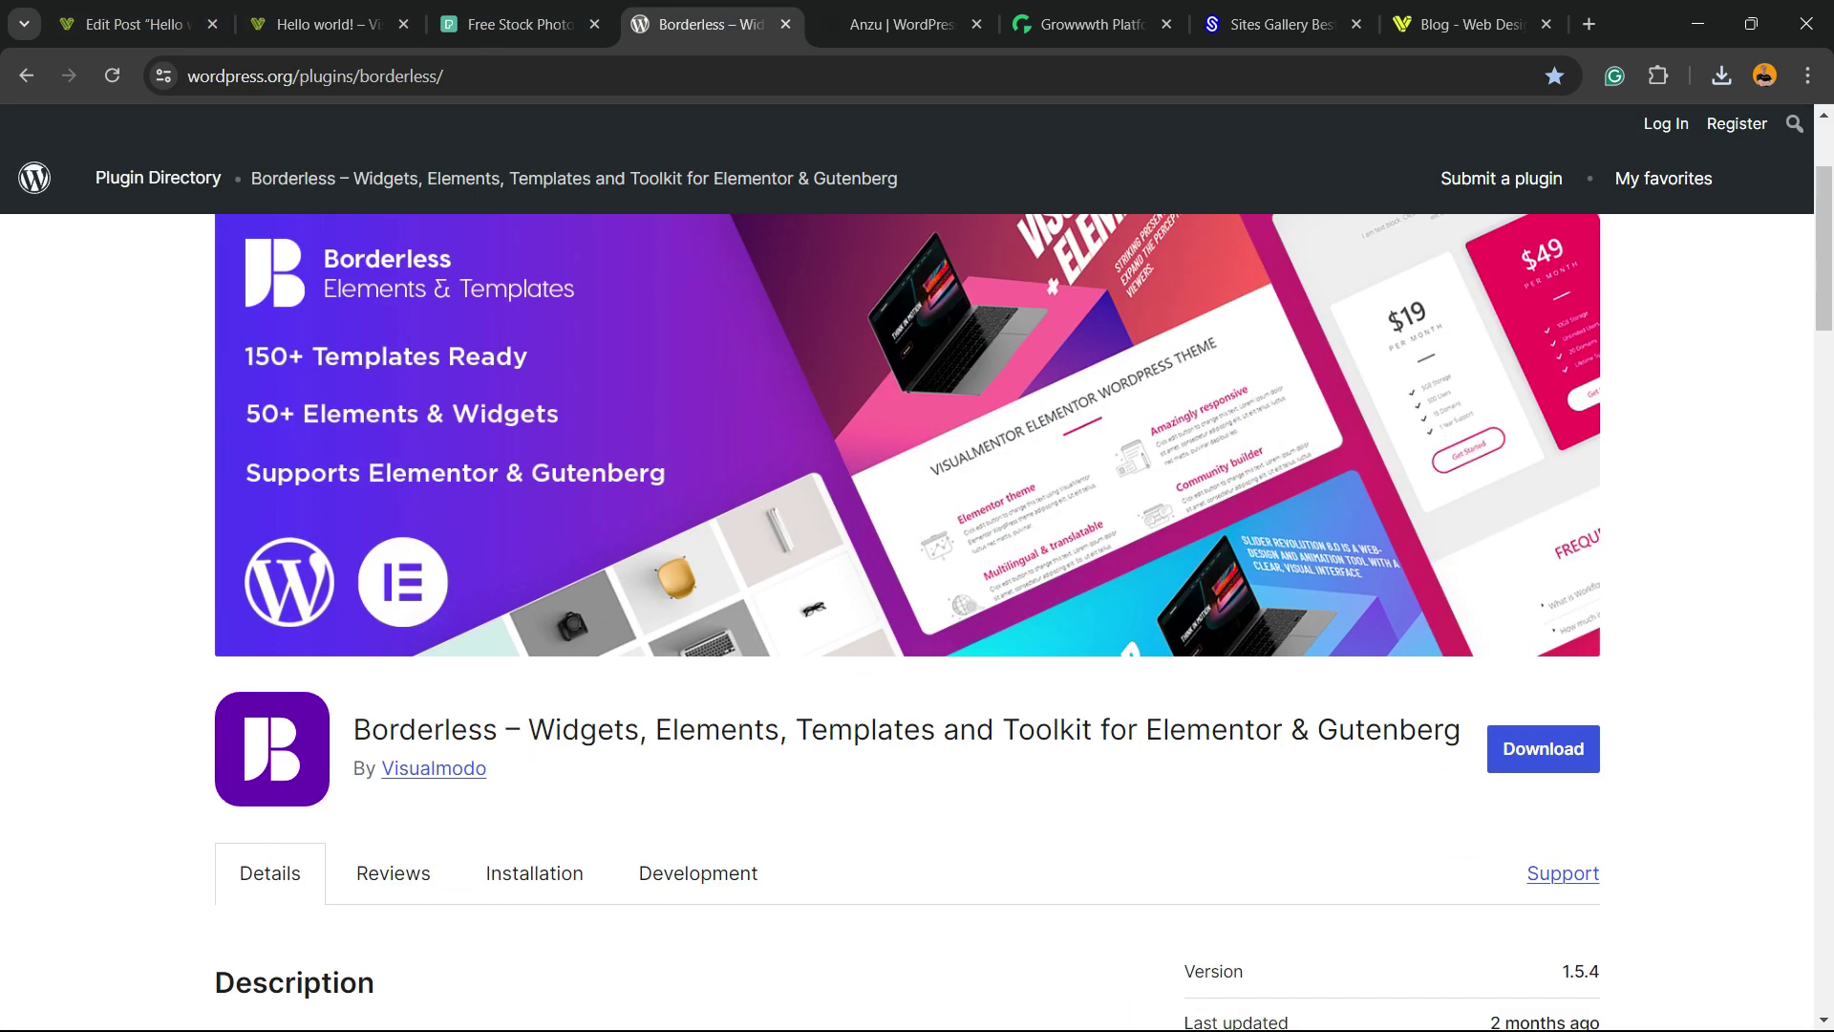
drag(353, 768, 486, 768)
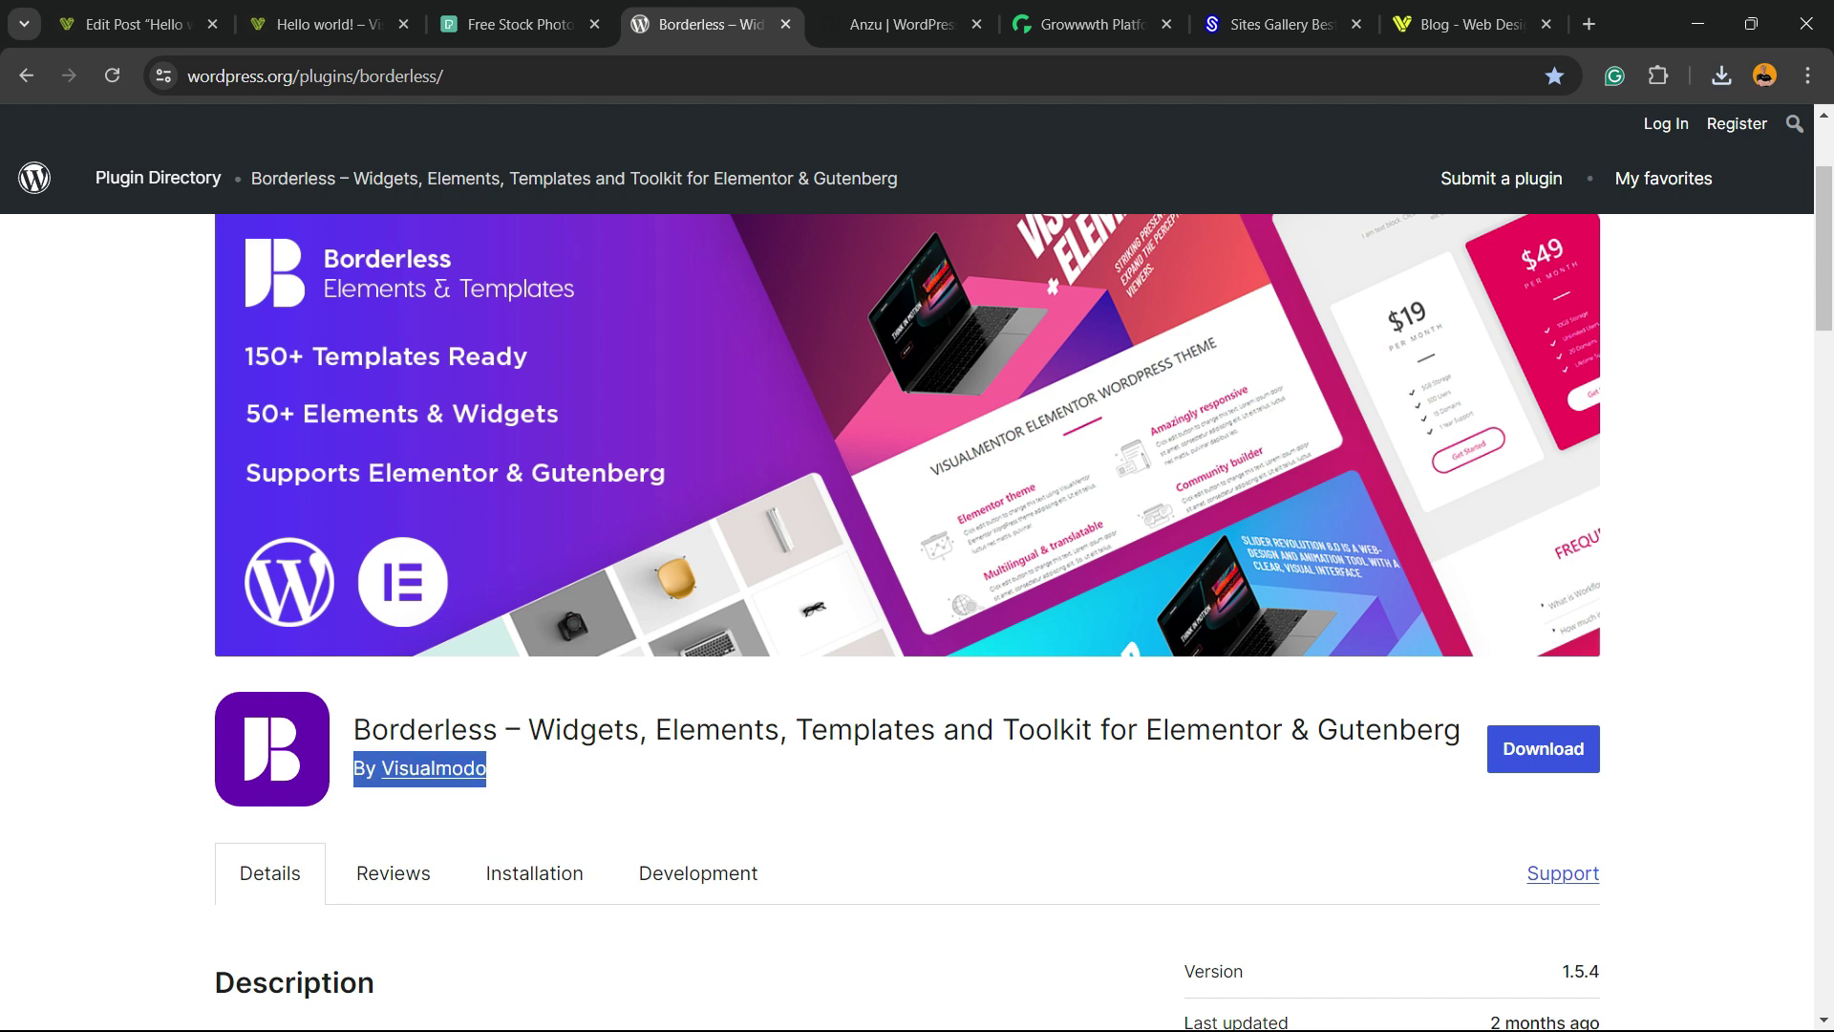
double_click(717, 728)
scroll(716, 729, down, 3)
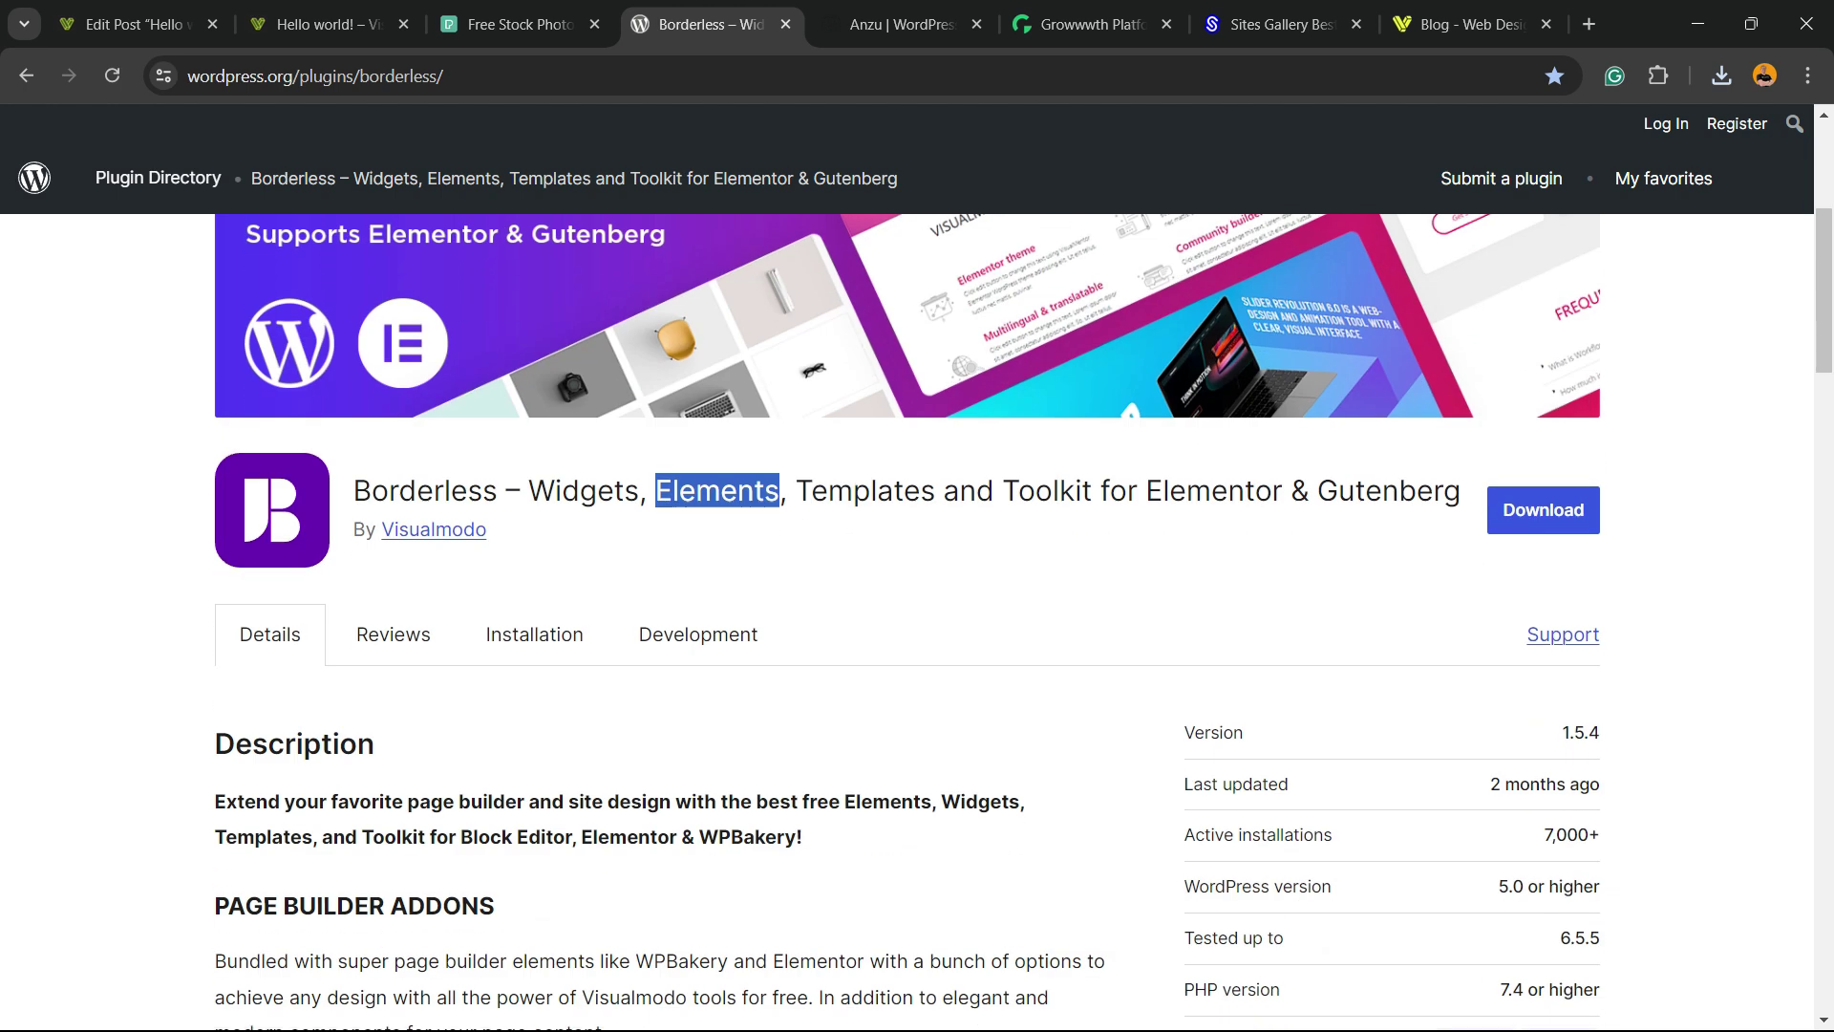
scroll(917, 620, down, 3)
key(ctrl+Tab)
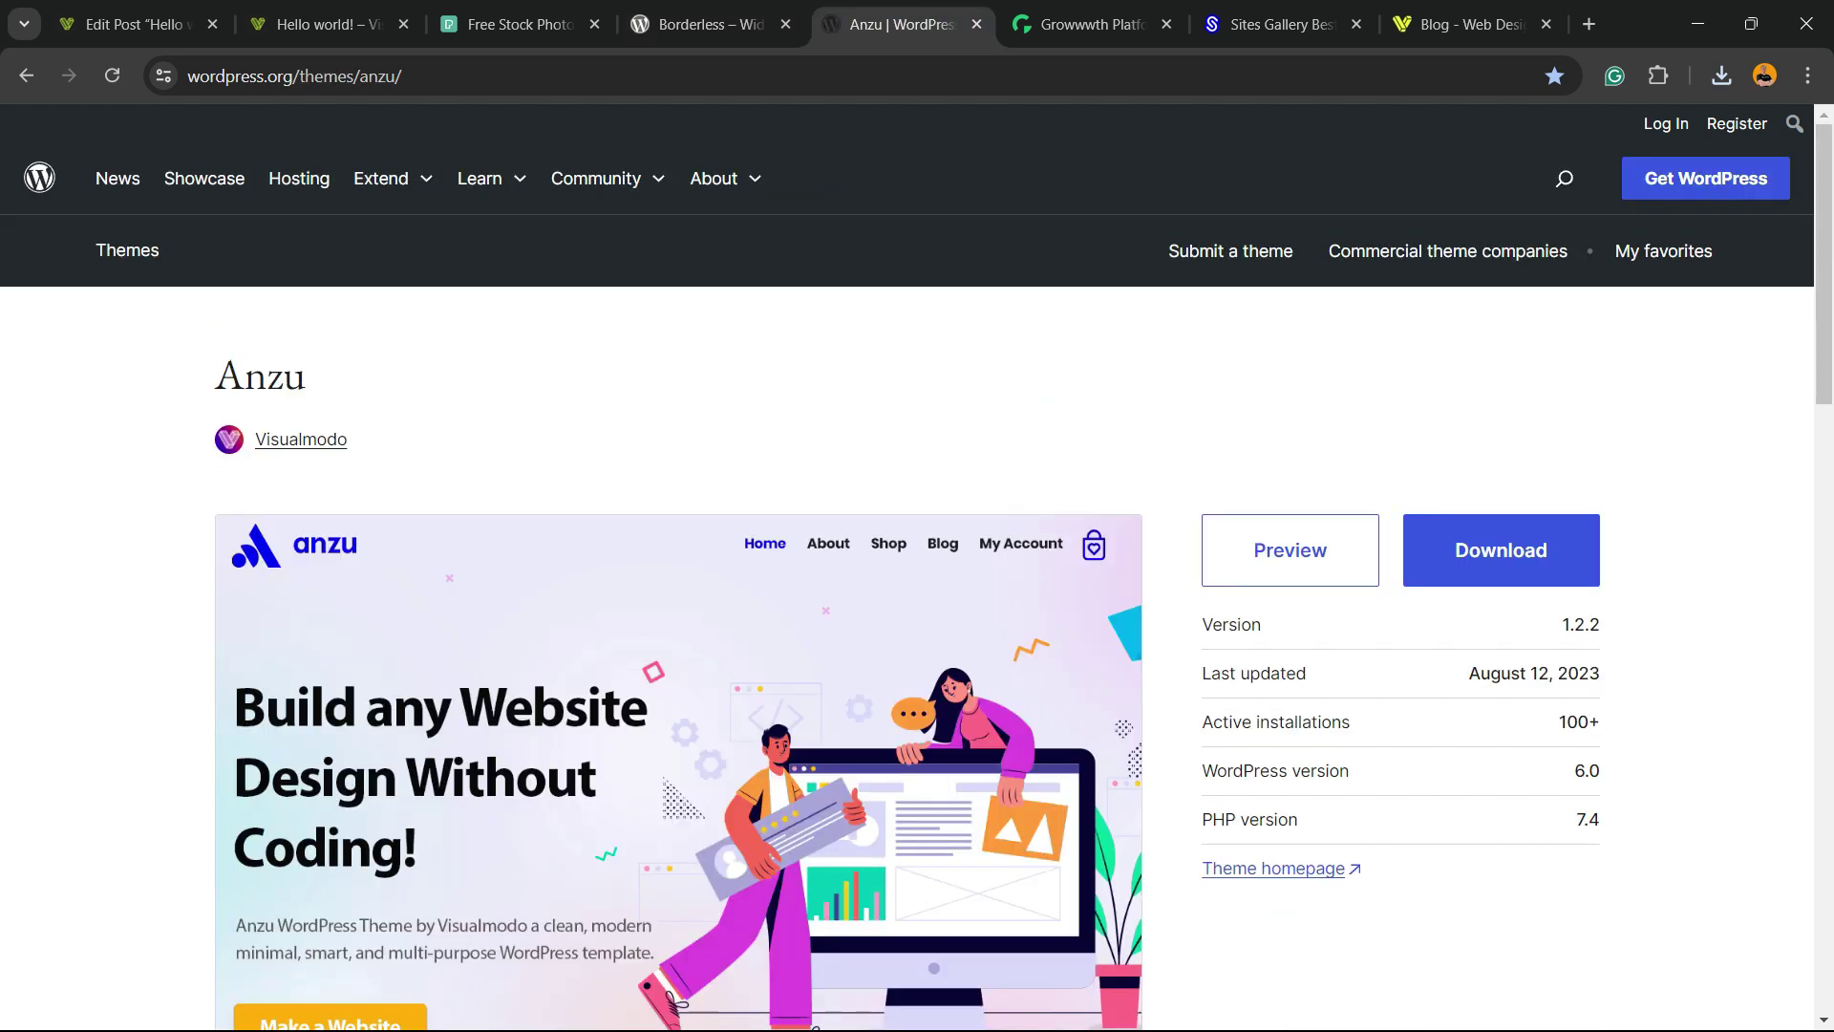
double_click(260, 375)
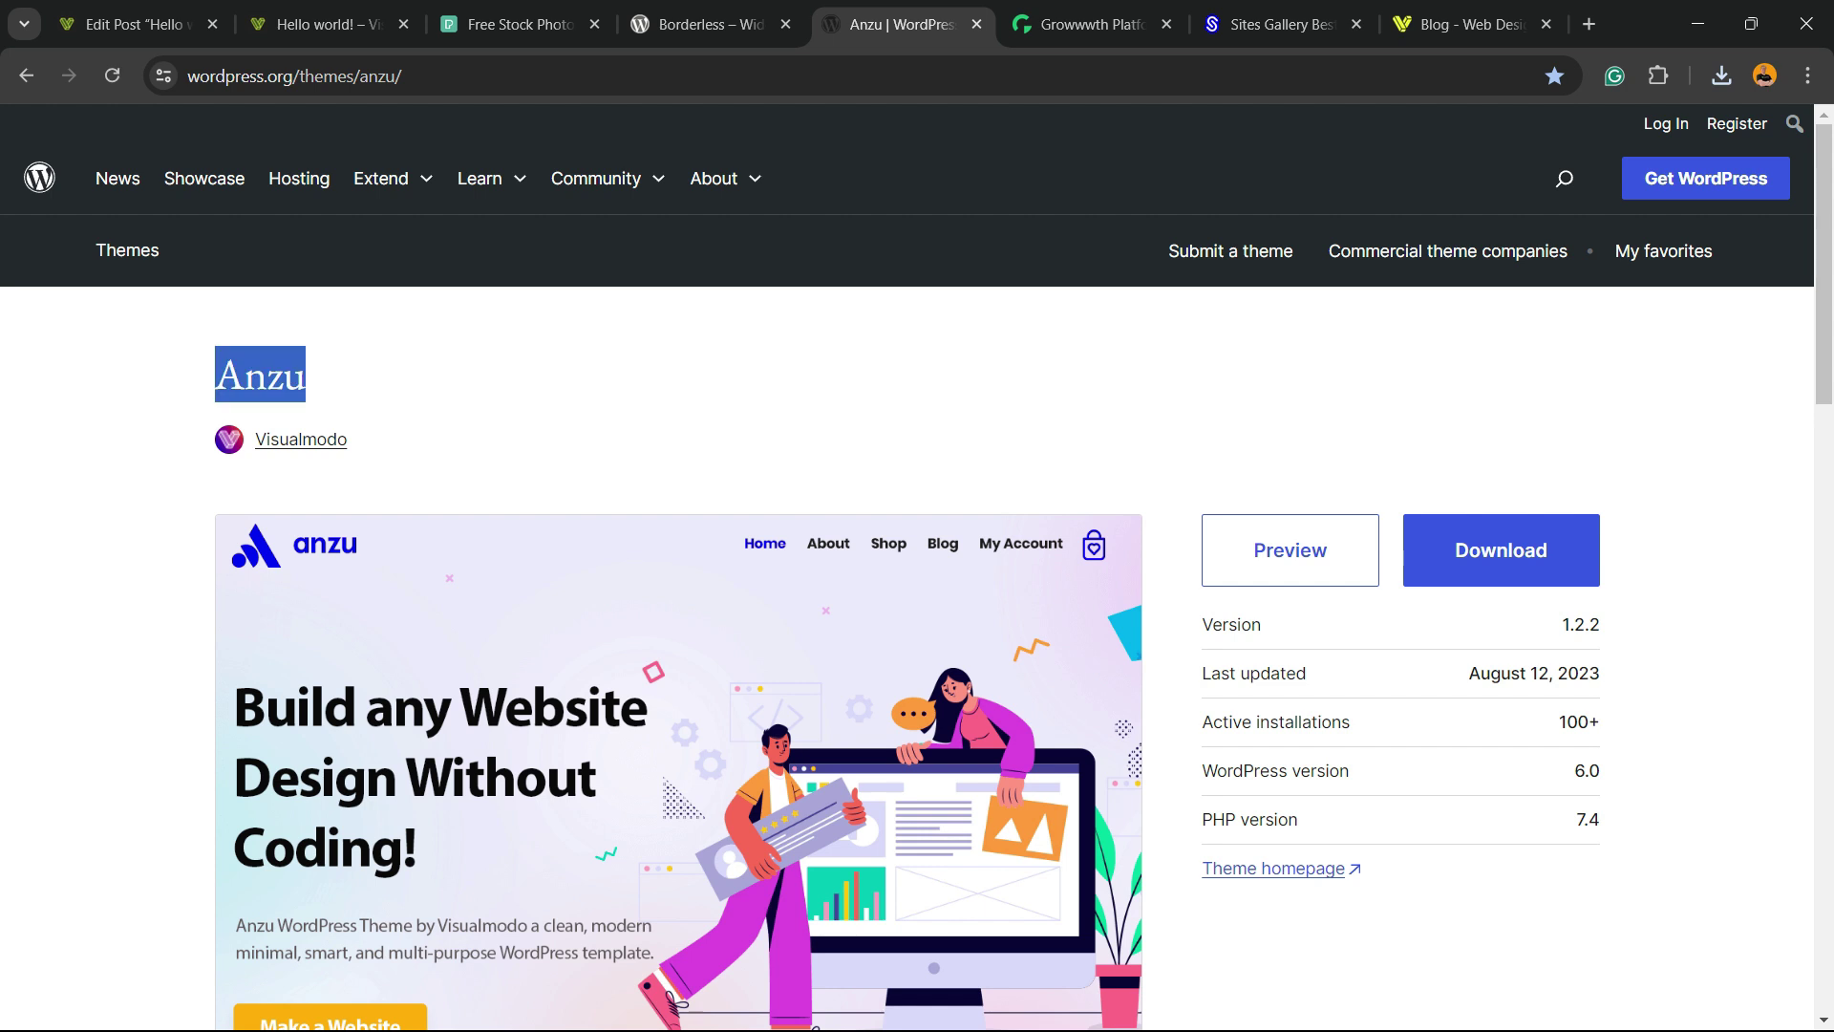
scroll(917, 621, down, 20)
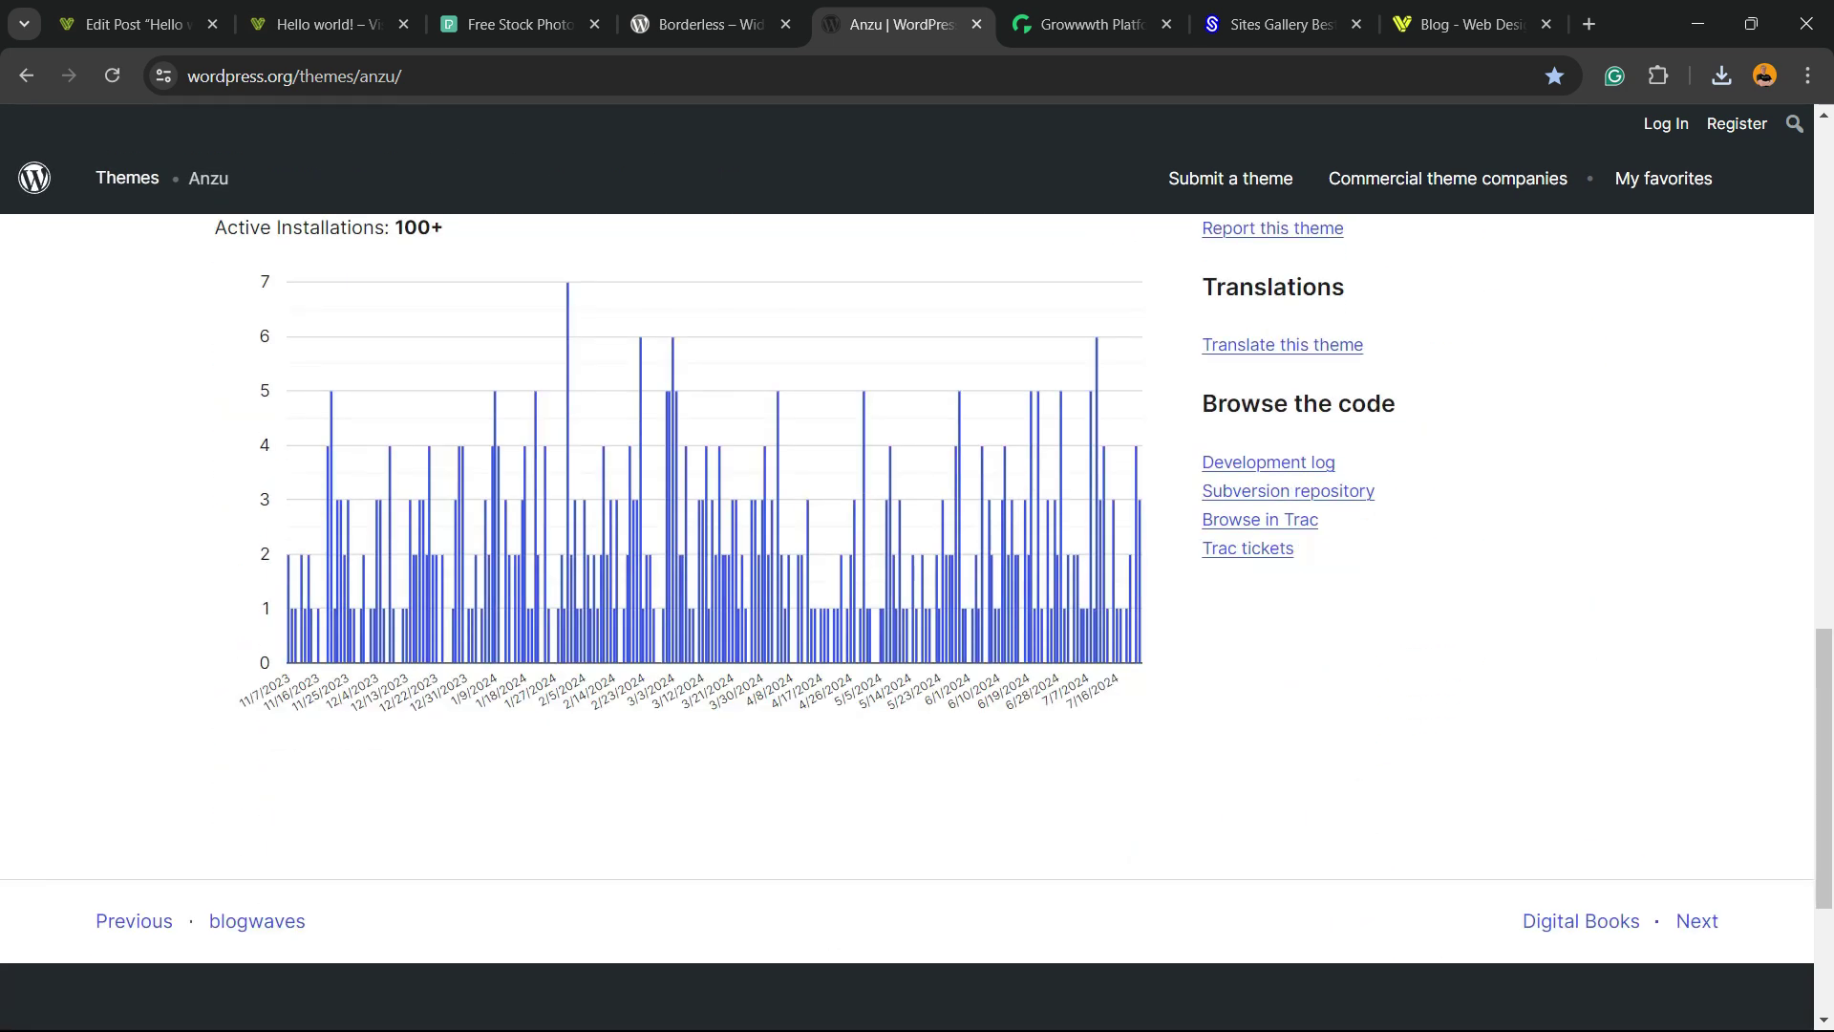
- Switch to Growwwth and look through its website listings, and browse the website showcase on Sites Gallery
key(ctrl+Tab)
scroll(917, 611, down, 20)
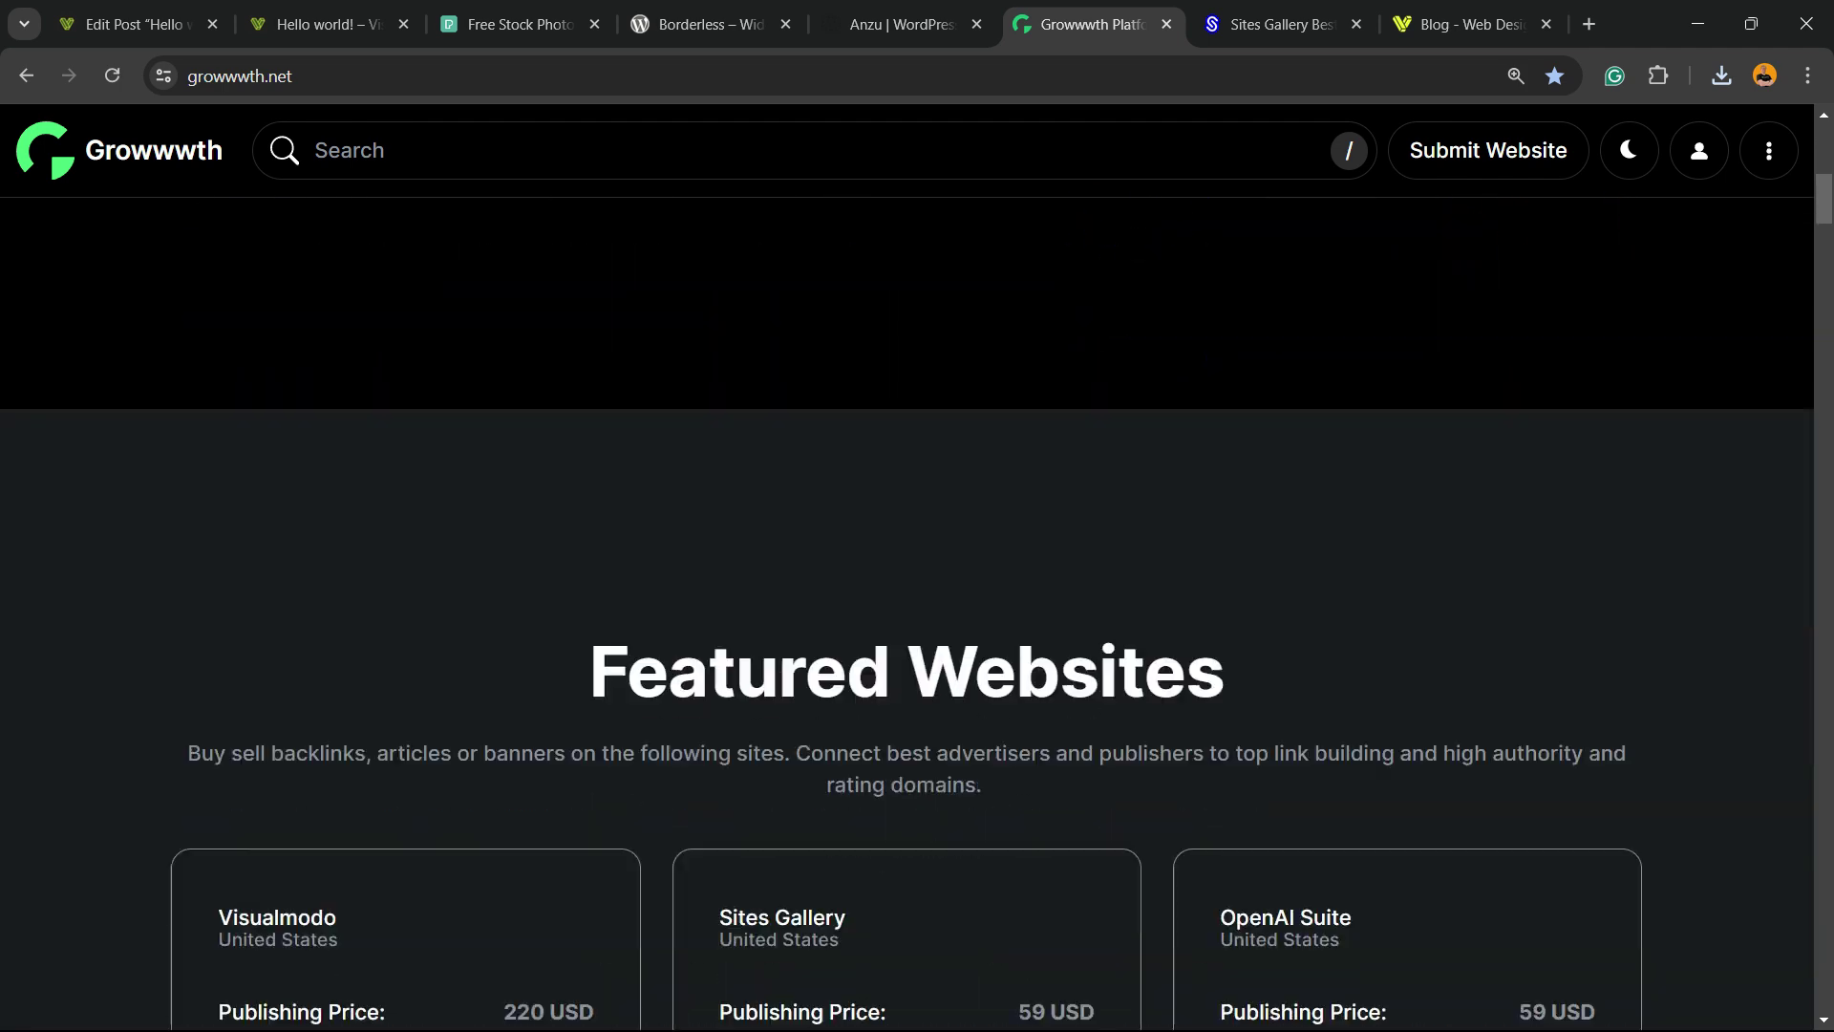
scroll(917, 612, down, 15)
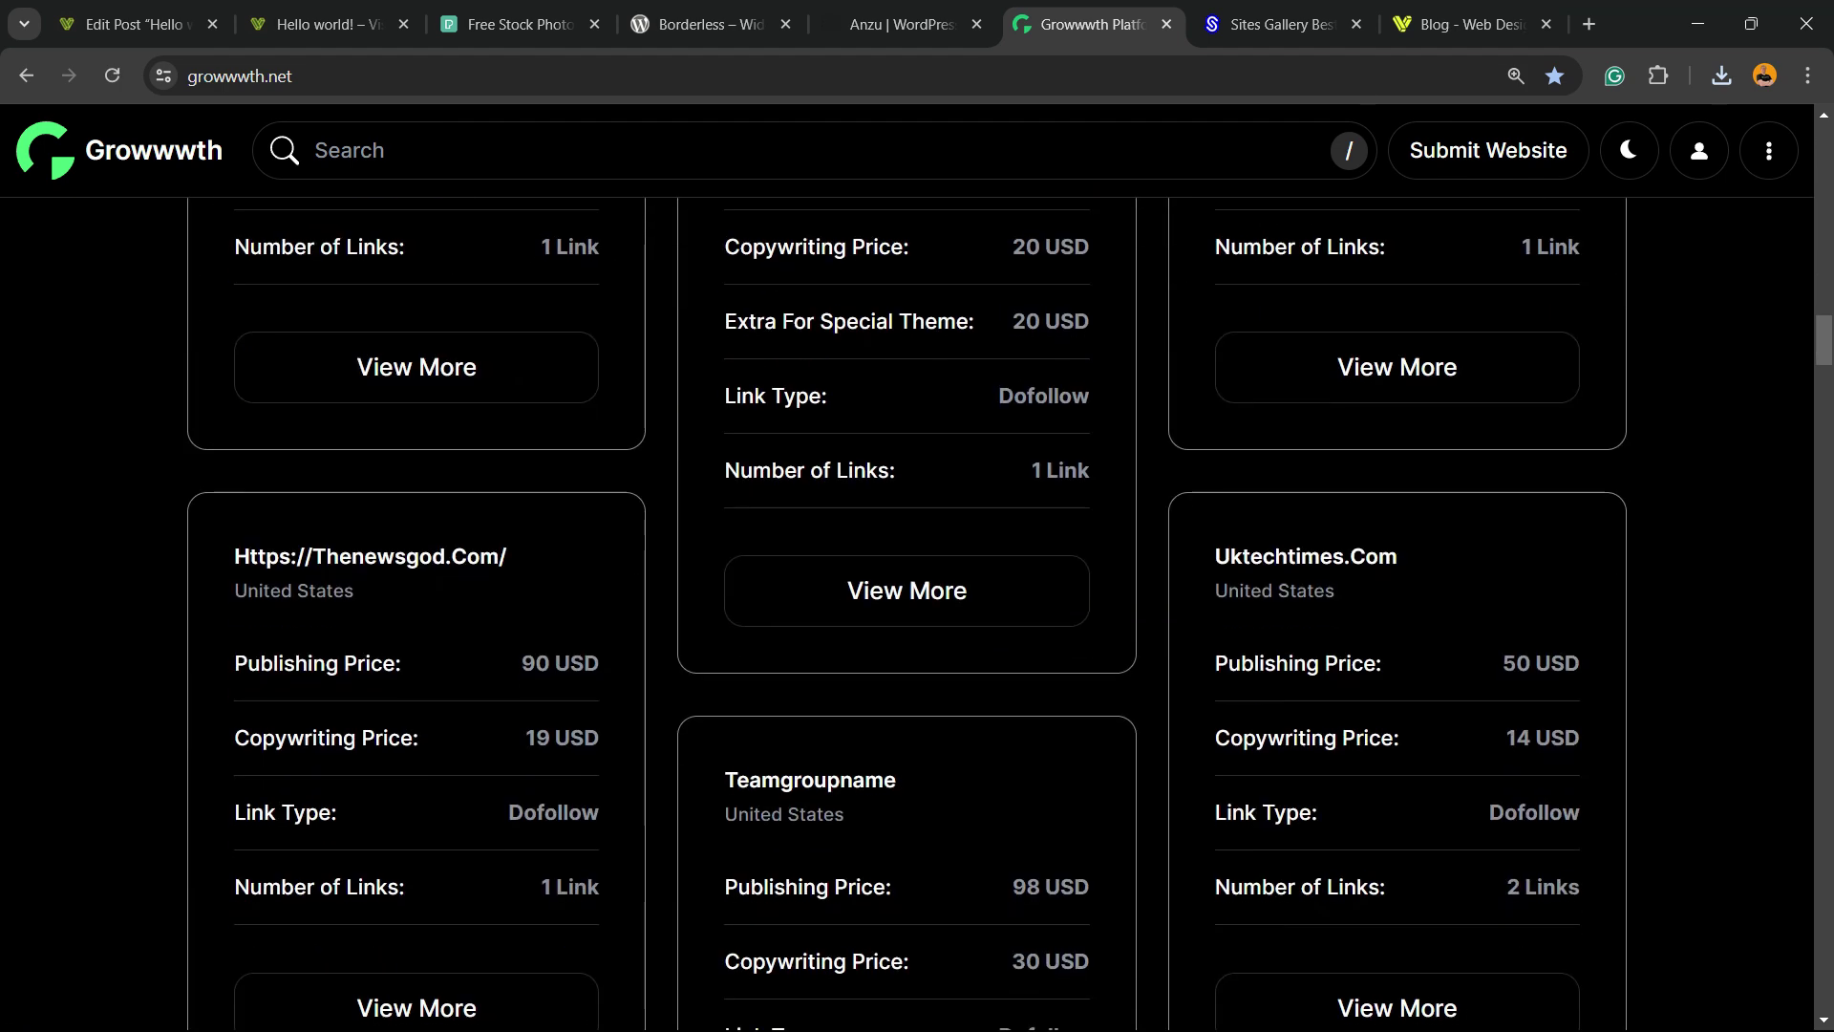
scroll(917, 612, down, 10)
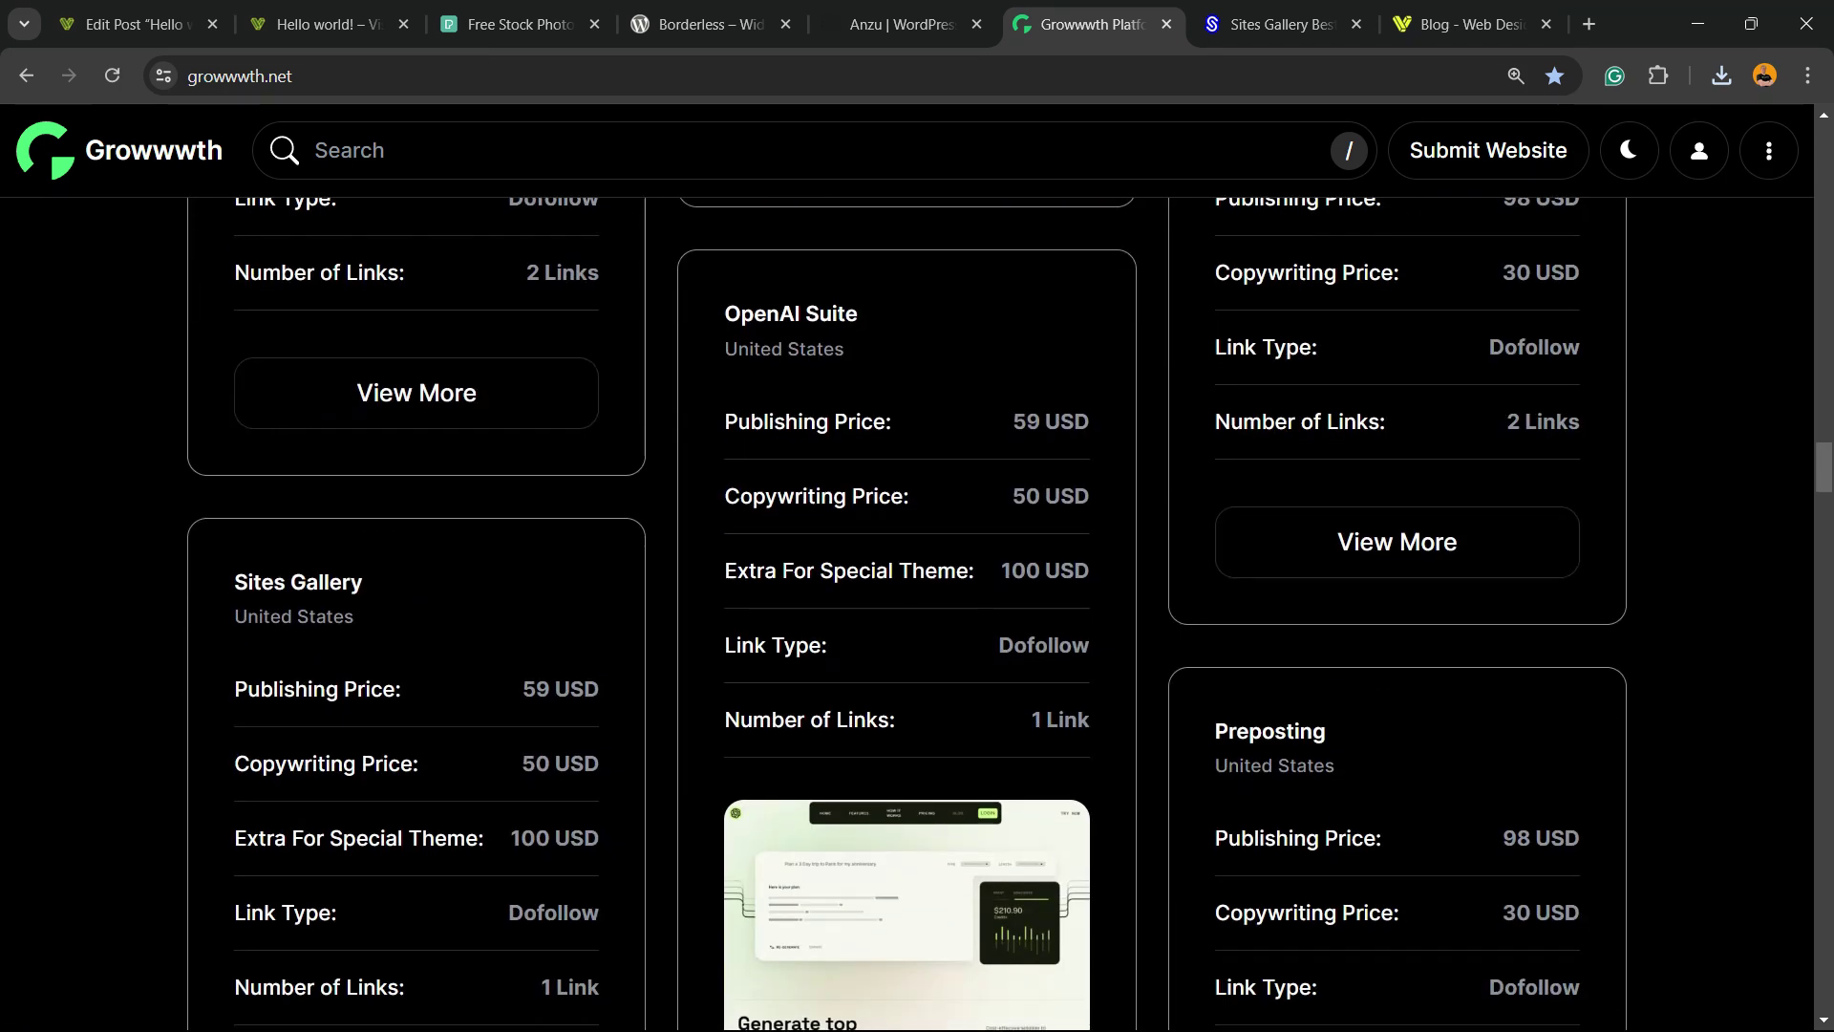
key(ctrl+Tab)
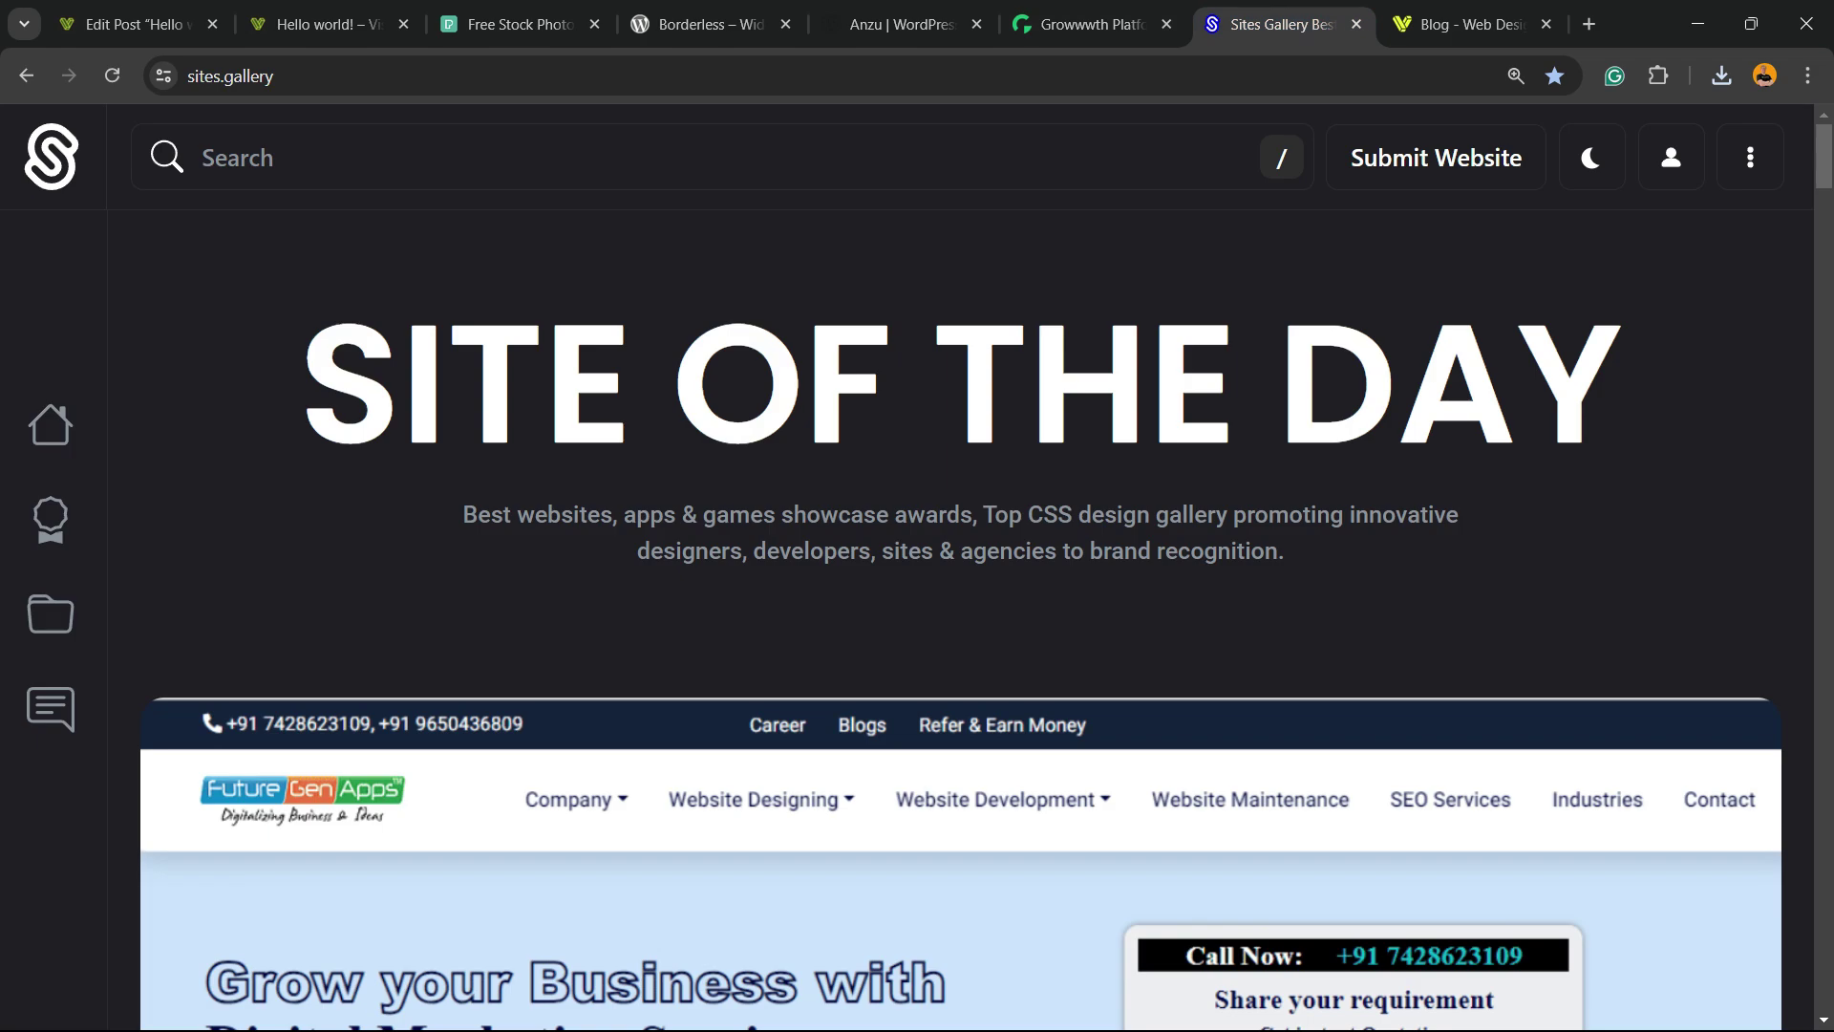
scroll(960, 611, down, 18)
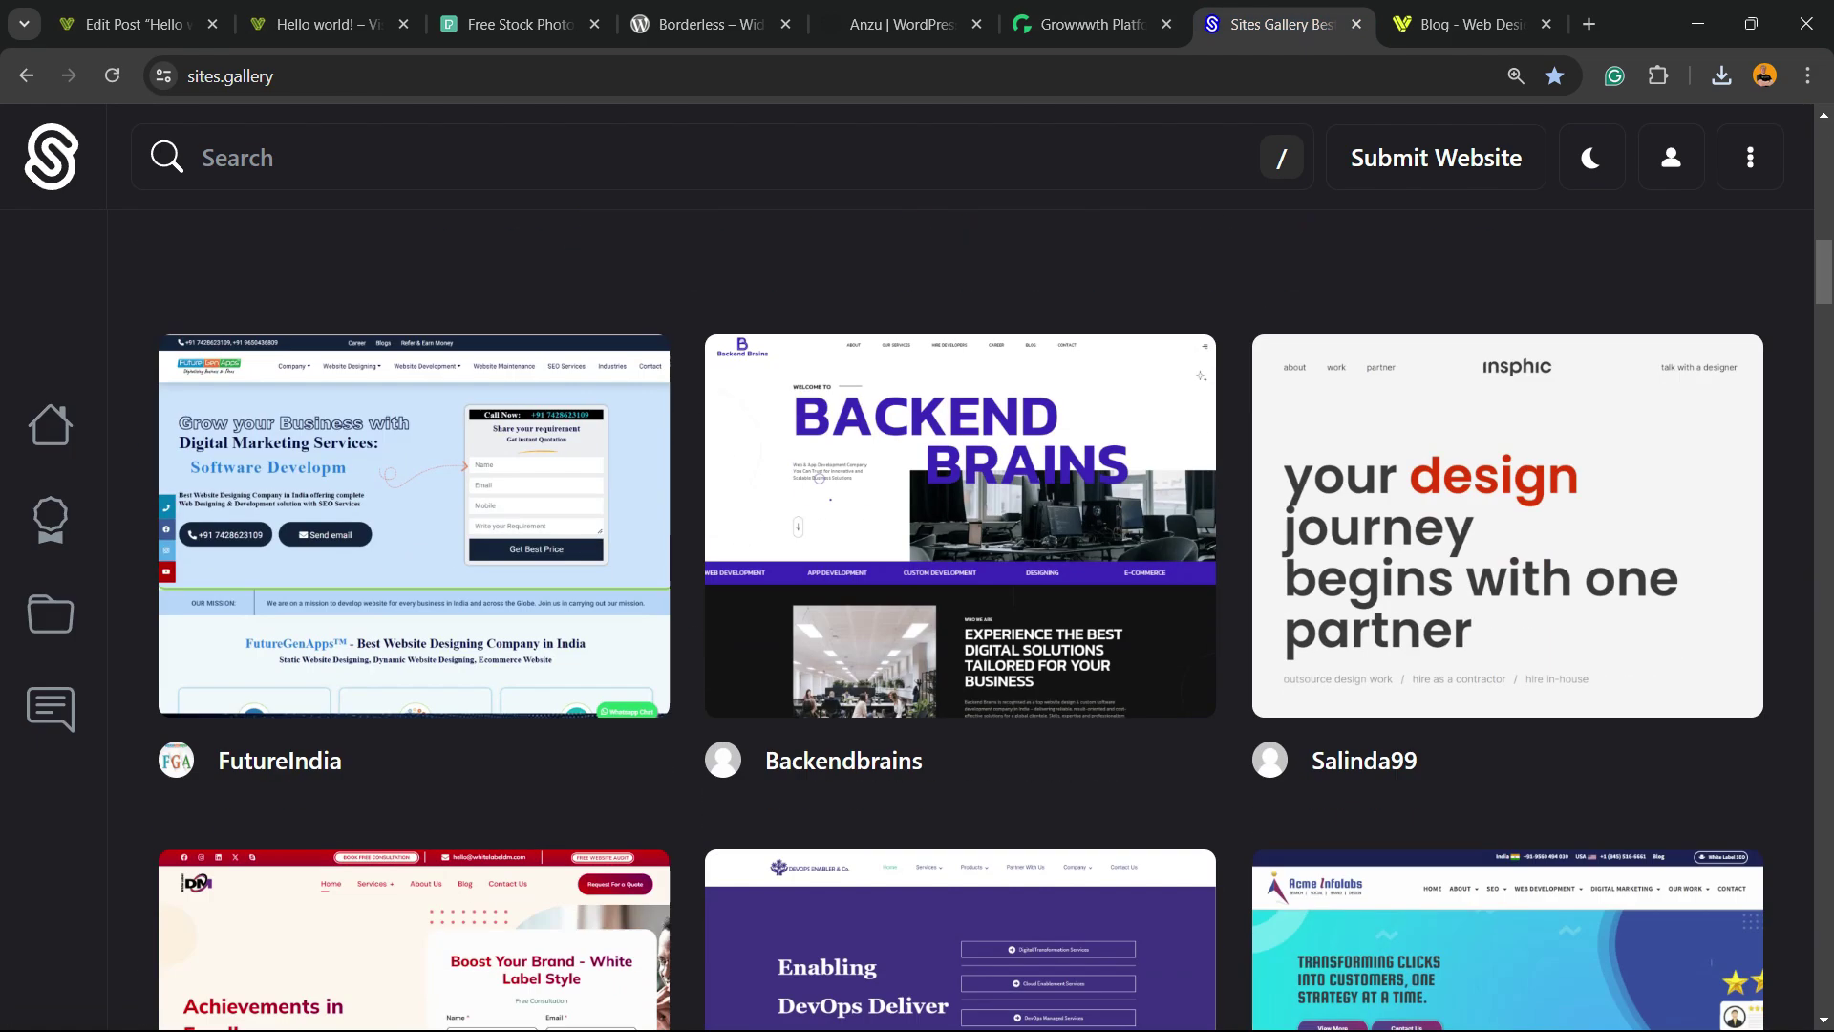
scroll(960, 611, down, 15)
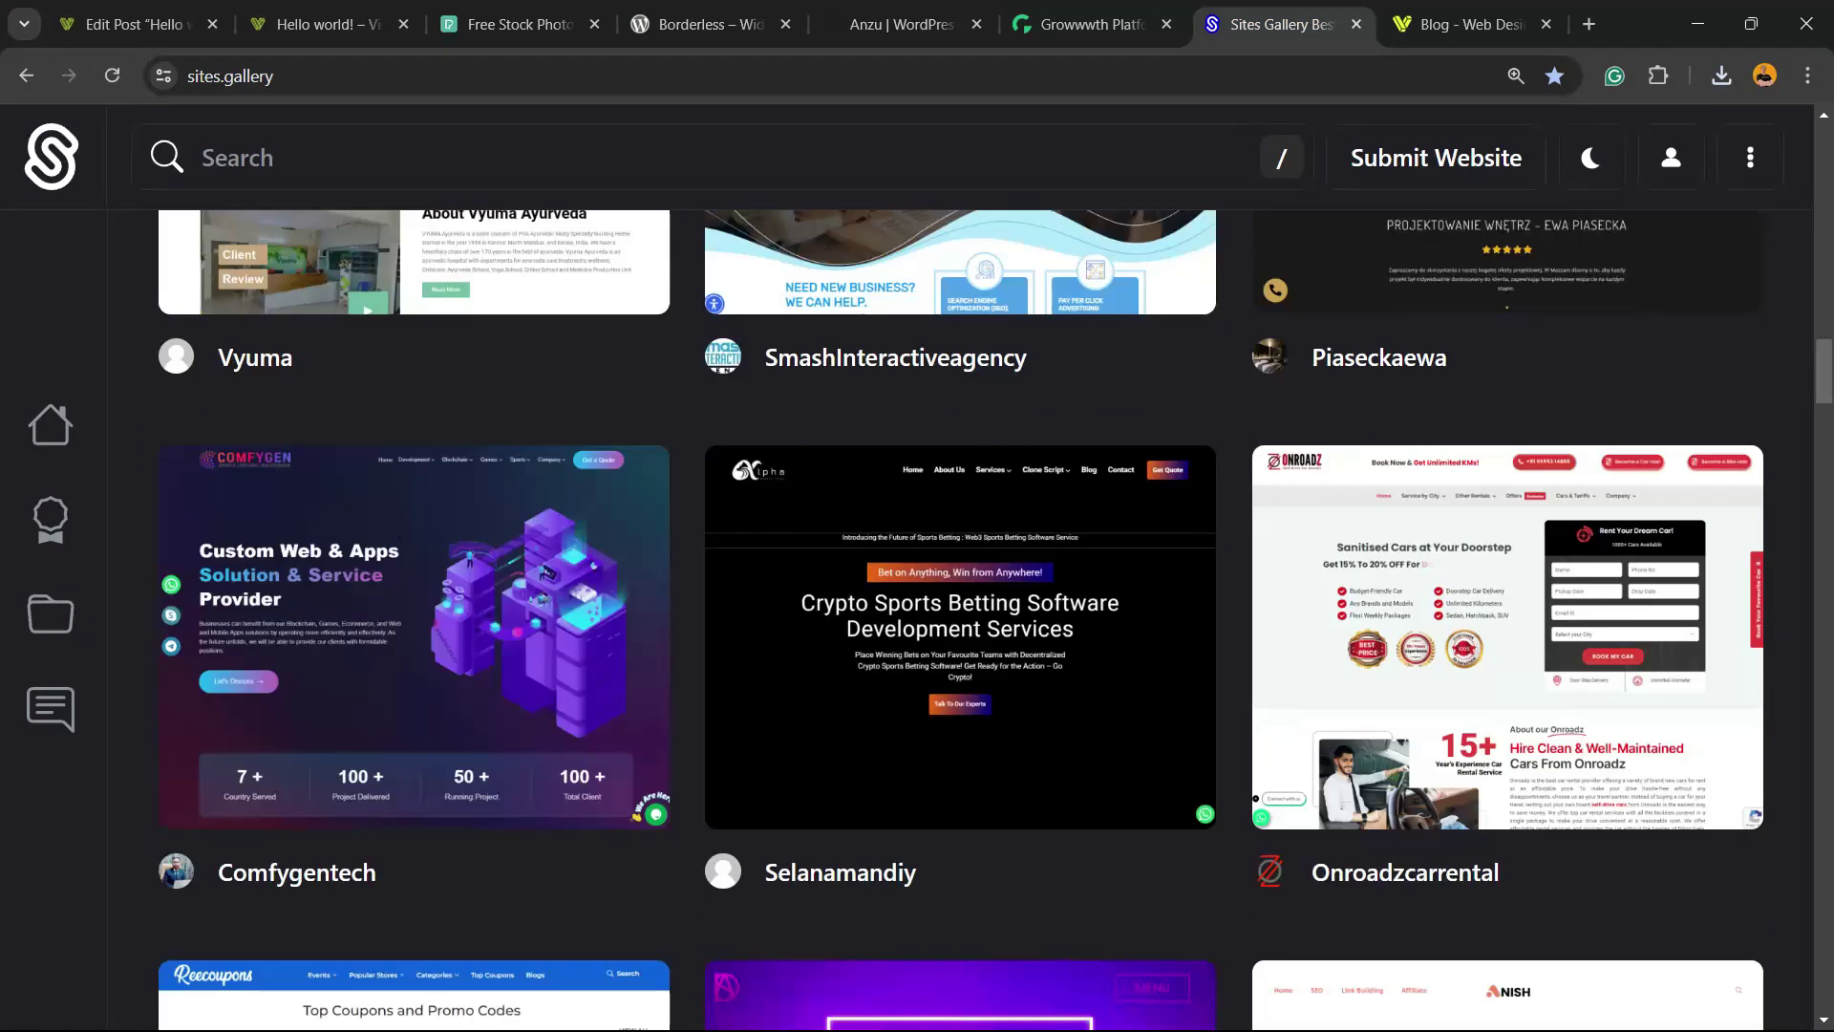
scroll(960, 612, down, 17)
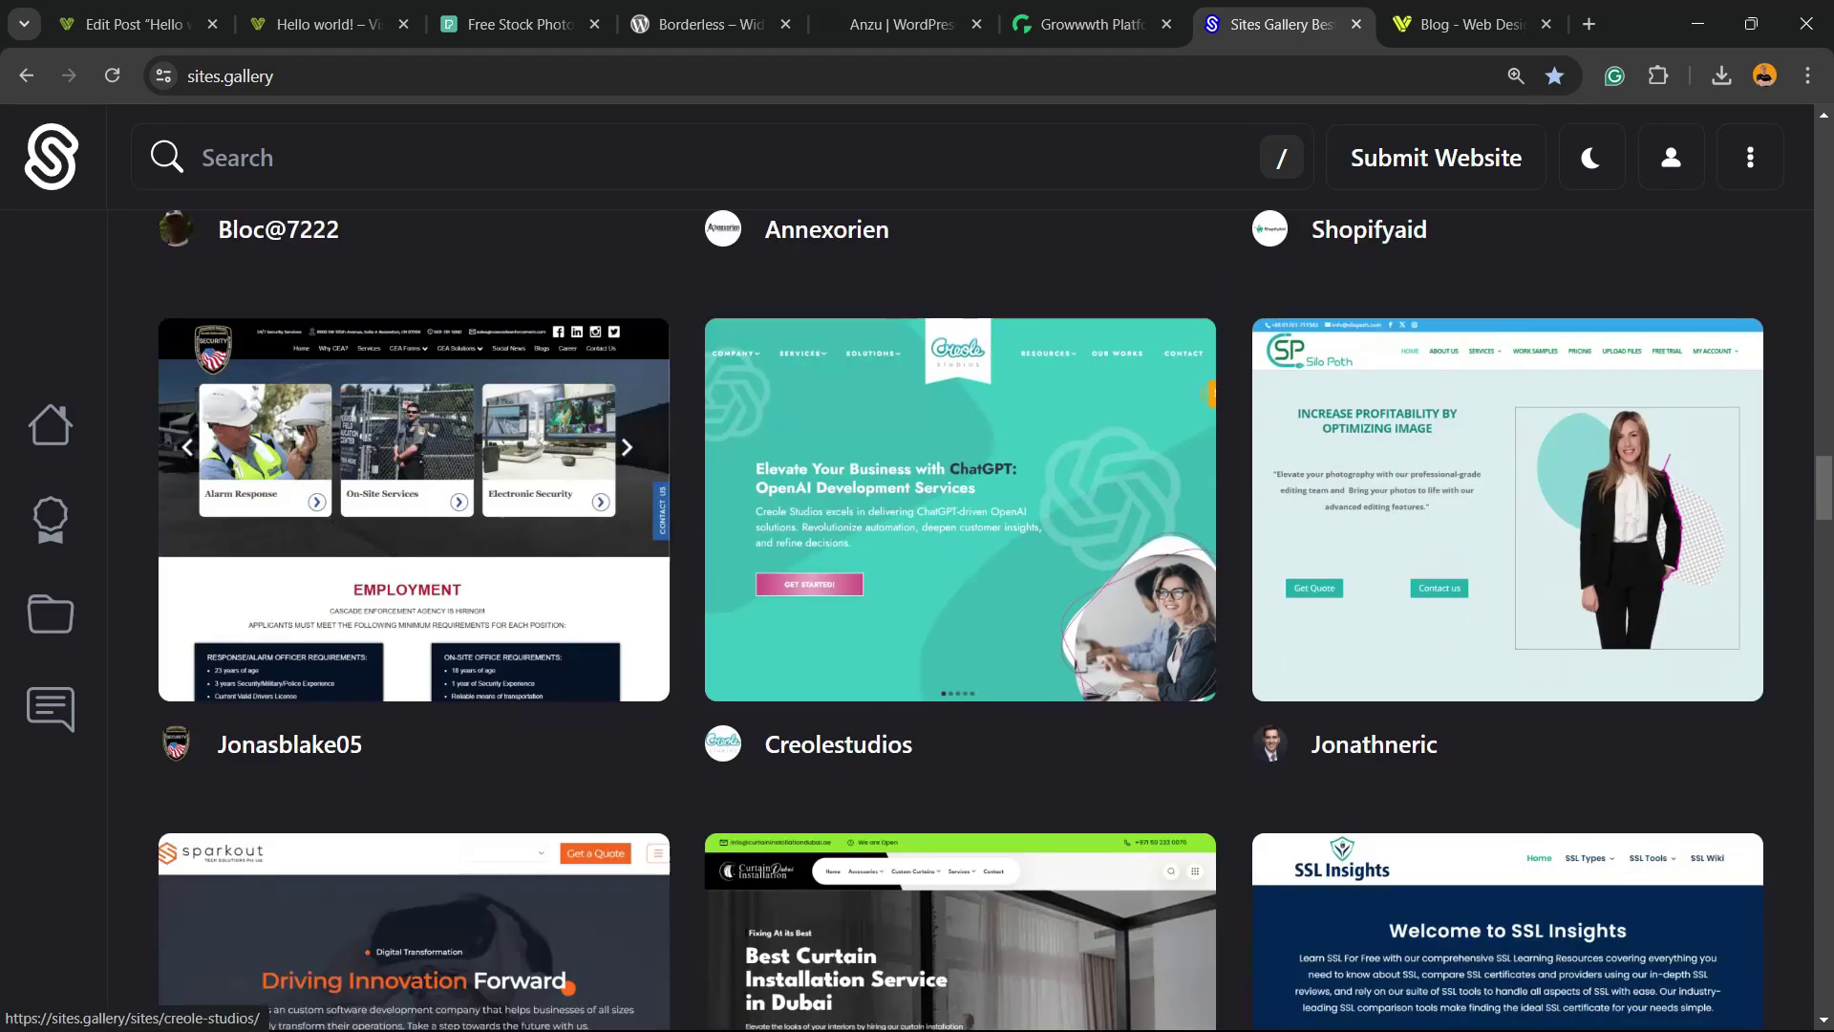
- Switch to the Visualmodo site, open the Borderless product page, and examine its pricing, template library and included elements
key(ctrl+Tab)
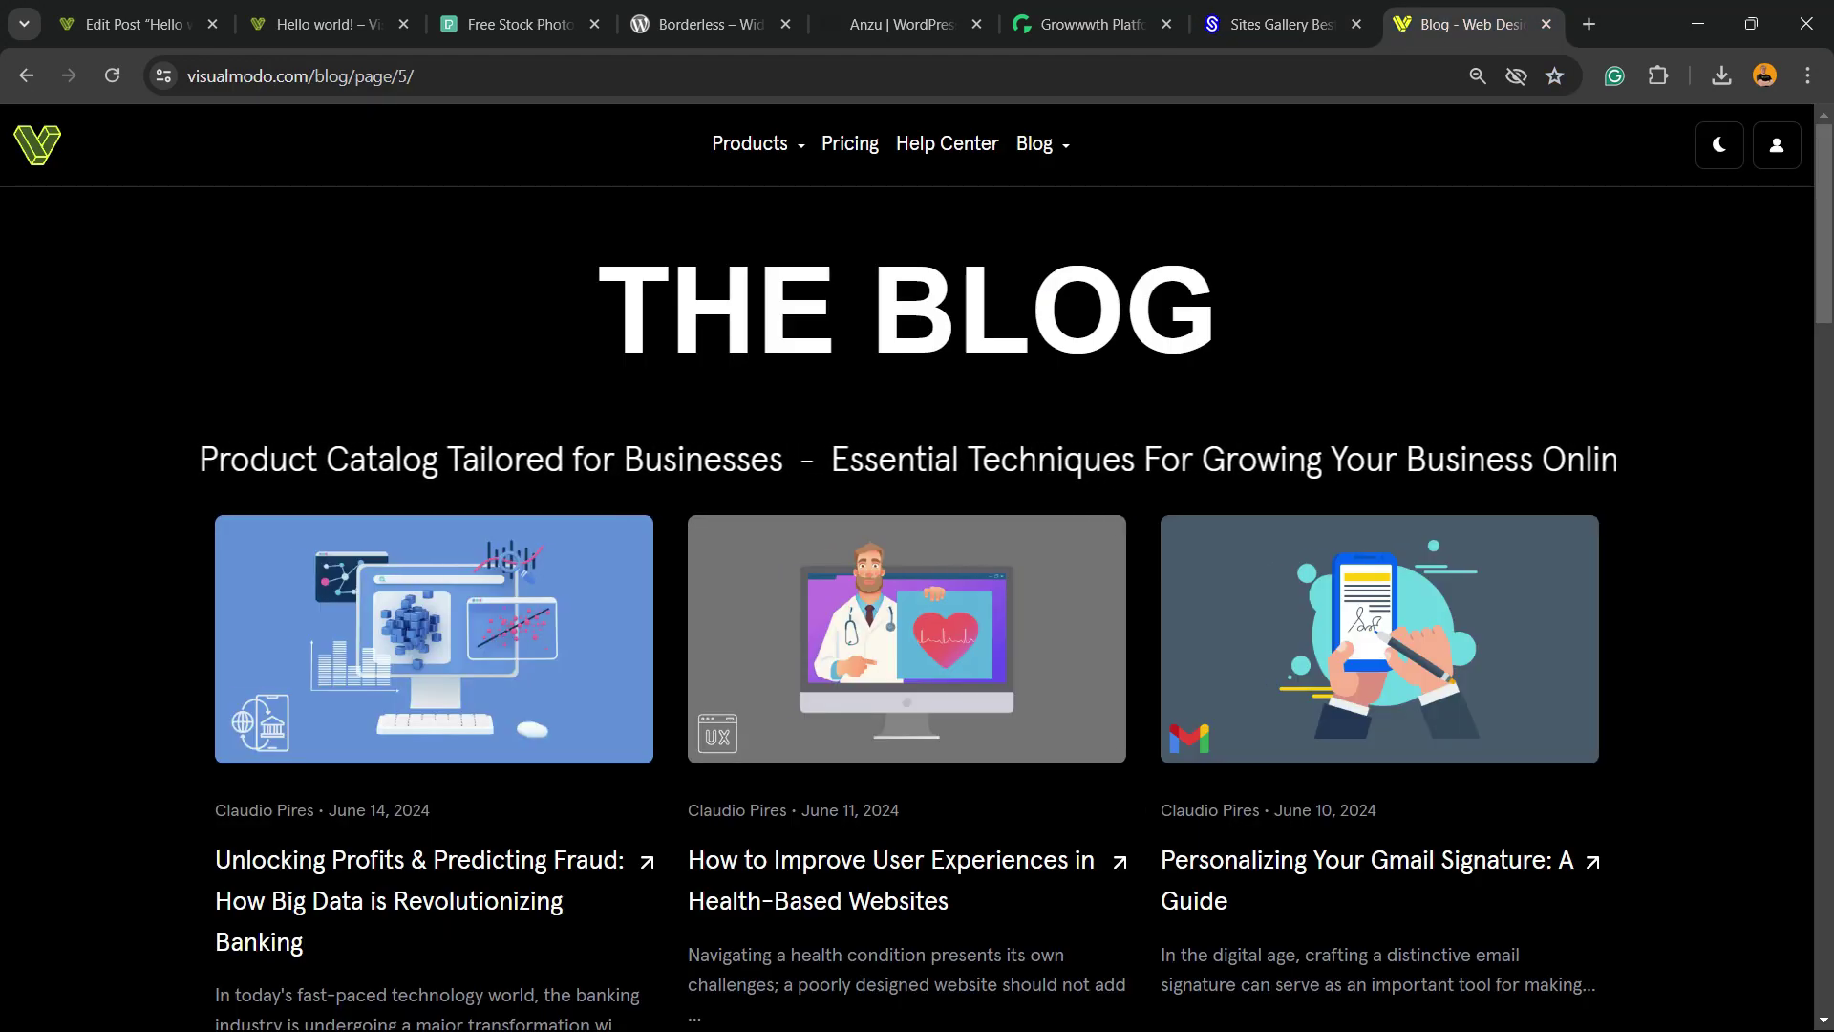
mouse_move(750, 143)
click(810, 381)
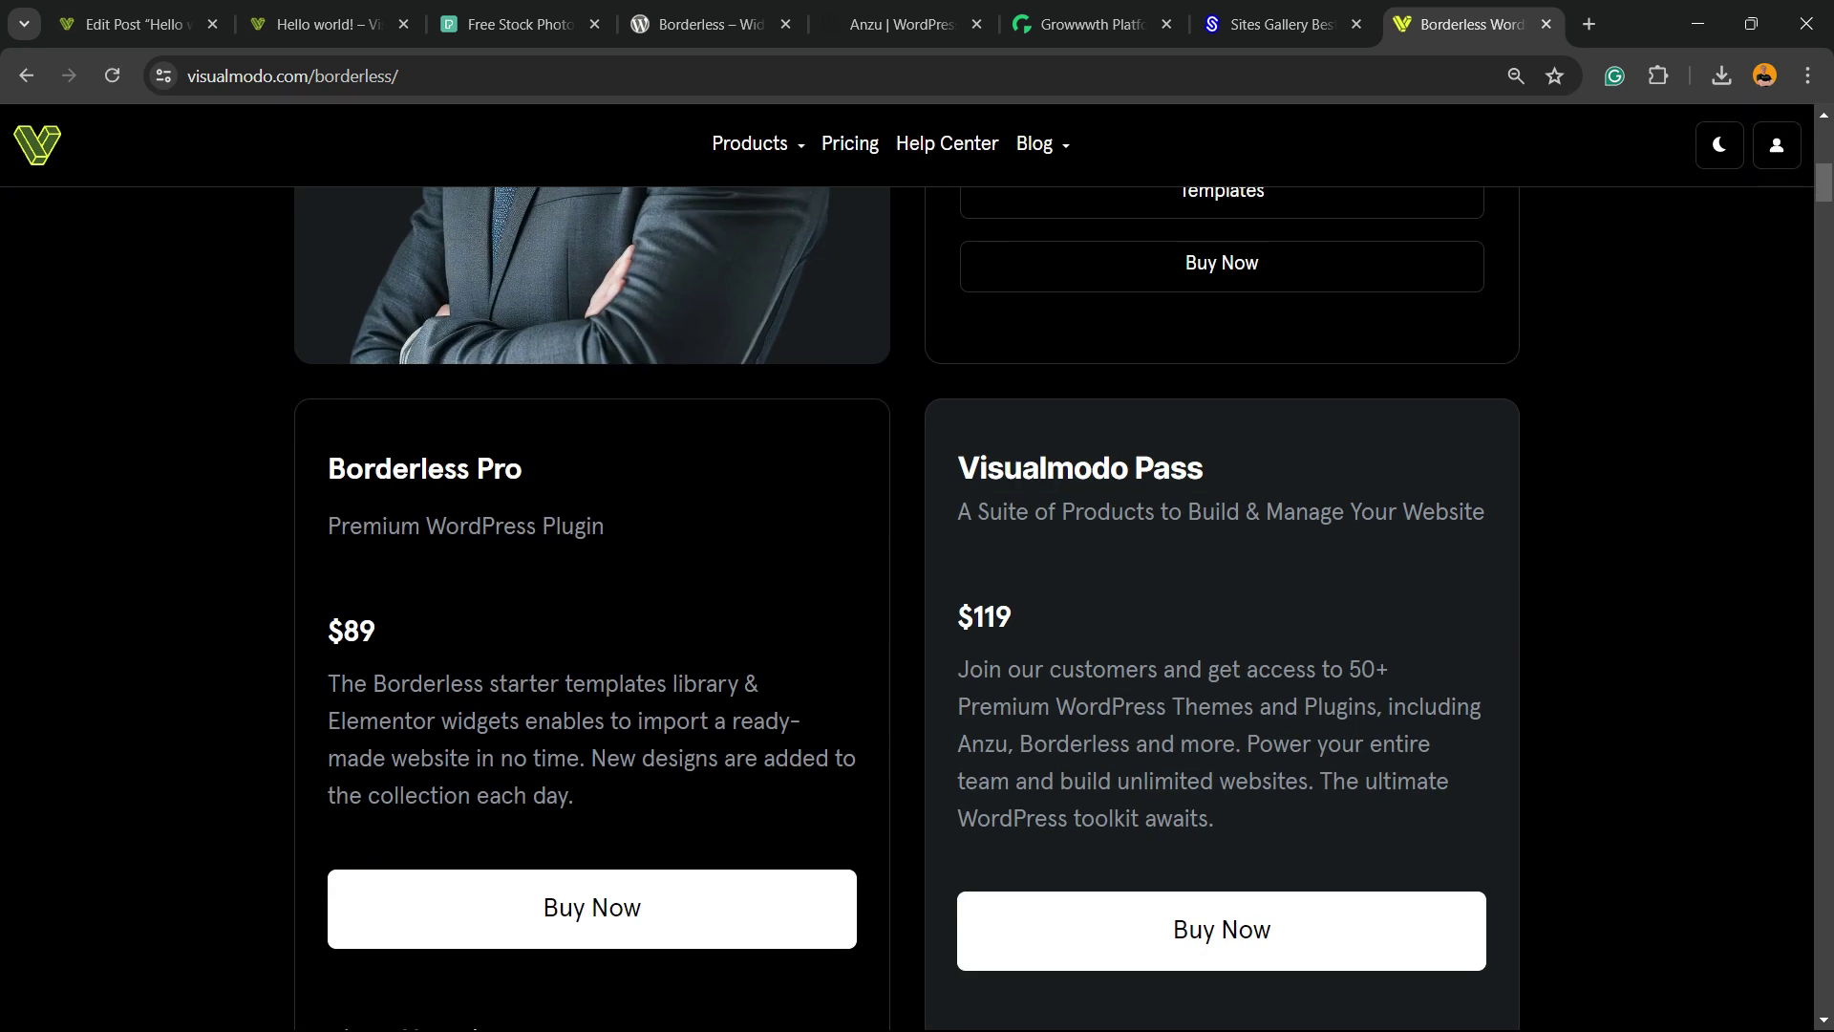
scroll(907, 611, down, 18)
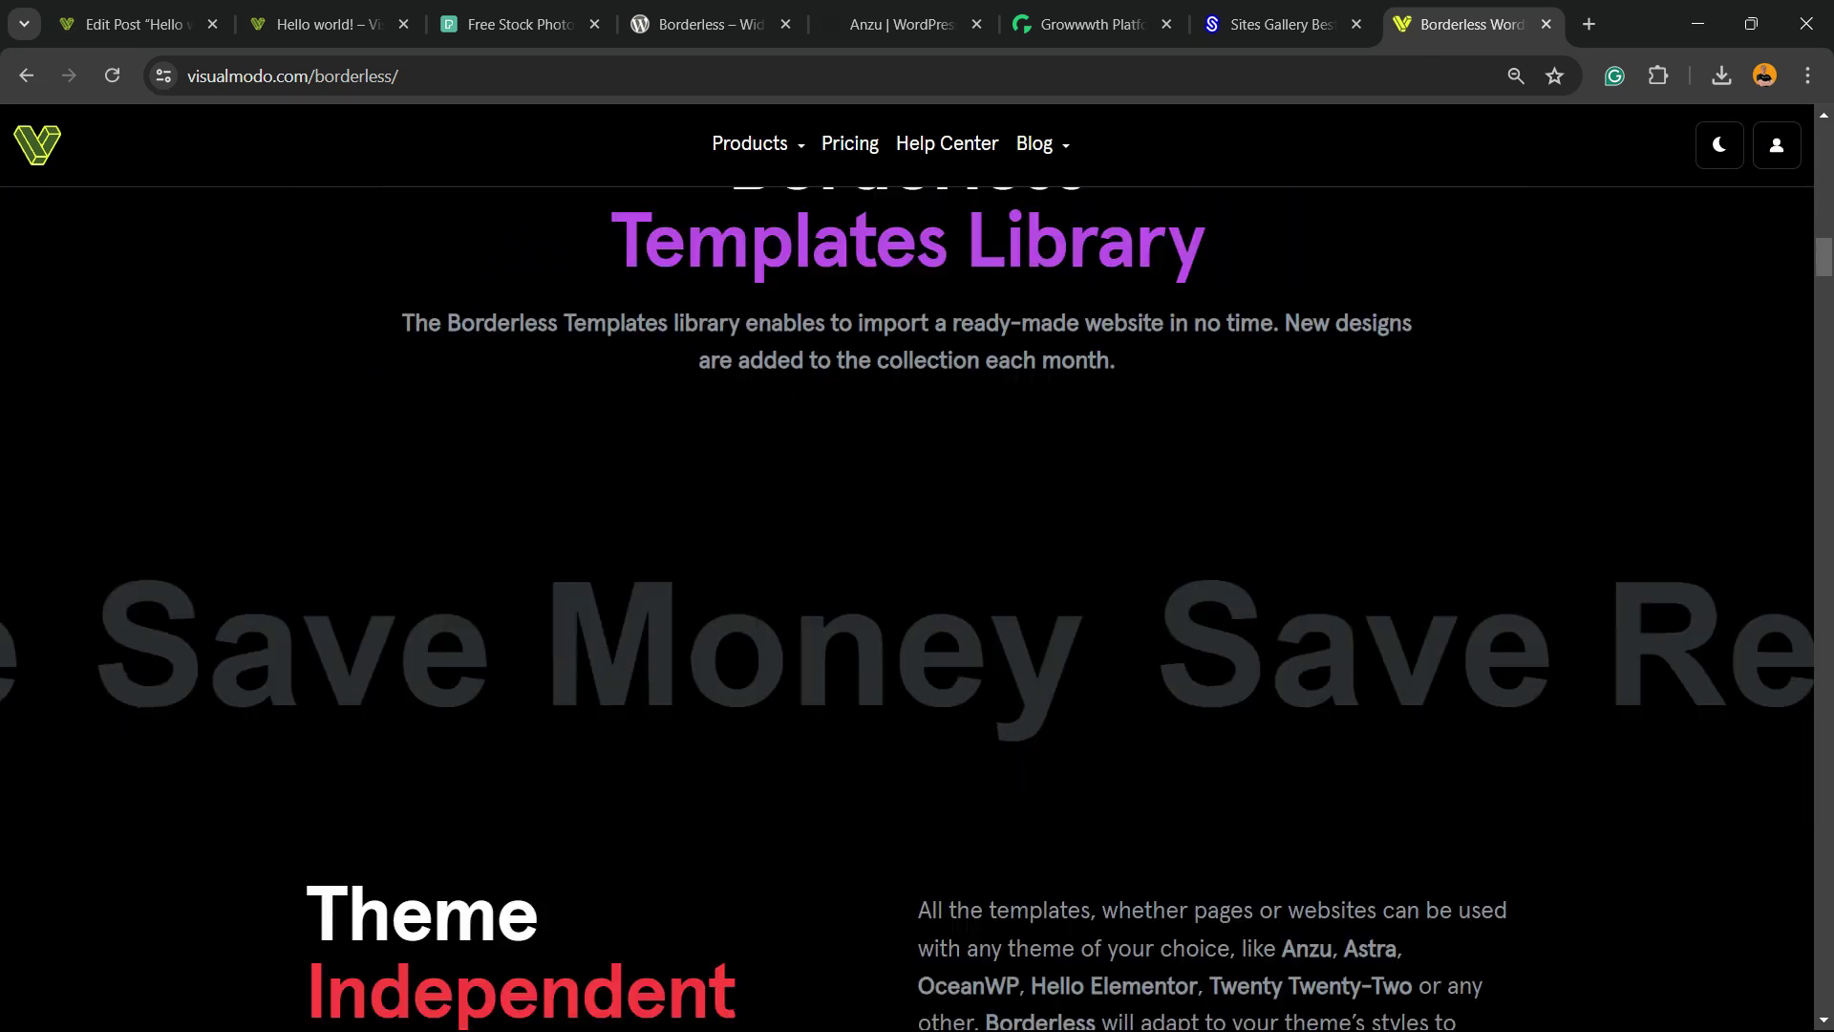
scroll(908, 459, down, 15)
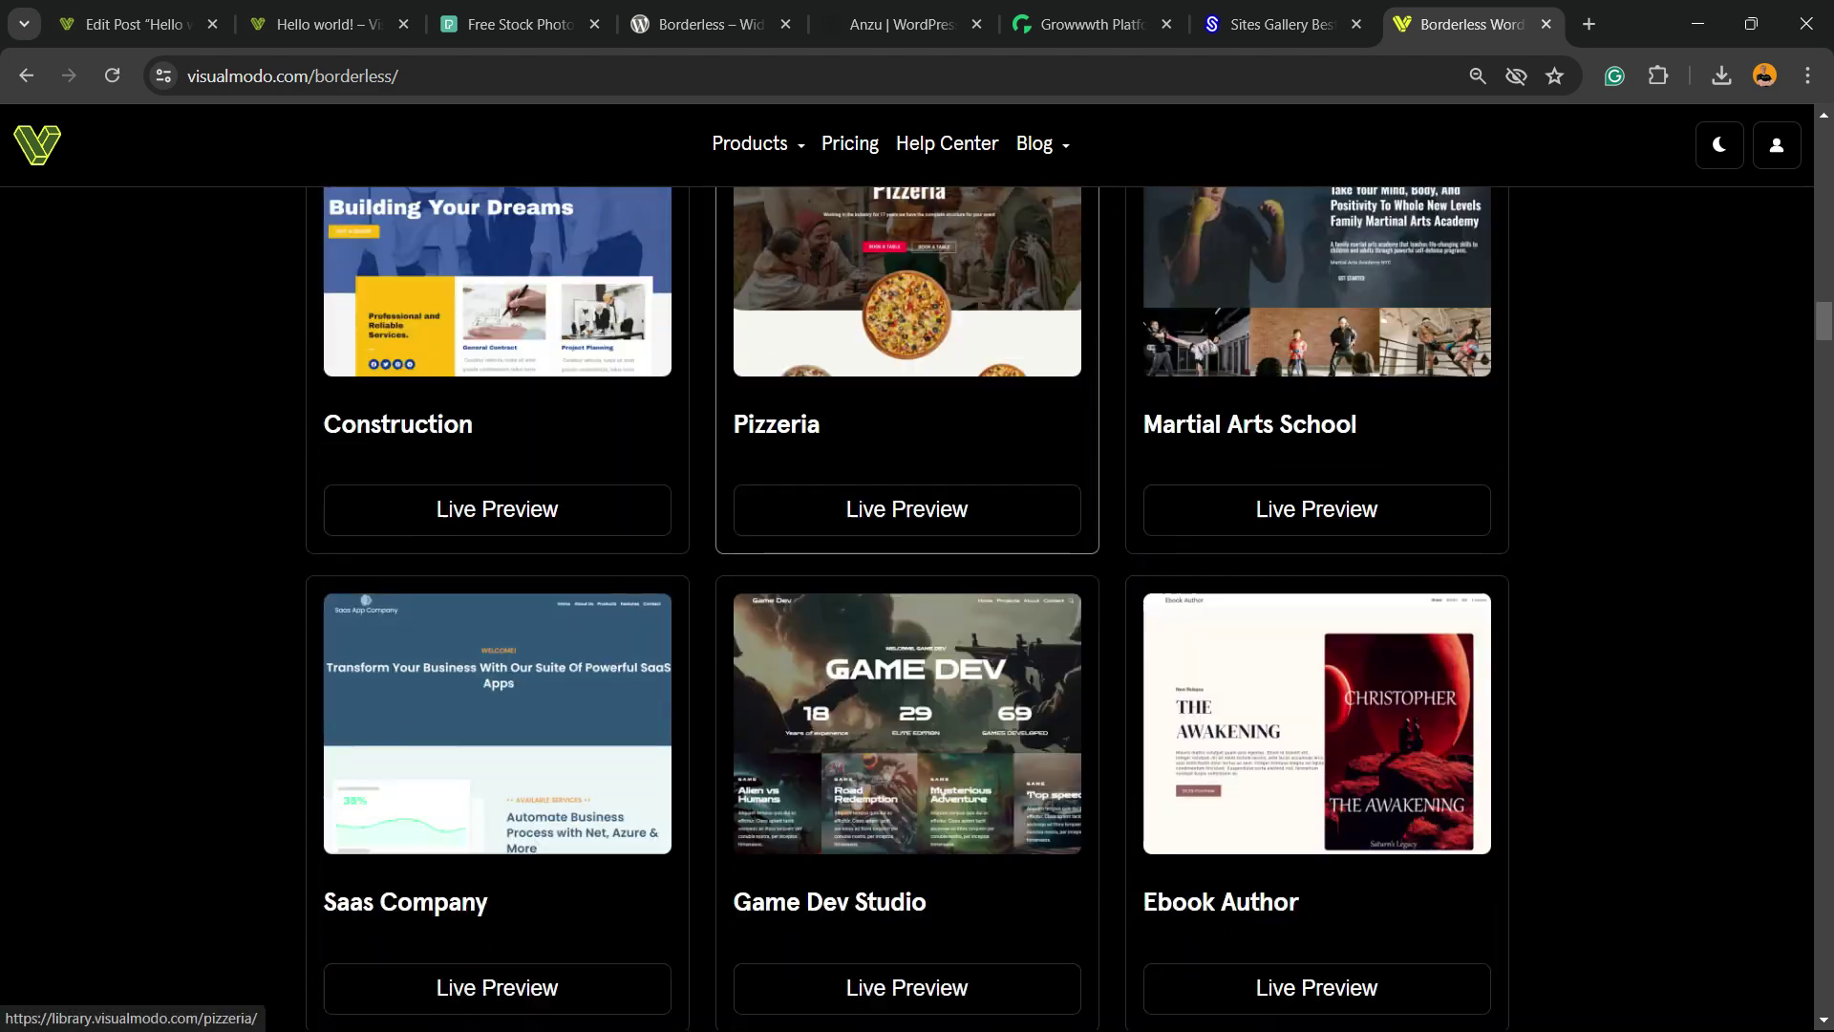
scroll(907, 458, down, 15)
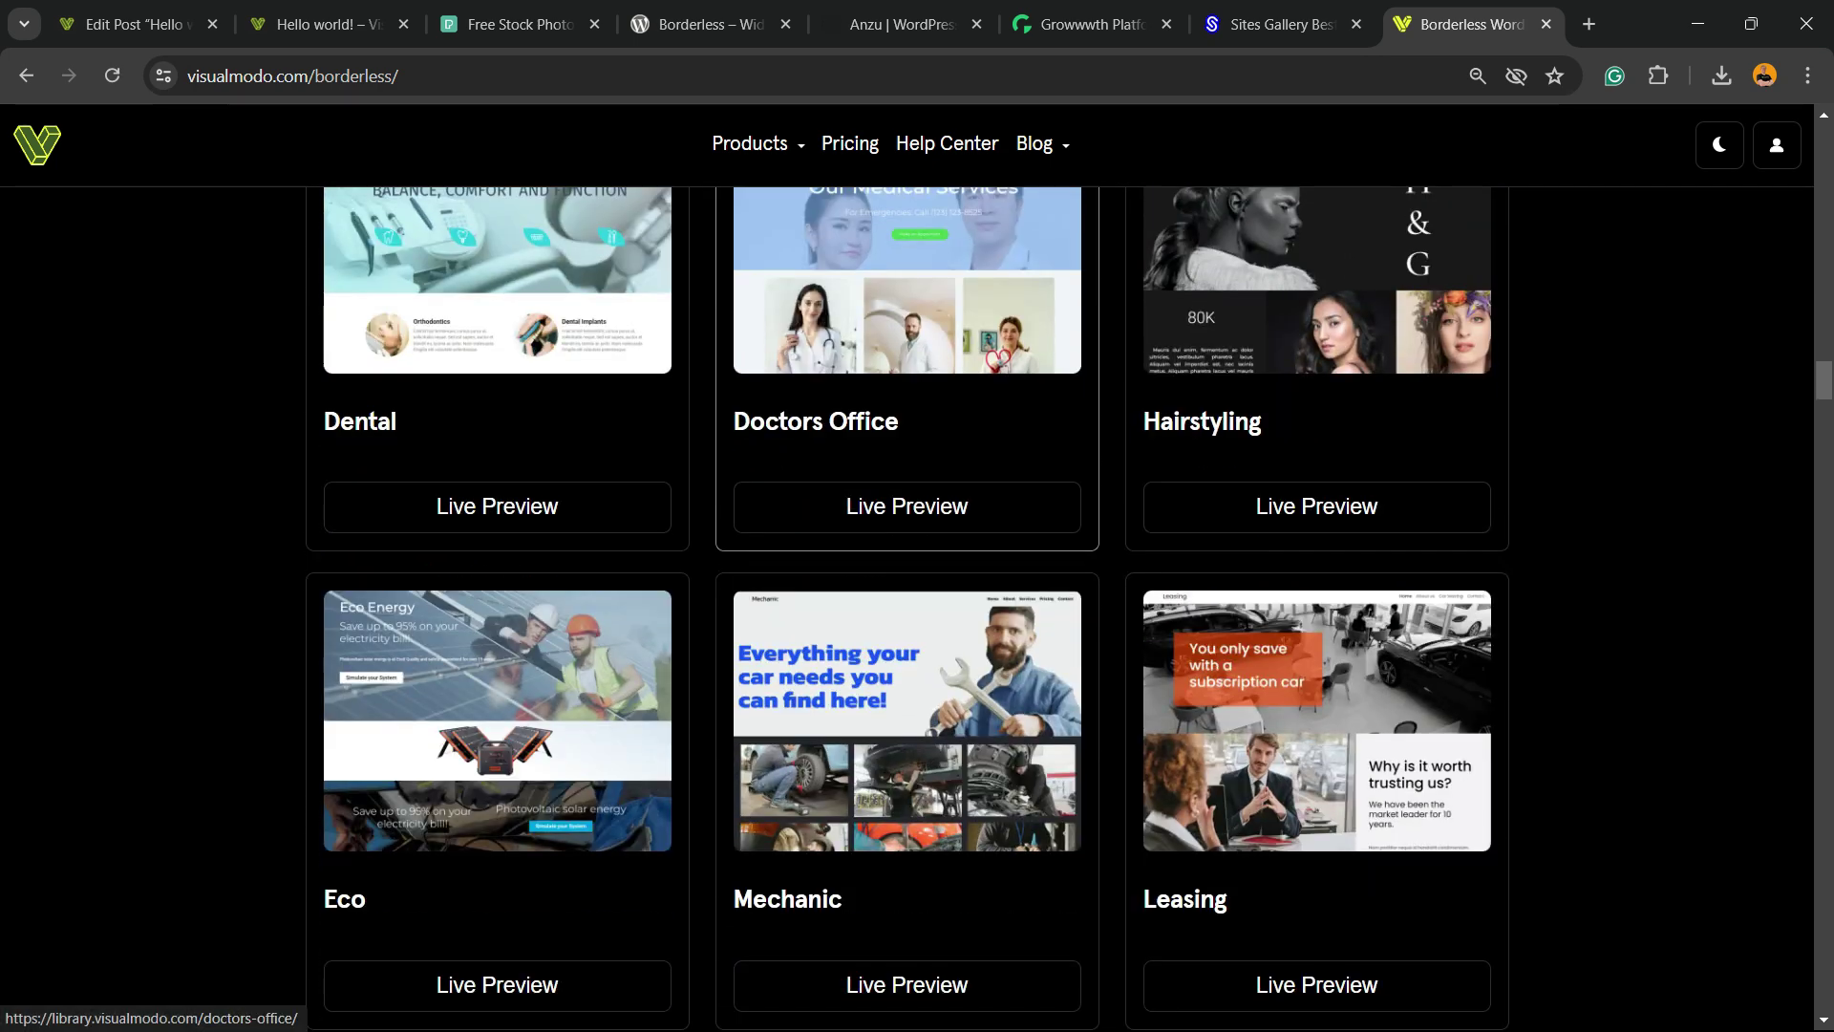
scroll(907, 286, down, 2)
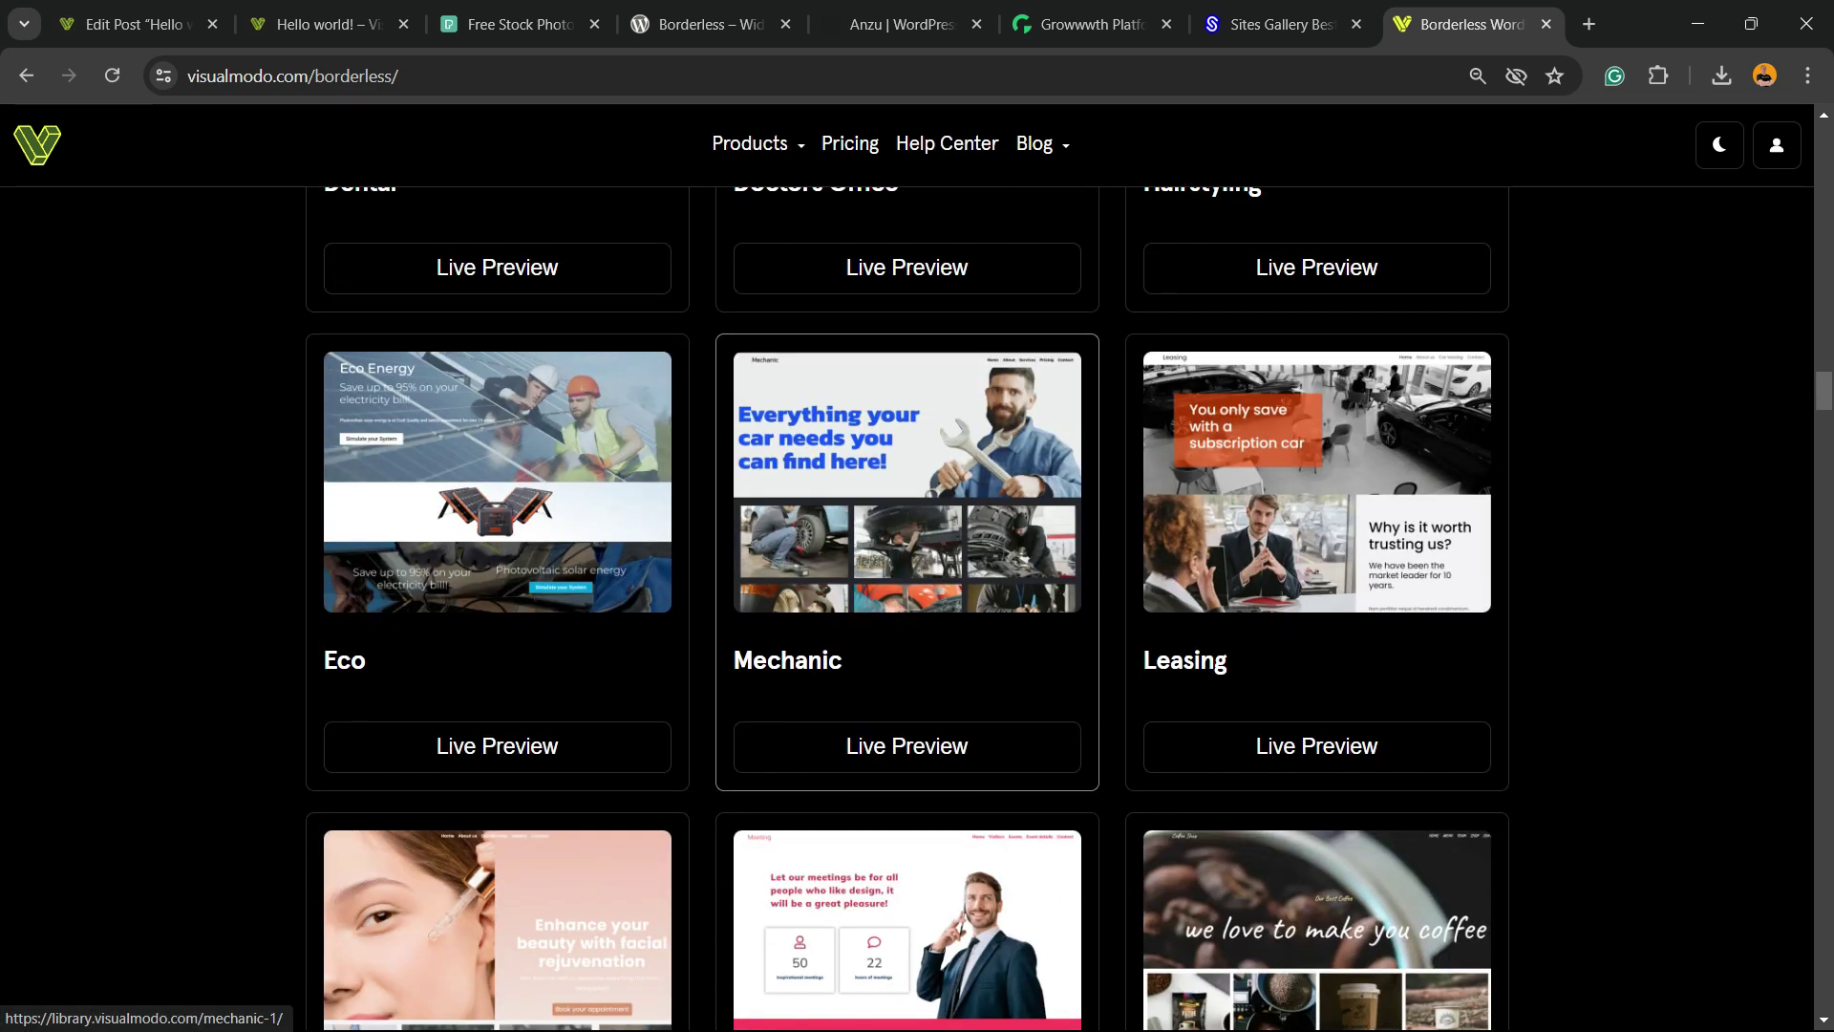
scroll(908, 358, down, 12)
scroll(908, 287, down, 15)
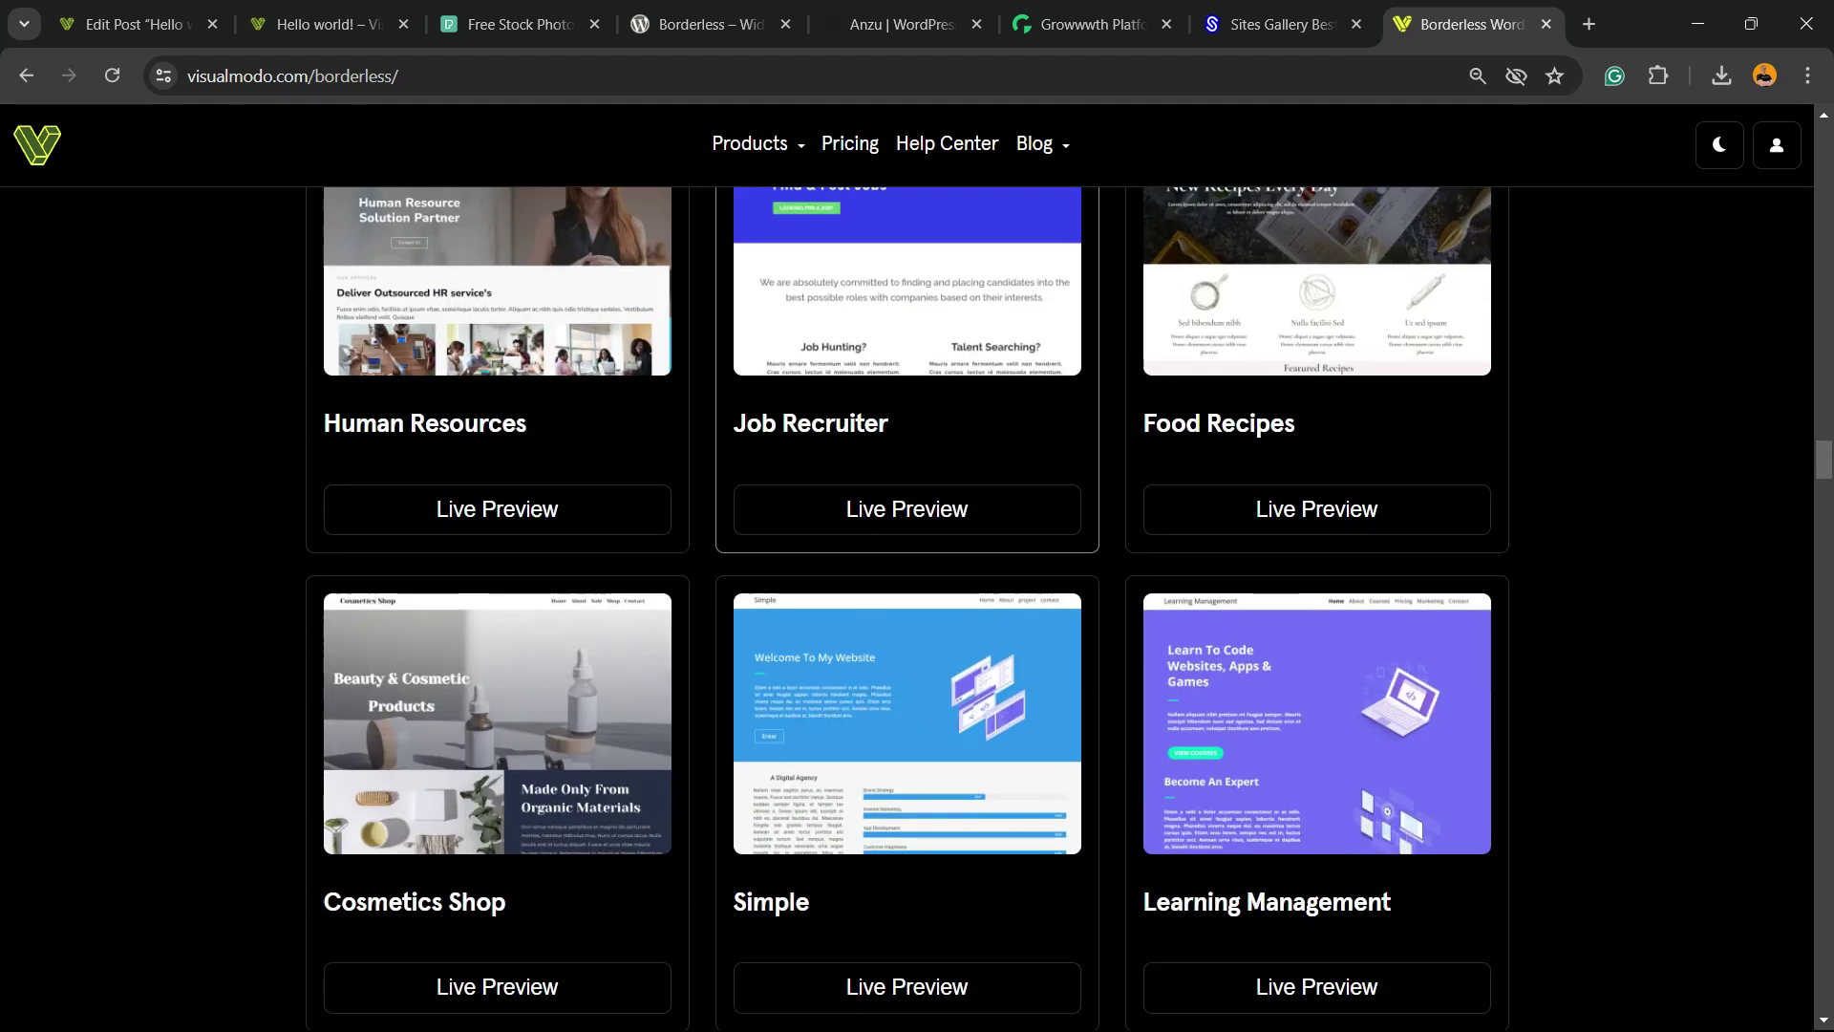
scroll(907, 516, down, 3)
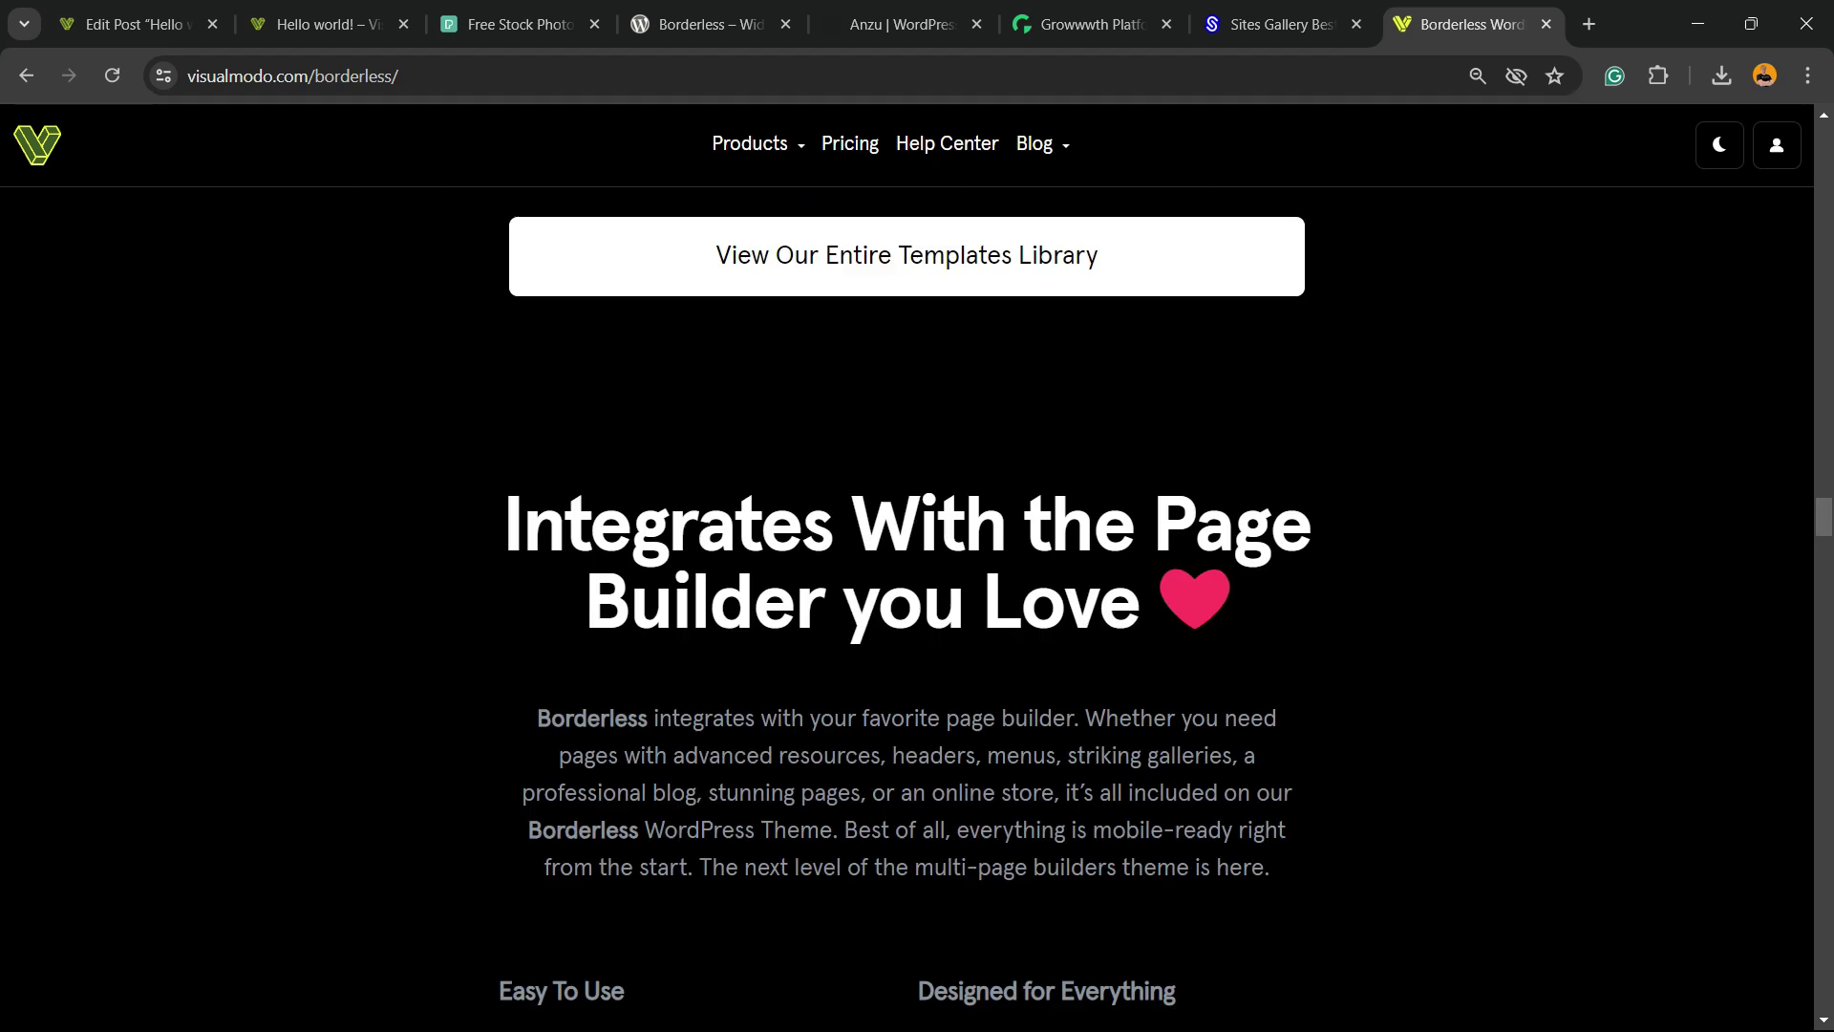
scroll(908, 516, down, 11)
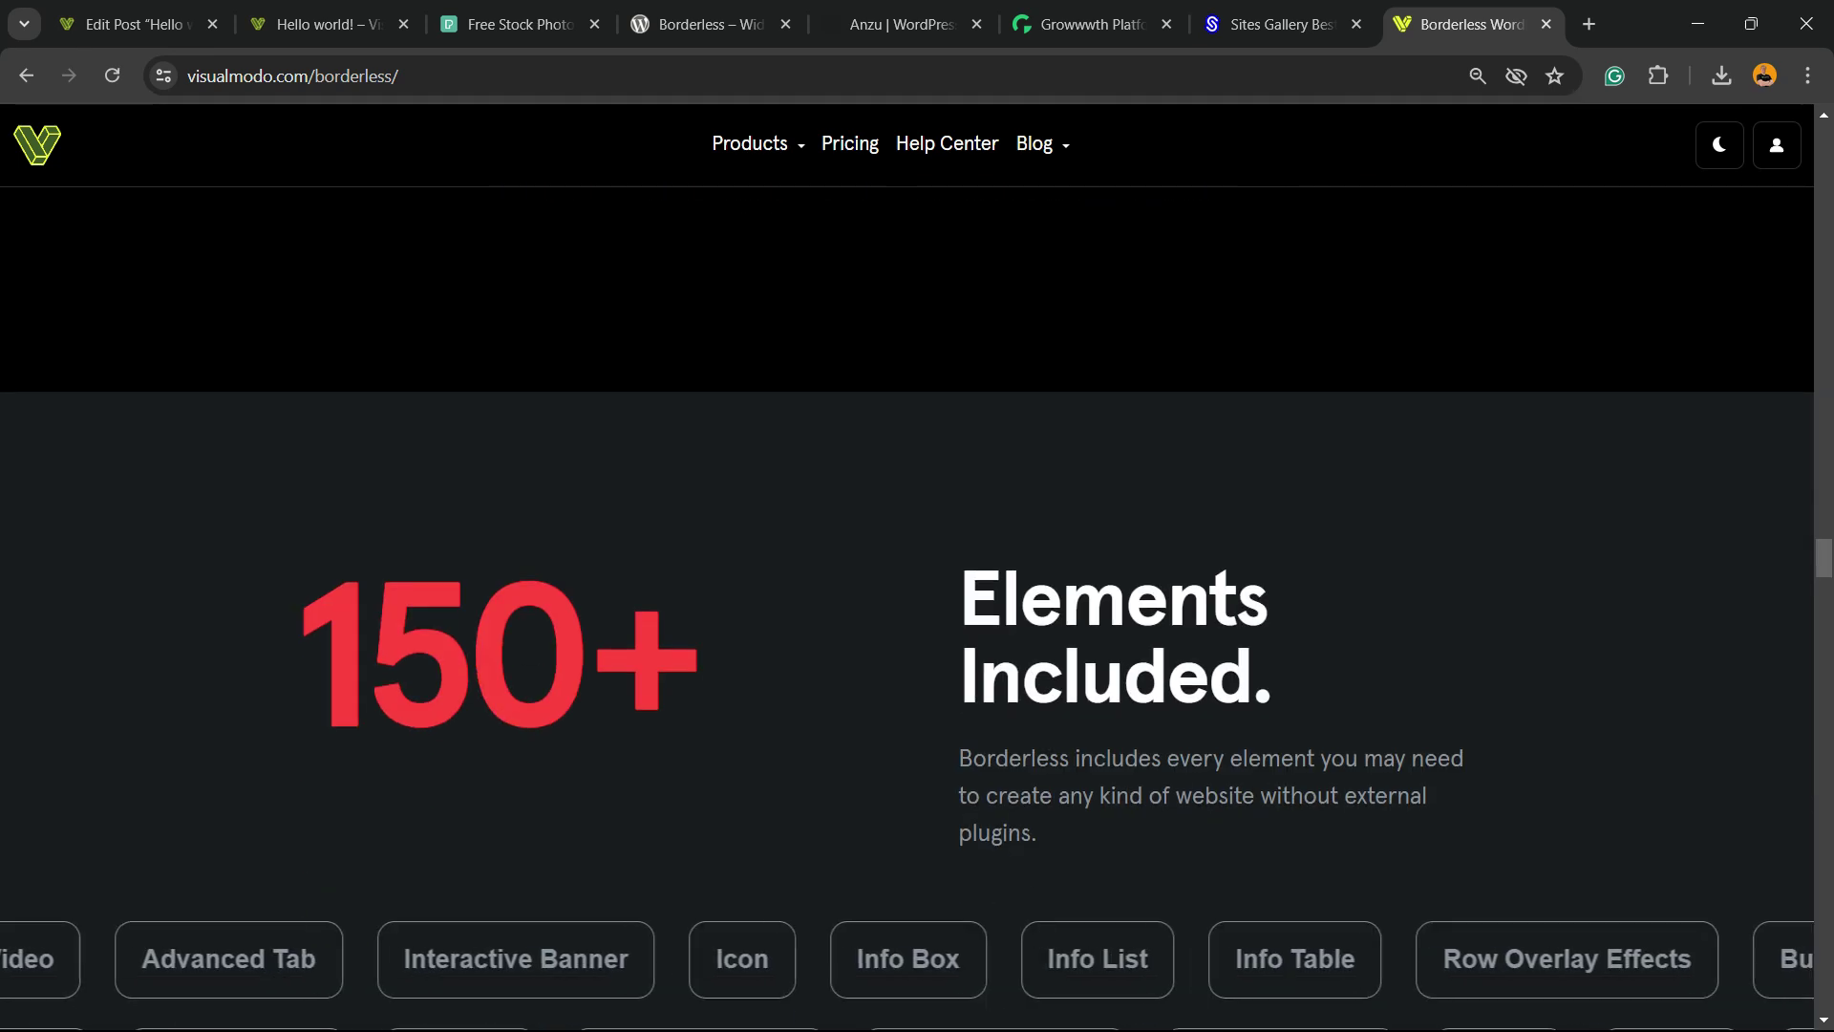
scroll(908, 516, down, 3)
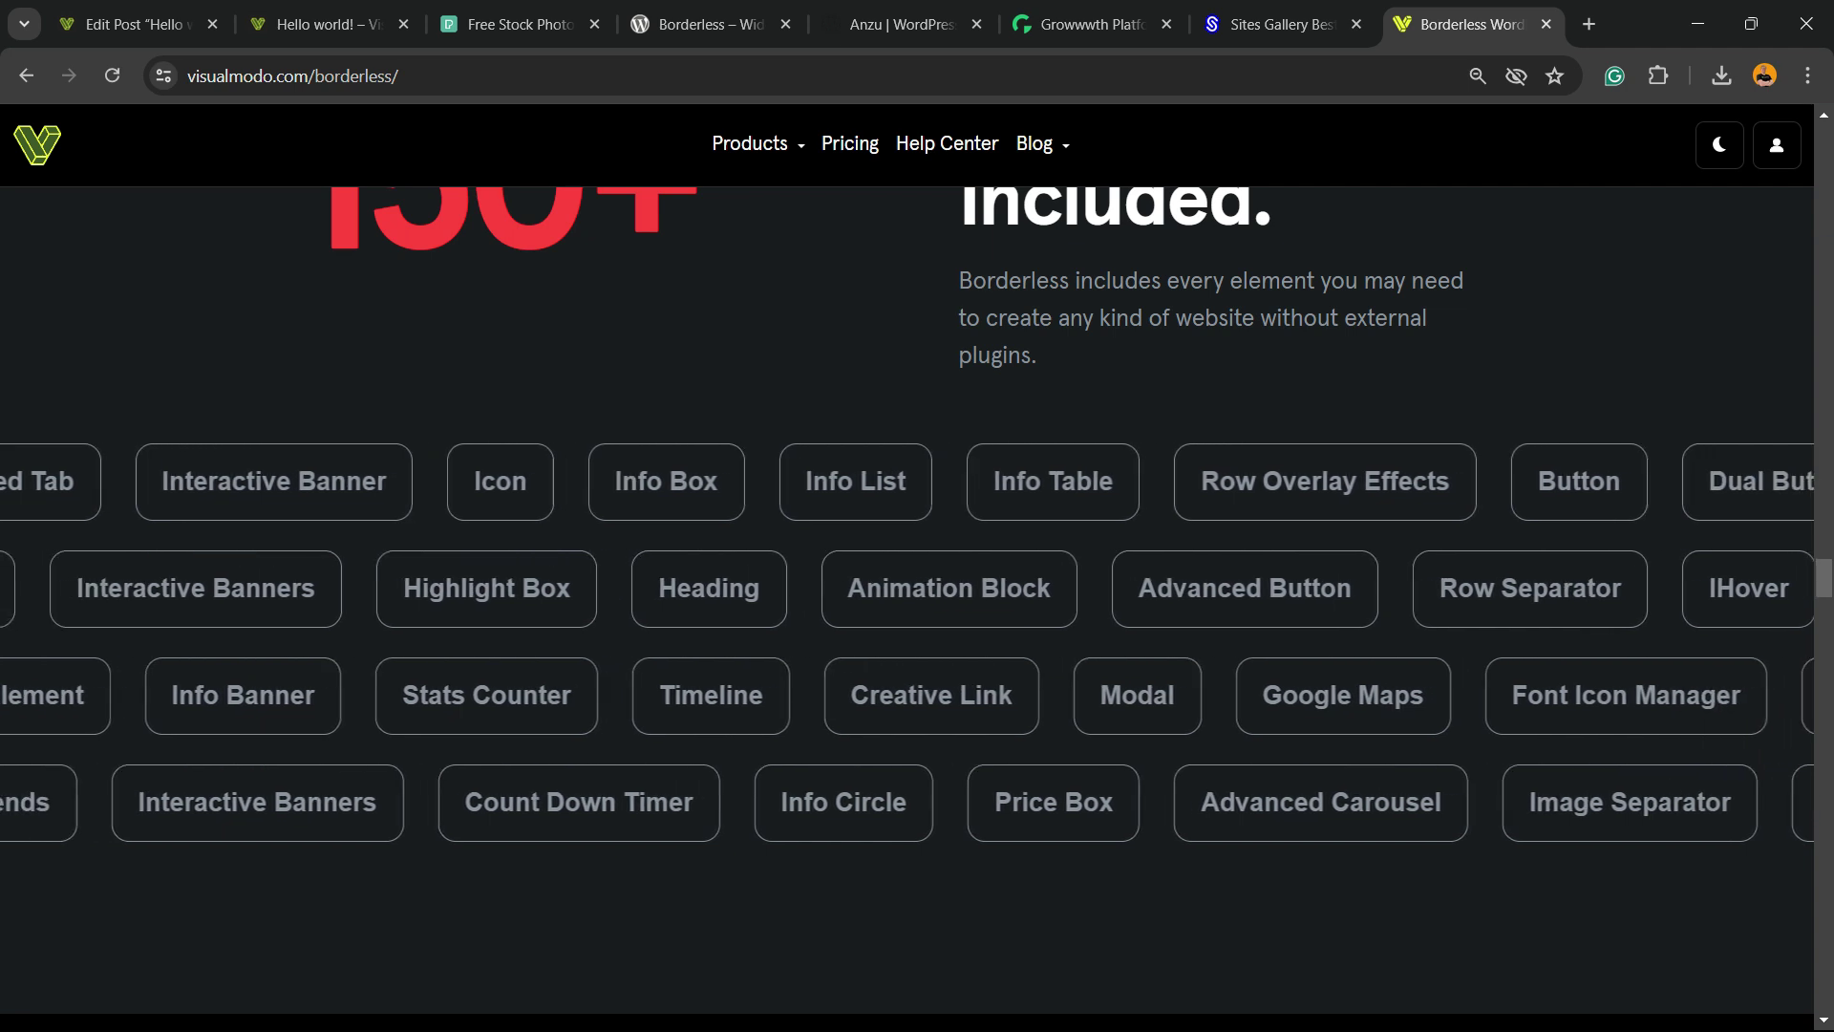
scroll(907, 516, down, 4)
scroll(908, 516, down, 12)
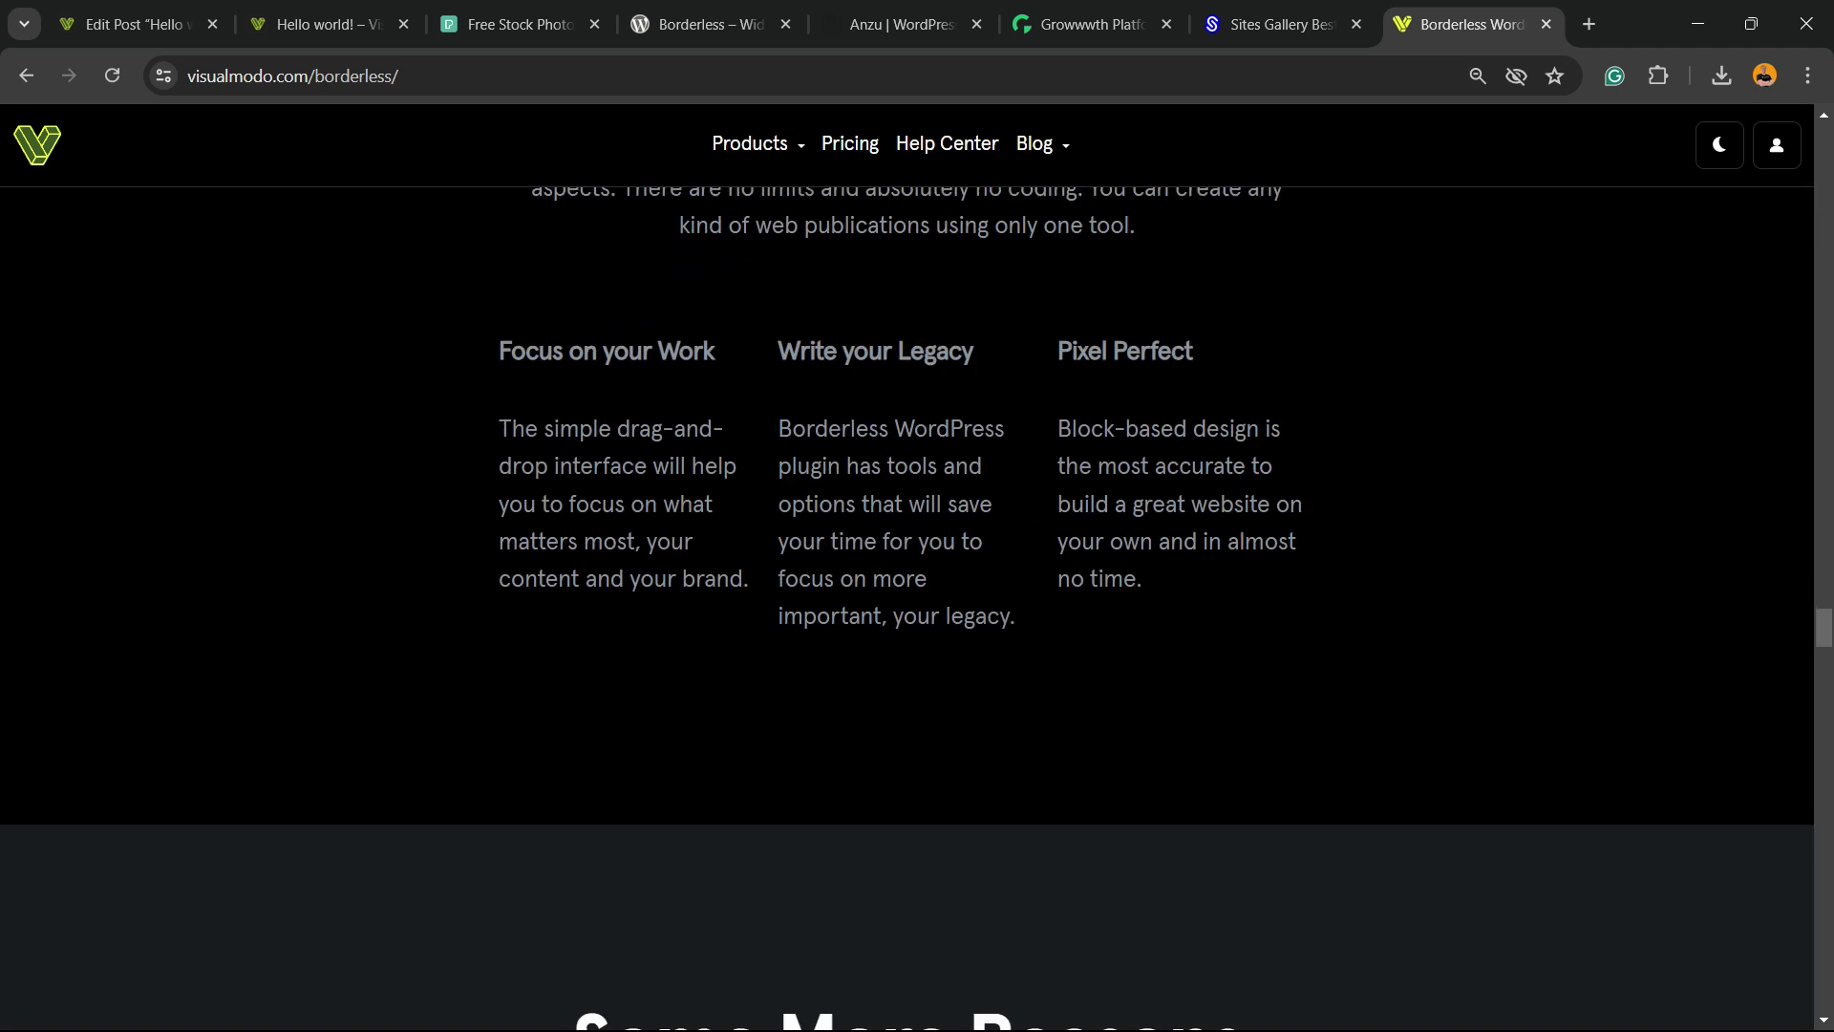